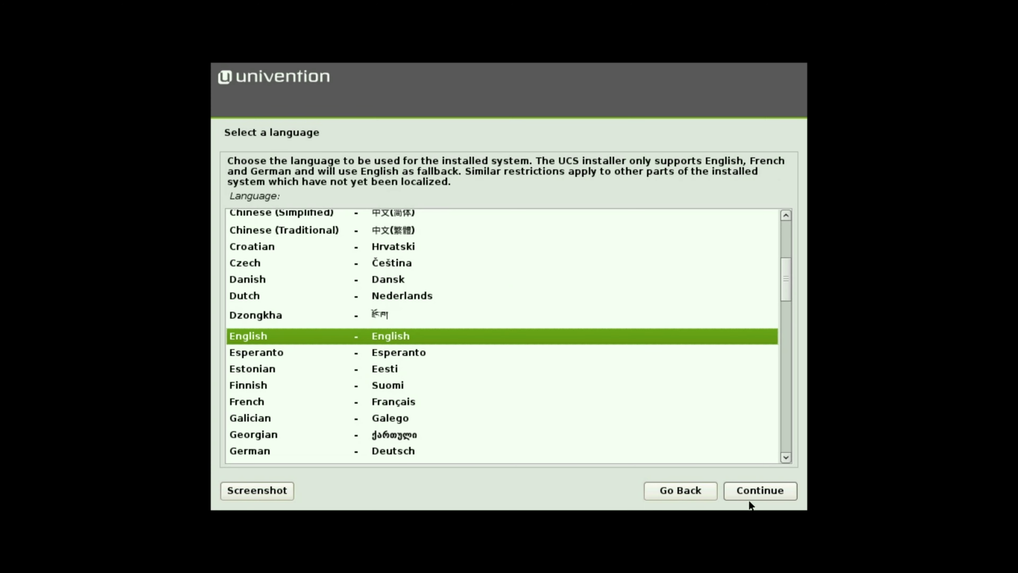
- Choose English as the installation language, accept the default location, and keep the American English keymap
{"action": "left_click", "coordinate": [757, 489]}
{"action": "left_click", "coordinate": [758, 490]}
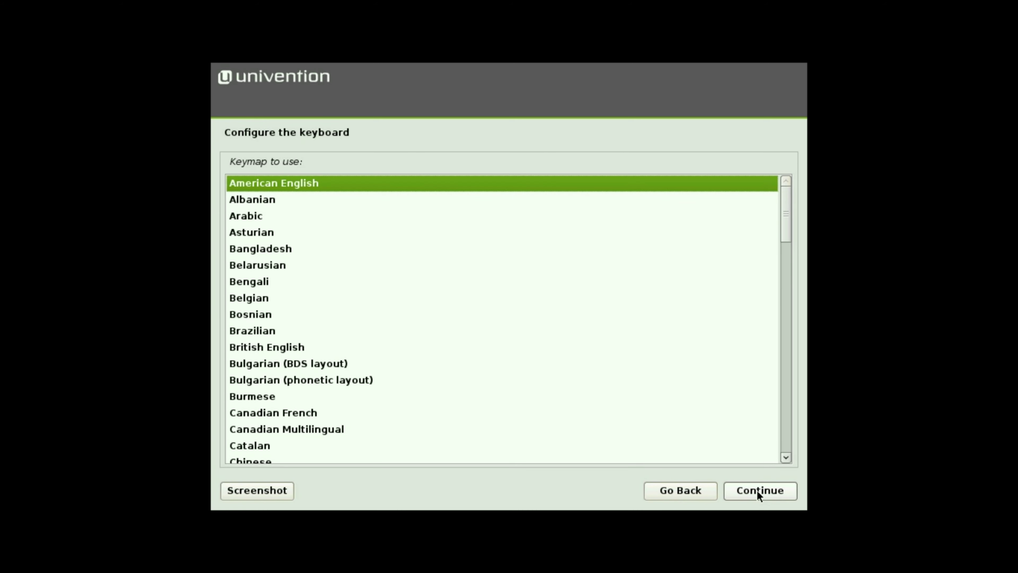
{"action": "left_click", "coordinate": [757, 490]}
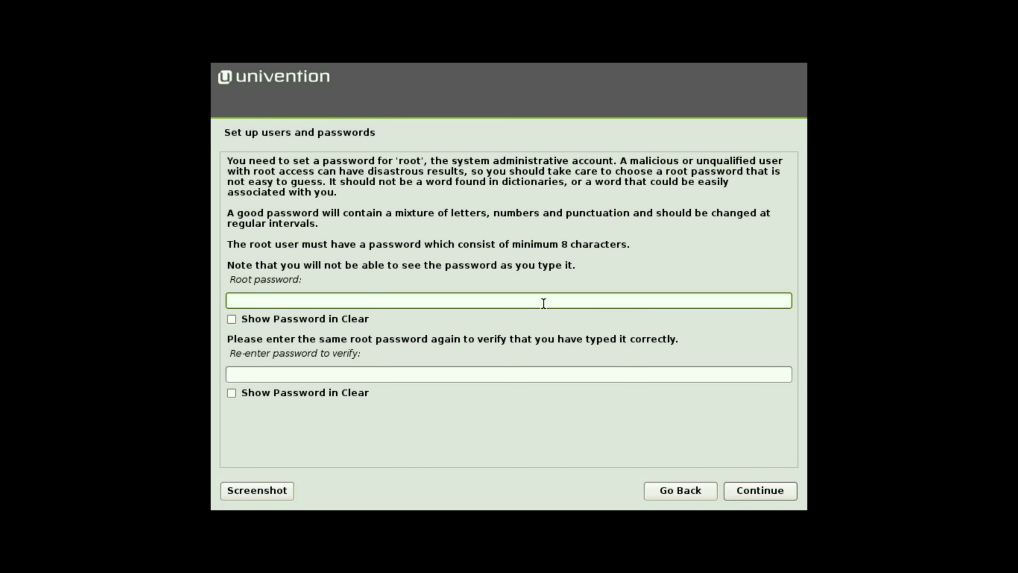
- Enter and confirm the root password, then accept Eastern as the time zone
{"action": "key", "text": "Tab"}
{"action": "key", "text": "Tab"}
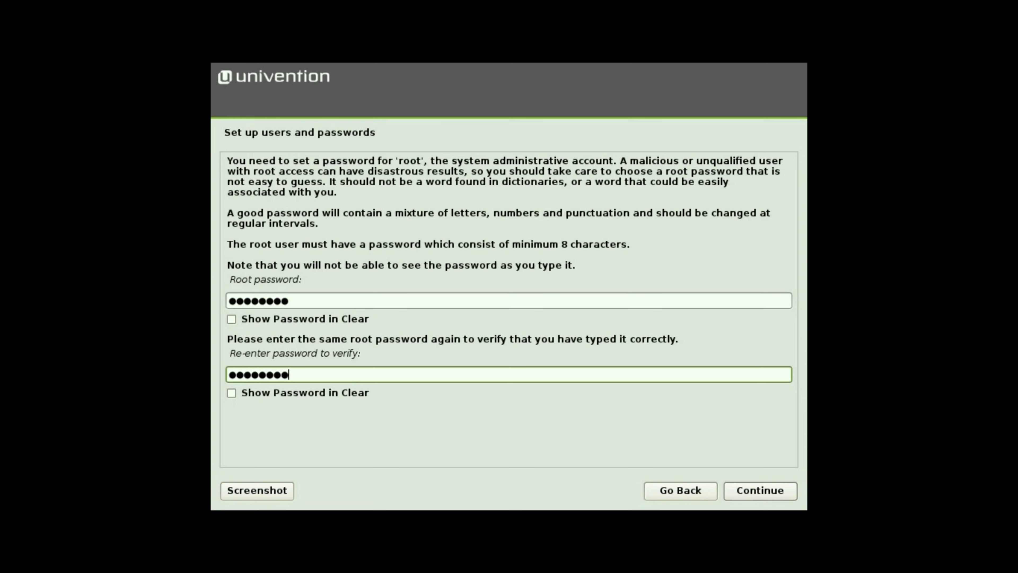
{"action": "left_click", "coordinate": [743, 490]}
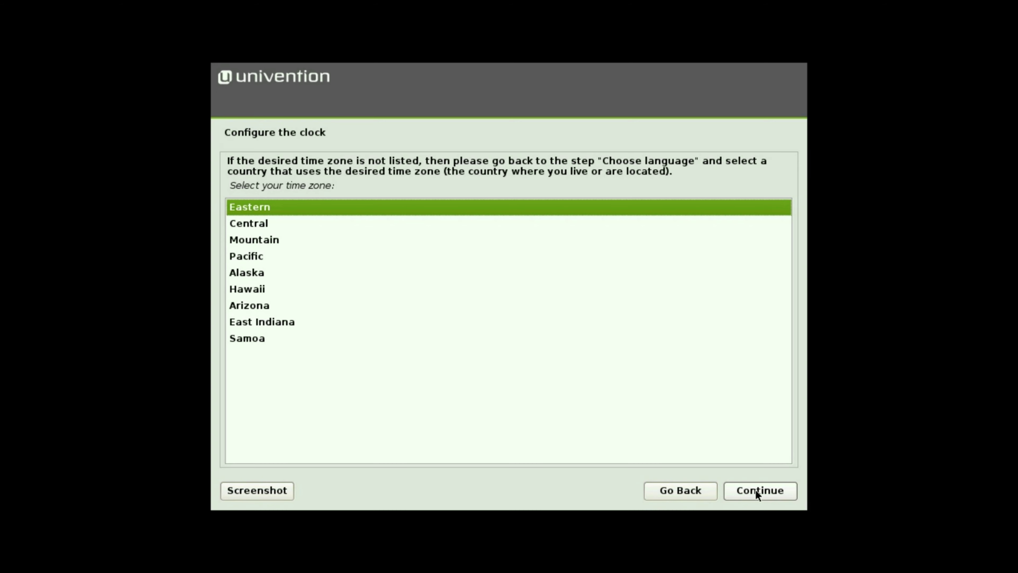
{"action": "left_click", "coordinate": [756, 489]}
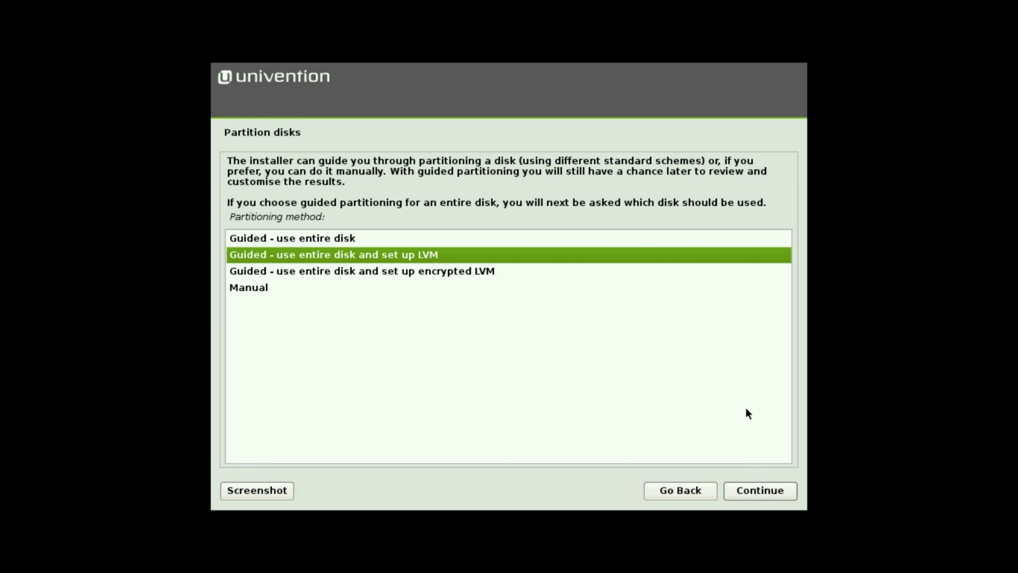
- Choose guided LVM partitioning of the entire 2.2 TB VBOX disk and accept the proposed scheme
{"action": "left_click", "coordinate": [761, 492]}
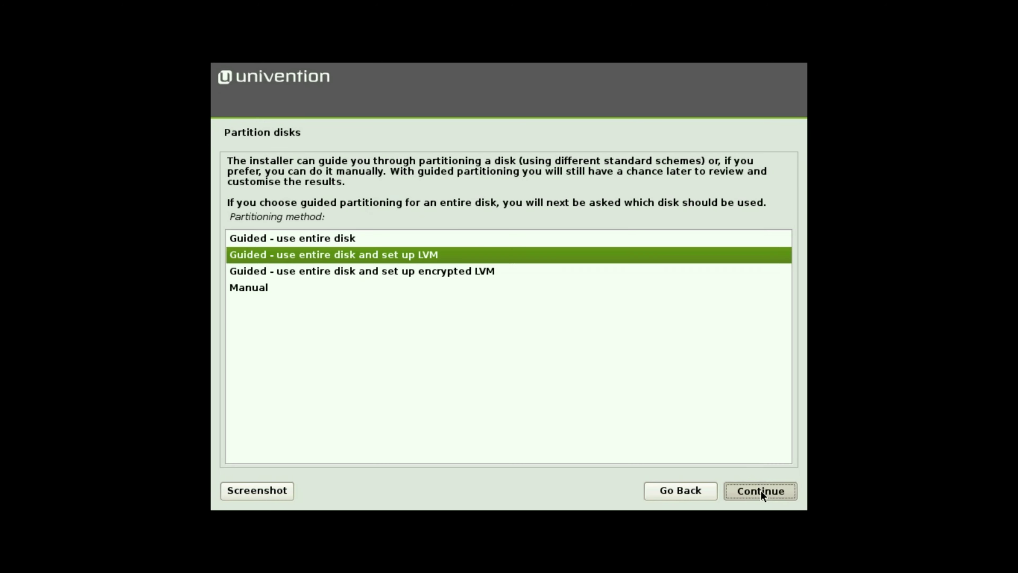
{"action": "left_click", "coordinate": [760, 490]}
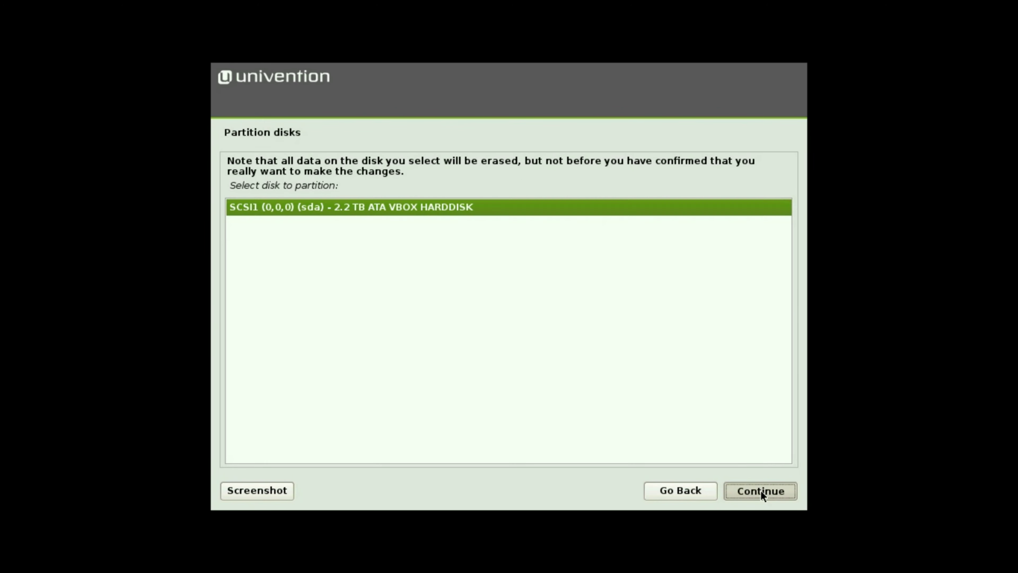
{"action": "left_click", "coordinate": [760, 490]}
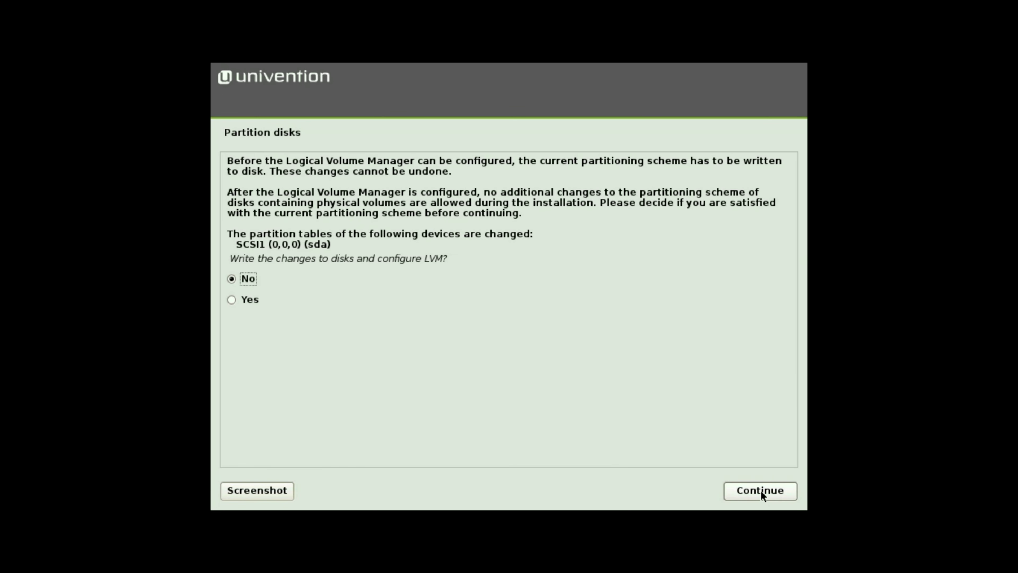
- Confirm writing the LVM partition tables and changes to disk, then start formatting
{"action": "left_click", "coordinate": [246, 302]}
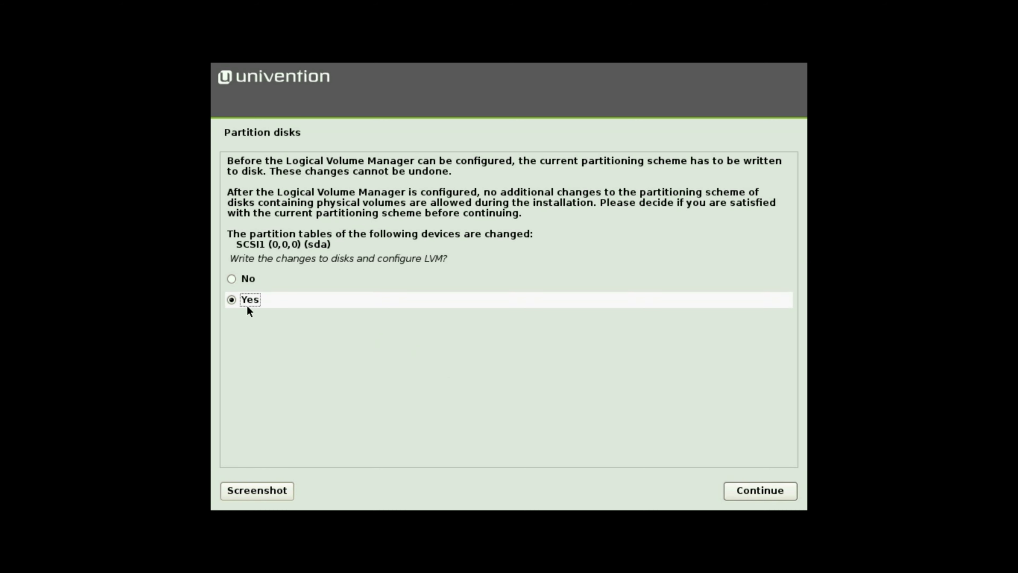
{"action": "left_click", "coordinate": [746, 489]}
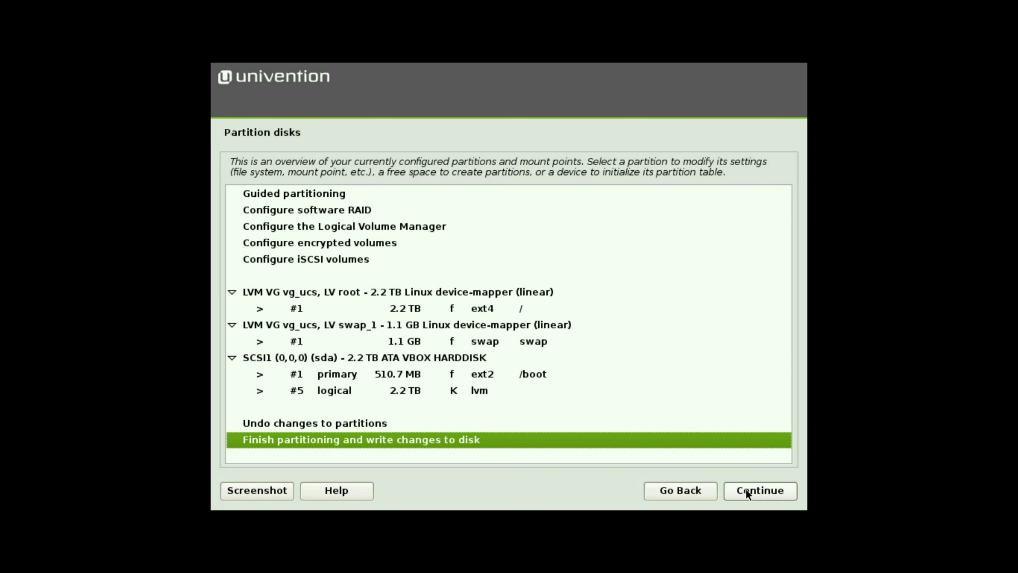
{"action": "left_click", "coordinate": [746, 489]}
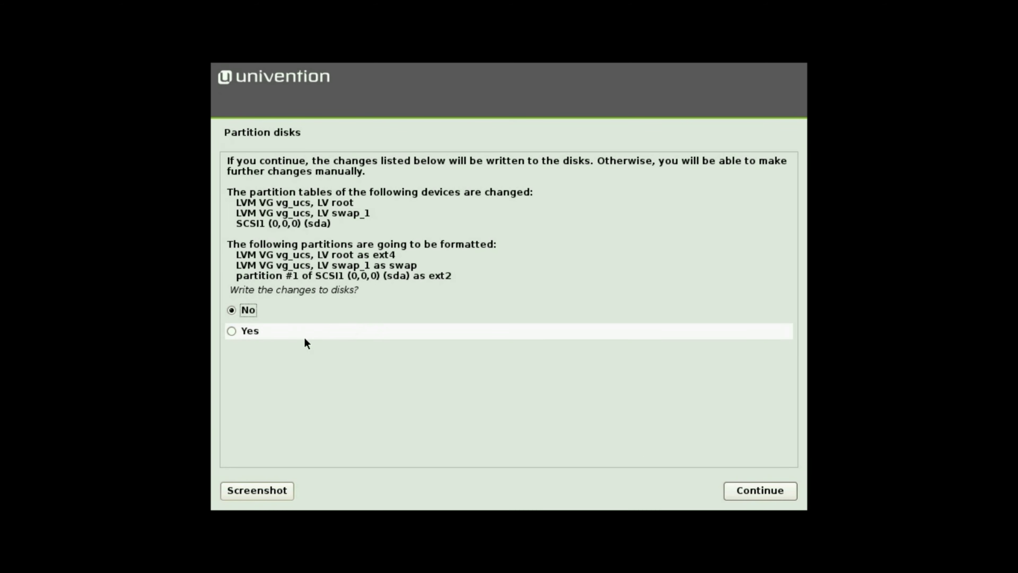
{"action": "left_click", "coordinate": [304, 338]}
{"action": "left_click", "coordinate": [756, 491]}
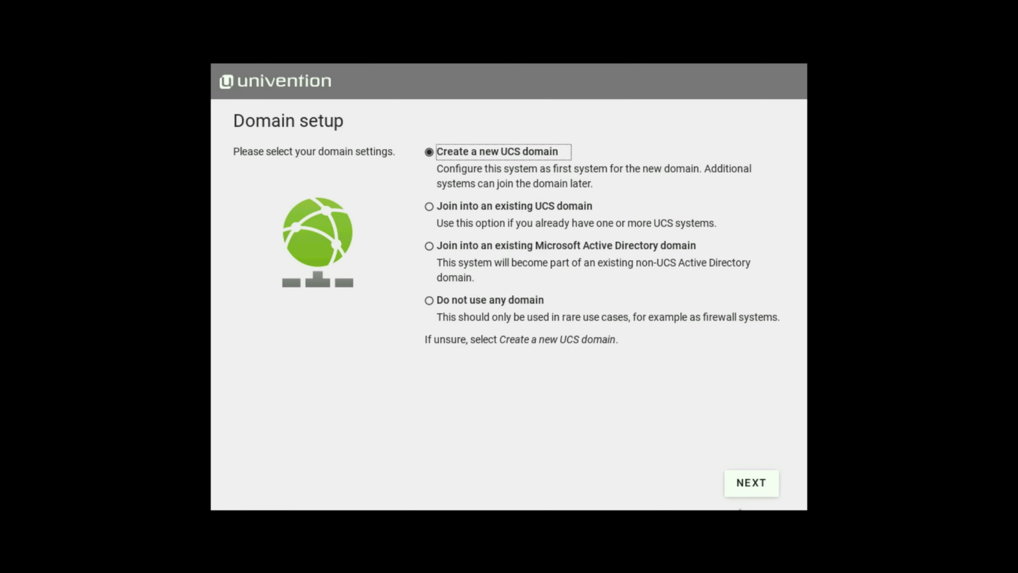
- Create a new UCS domain with organization 'test' and an e-mail address, accepting host ucs-8889.test.intranet
{"action": "left_click", "coordinate": [752, 482]}
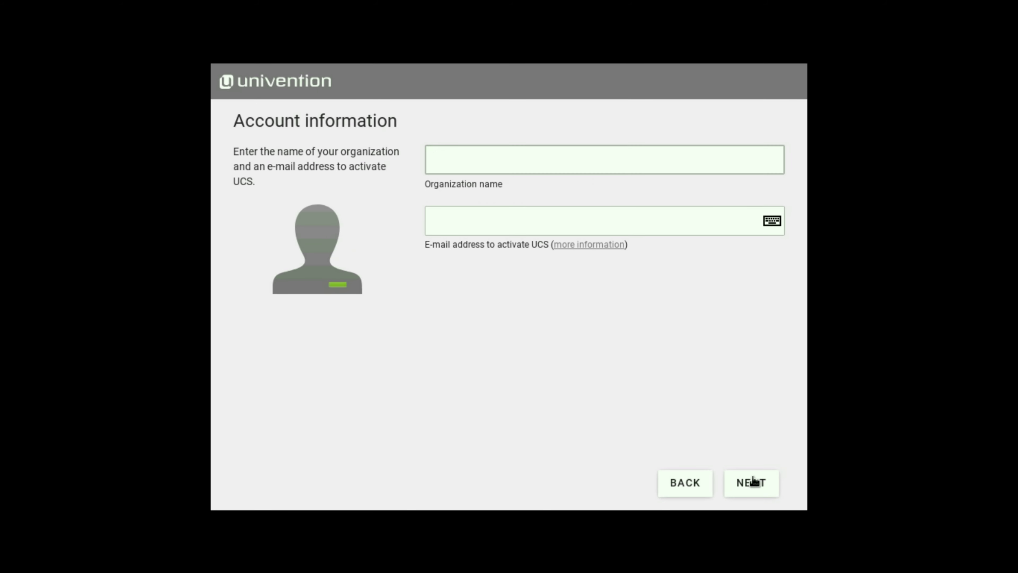
{"action": "type", "text": "test"}
{"action": "key", "text": "Tab"}
{"action": "type", "text": "test."}
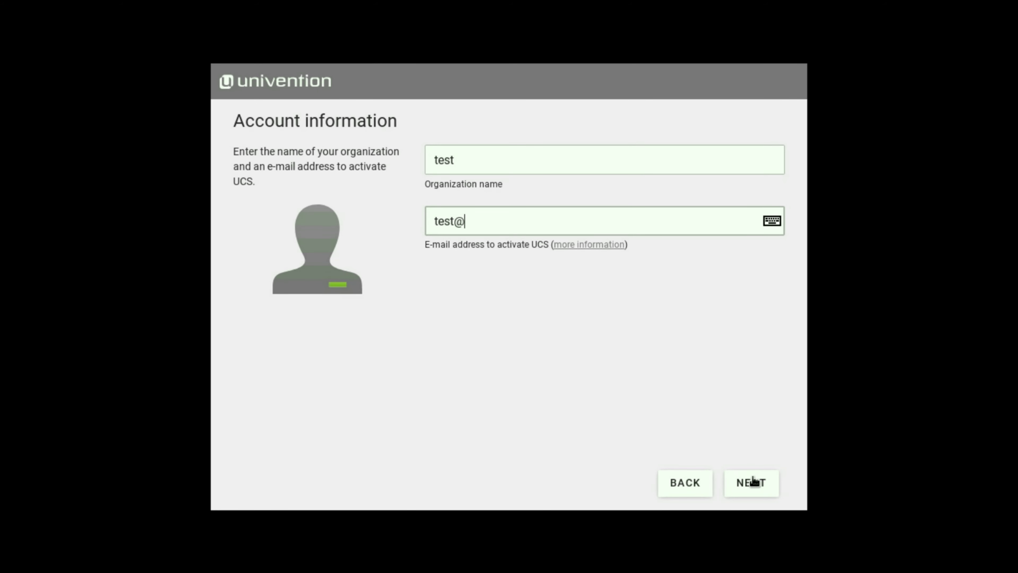
{"action": "type", "text": "com"}
{"action": "left_click", "coordinate": [746, 480]}
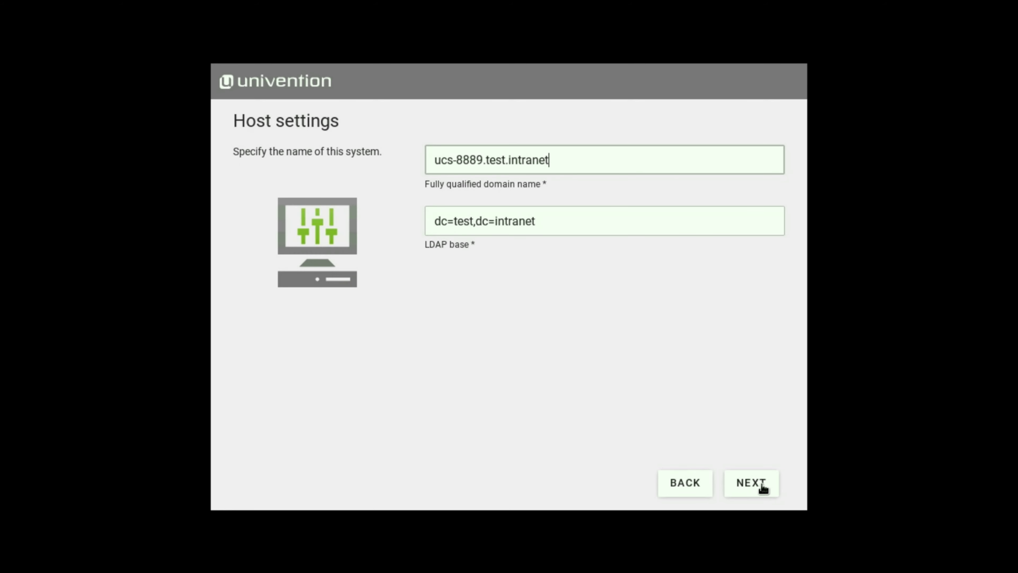
{"action": "left_click", "coordinate": [762, 485]}
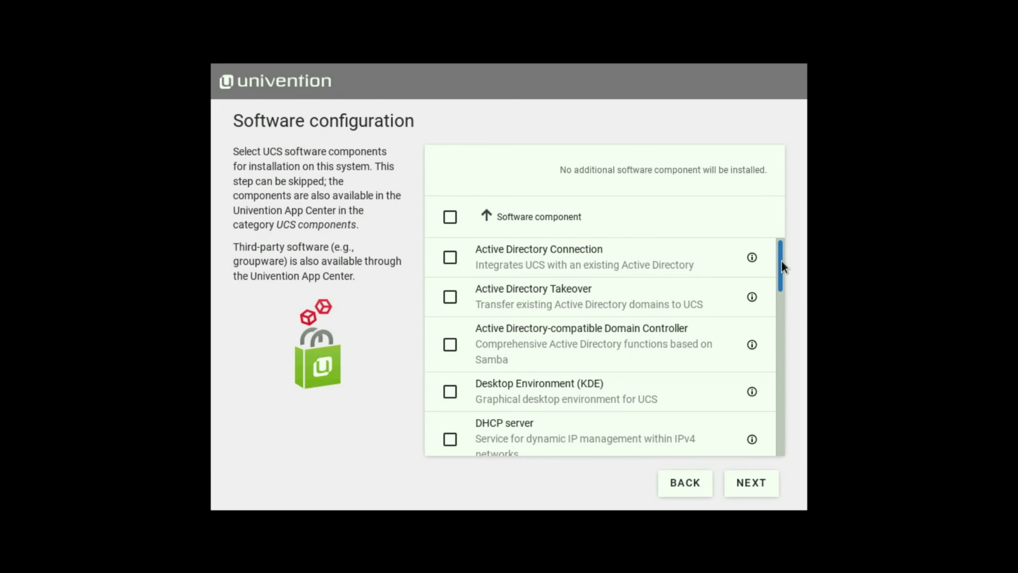
- Skip all extra software components, configure the system, and finish setup so the server reboots
{"action": "left_click_drag", "start_coordinate": [782, 260], "coordinate": [777, 430]}
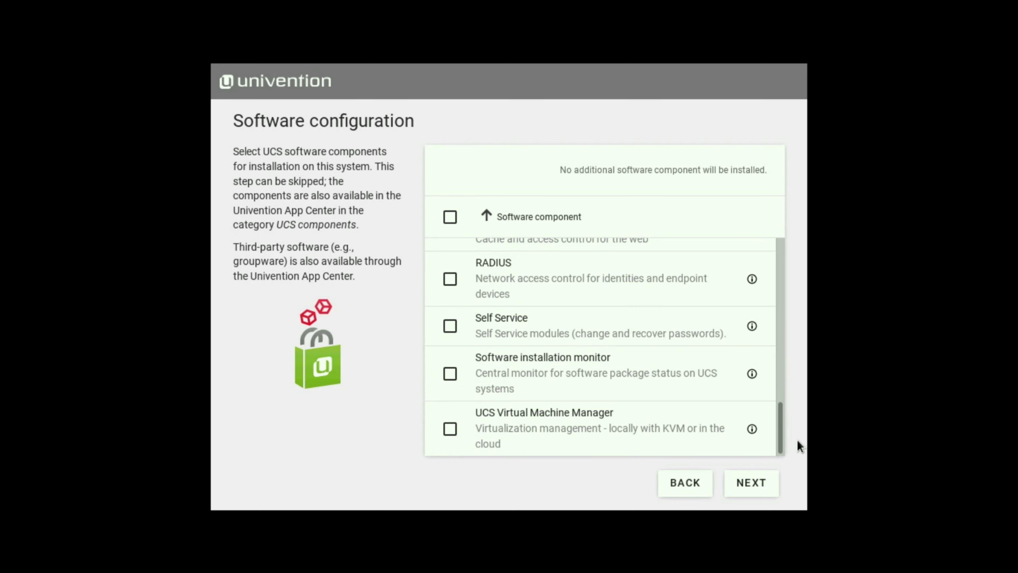
{"action": "left_click", "coordinate": [752, 492]}
{"action": "left_click", "coordinate": [752, 487]}
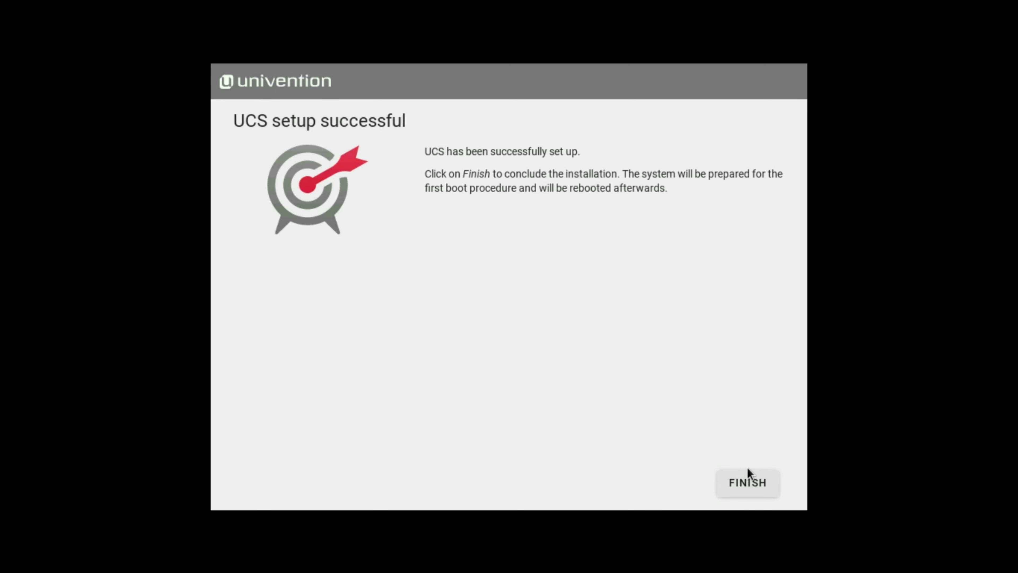
{"action": "left_click", "coordinate": [748, 483]}
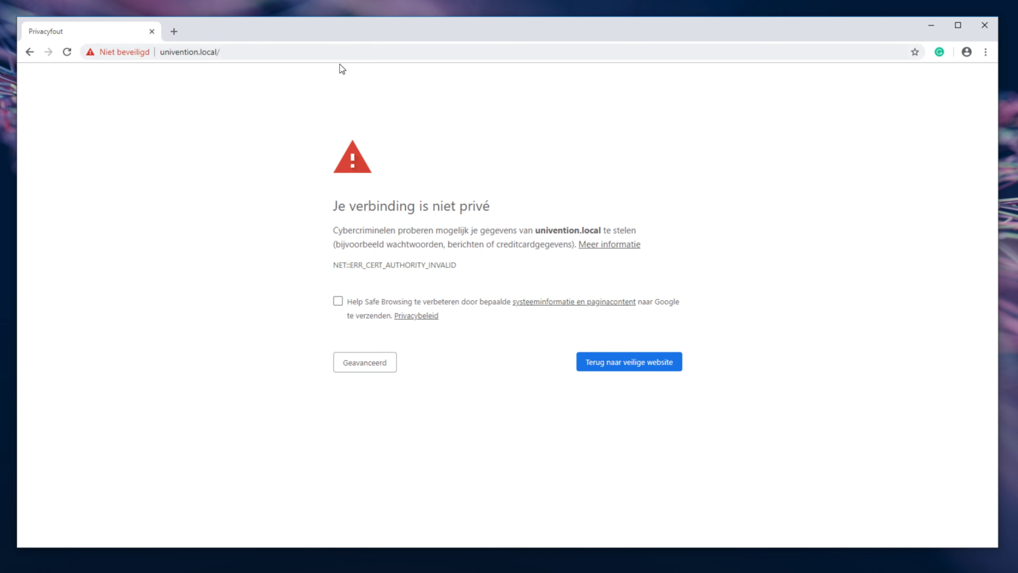
- Bypass the univention.local certificate warning and go to the portal login page
{"action": "left_click", "coordinate": [358, 364]}
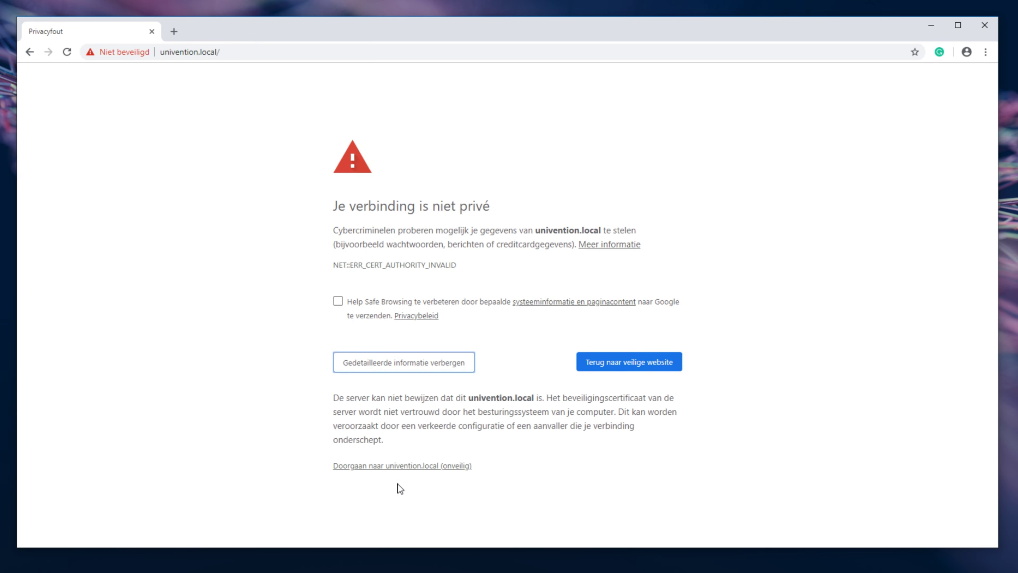
{"action": "left_click", "coordinate": [399, 466]}
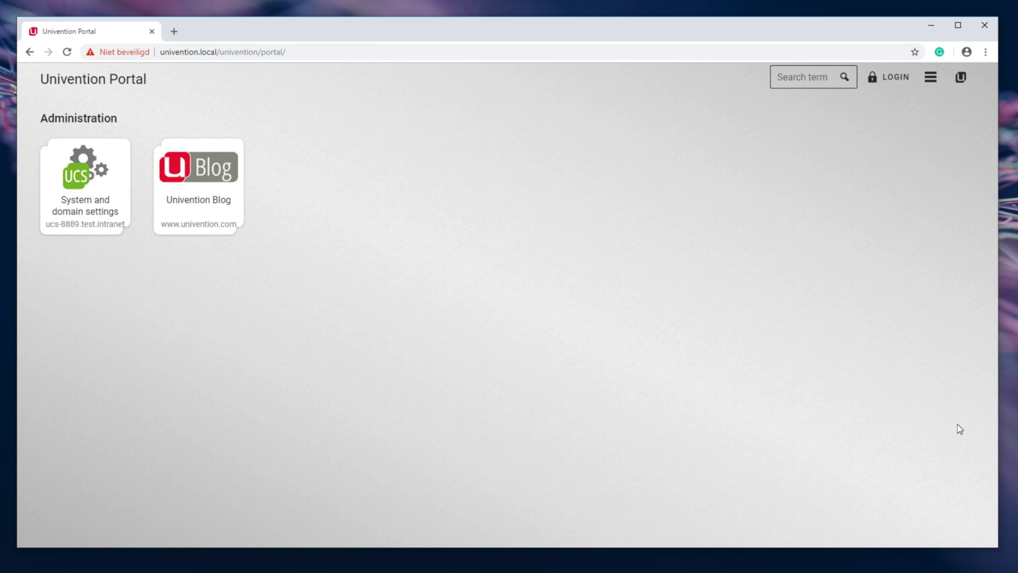
{"action": "left_click", "coordinate": [882, 79]}
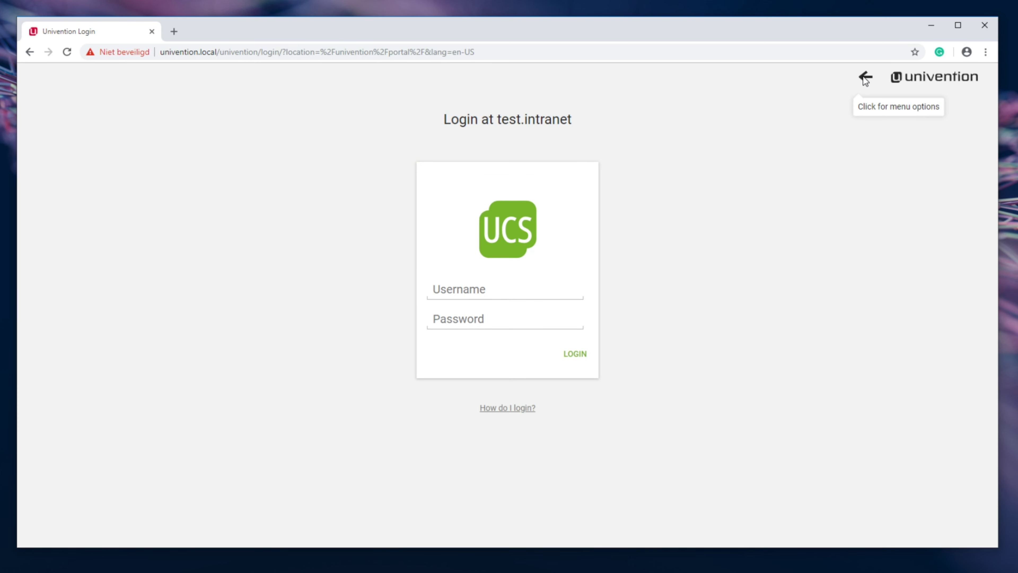
- Log in as root with the password and open System and domain settings
{"action": "type", "text": "root"}
{"action": "key", "text": "Tab"}
{"action": "type", "text": "password"}
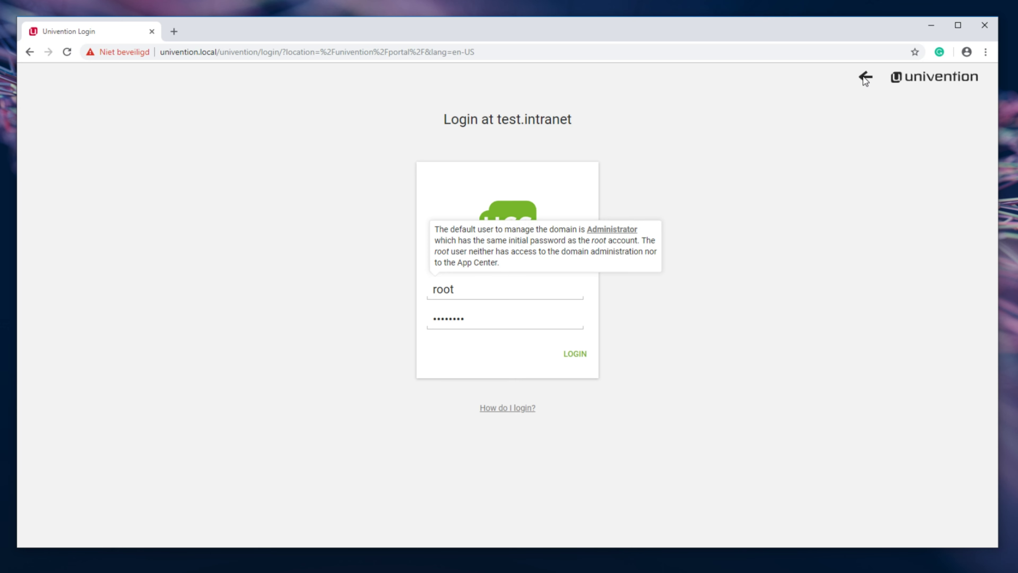
{"action": "key", "text": "Return"}
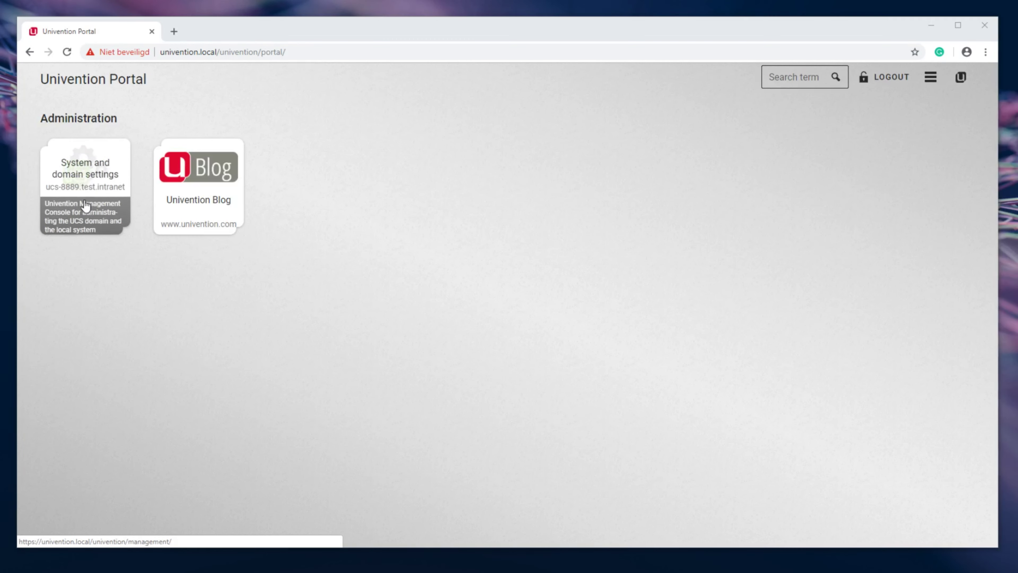
{"action": "left_click", "coordinate": [86, 205]}
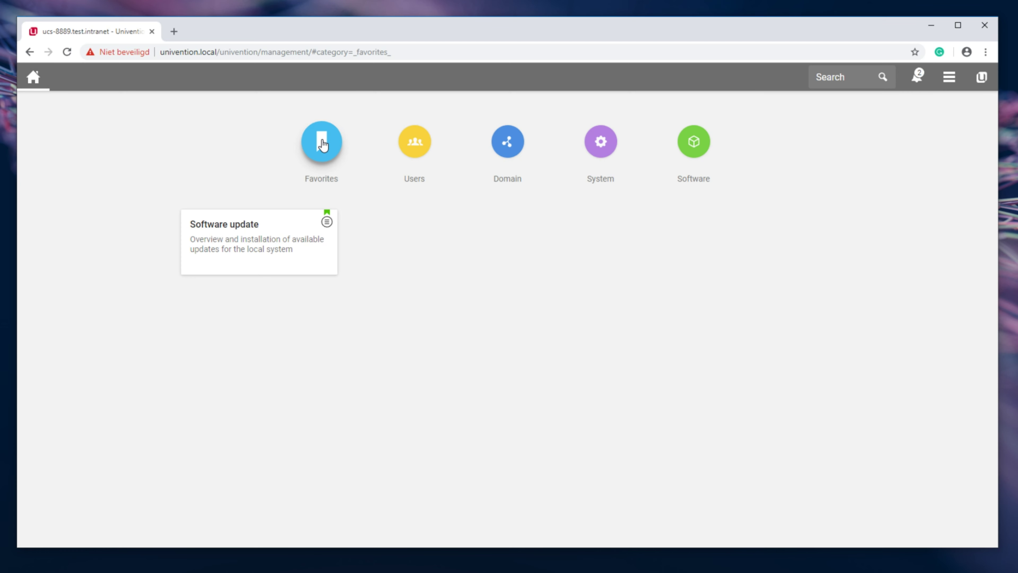
- Browse the Users, Domain, System and Software module categories in the management console
{"action": "left_click", "coordinate": [415, 143]}
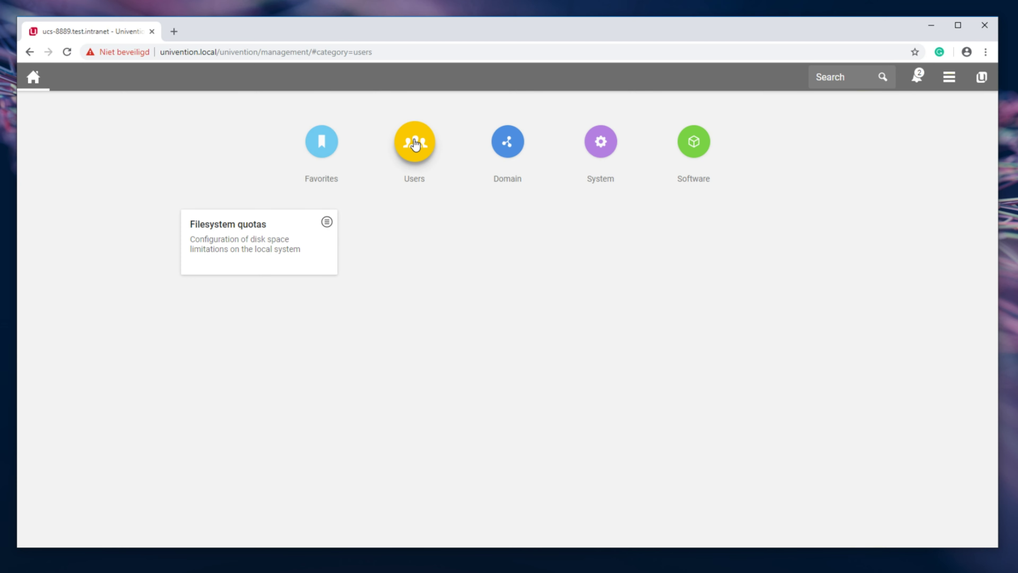
{"action": "left_click", "coordinate": [501, 146]}
{"action": "left_click", "coordinate": [599, 150]}
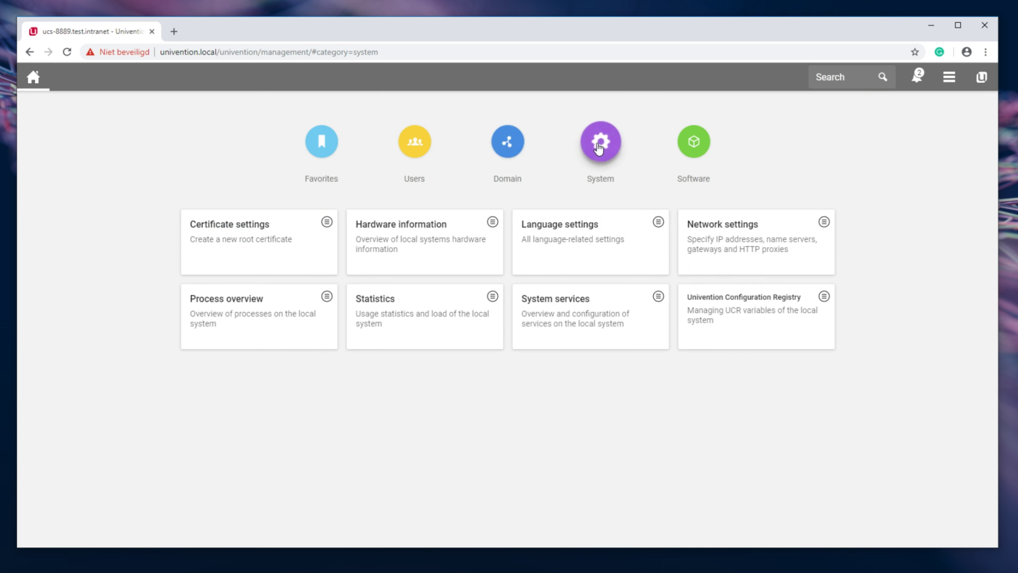
{"action": "left_click", "coordinate": [696, 151]}
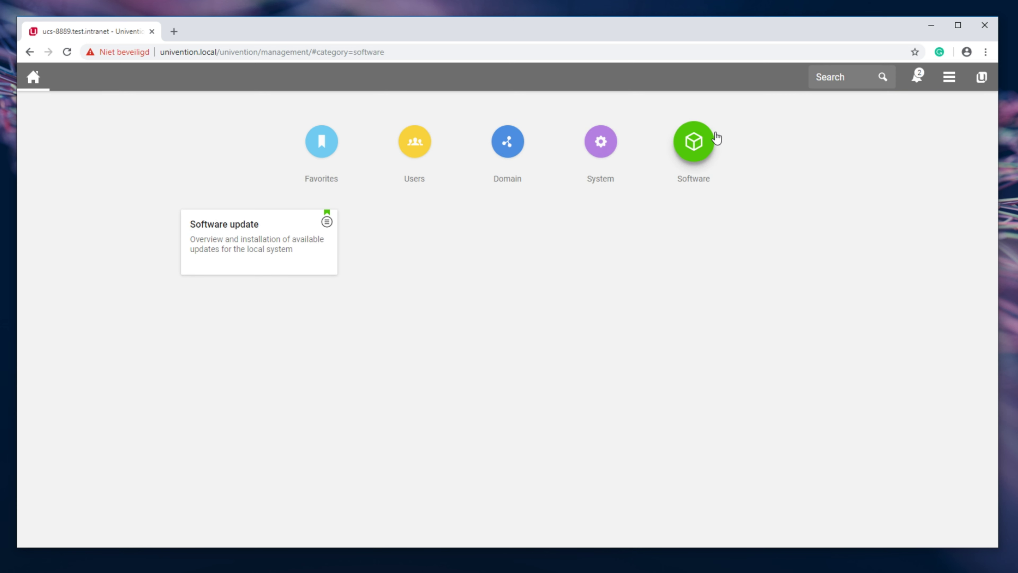
- Check notifications and browse the Server, User settings, Certificates and Switch language side-menu submenus
{"action": "left_click", "coordinate": [918, 81]}
{"action": "left_click", "coordinate": [950, 76]}
{"action": "left_click", "coordinate": [946, 121]}
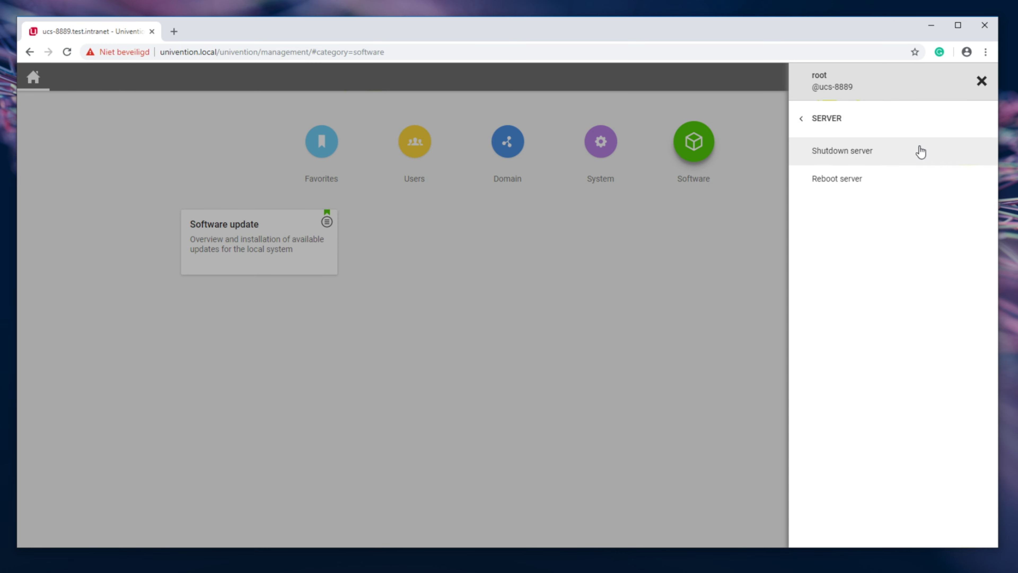
{"action": "left_click", "coordinate": [850, 122]}
{"action": "left_click", "coordinate": [850, 149]}
{"action": "left_click", "coordinate": [846, 121]}
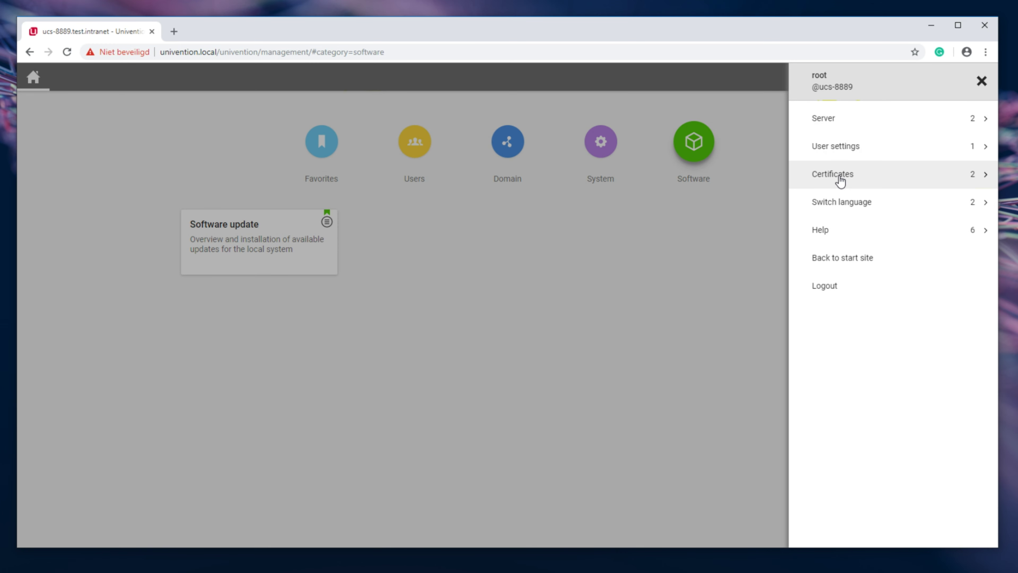
{"action": "left_click", "coordinate": [840, 175]}
{"action": "left_click", "coordinate": [840, 119]}
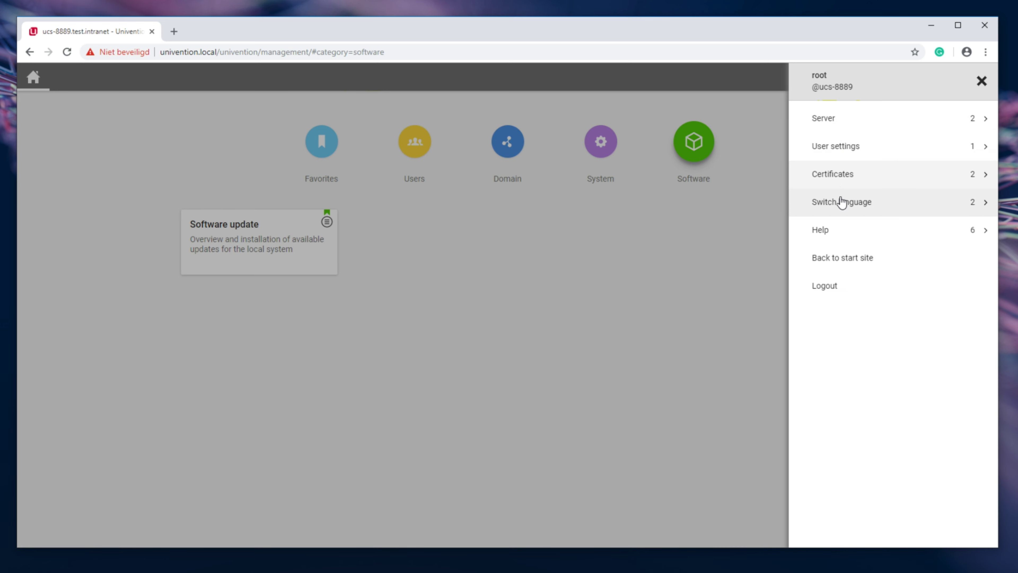
{"action": "left_click", "coordinate": [839, 202]}
- View About UMC showing UCS 4.4-0 errata147, close it, and return to the portal start site
{"action": "left_click", "coordinate": [822, 121]}
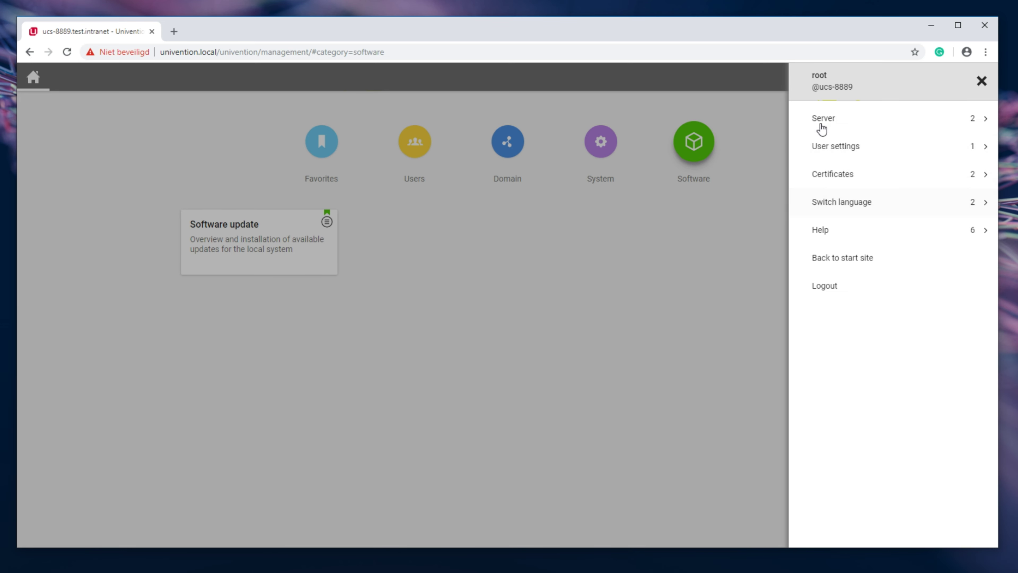
{"action": "left_click", "coordinate": [832, 230]}
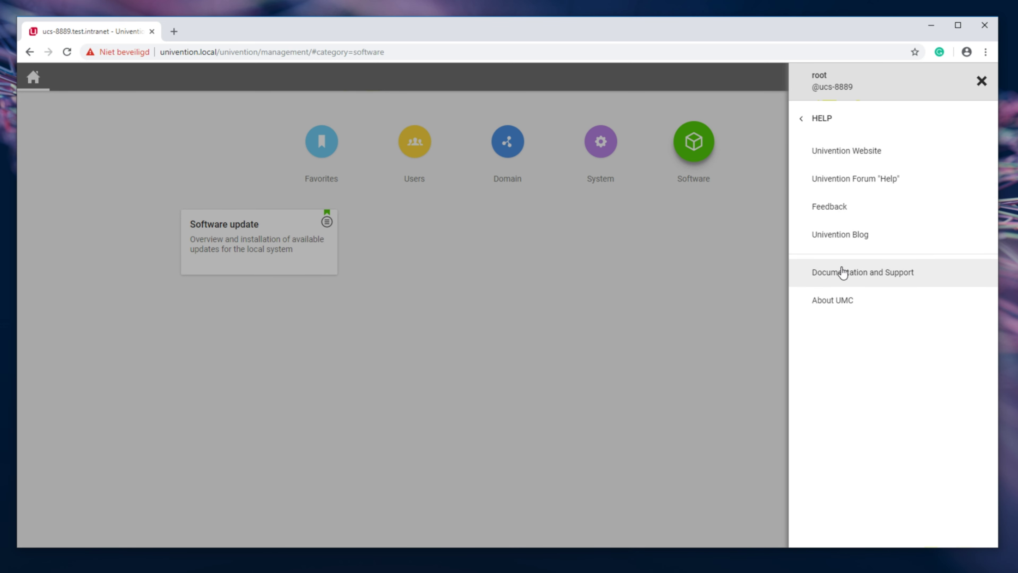
{"action": "left_click", "coordinate": [844, 302]}
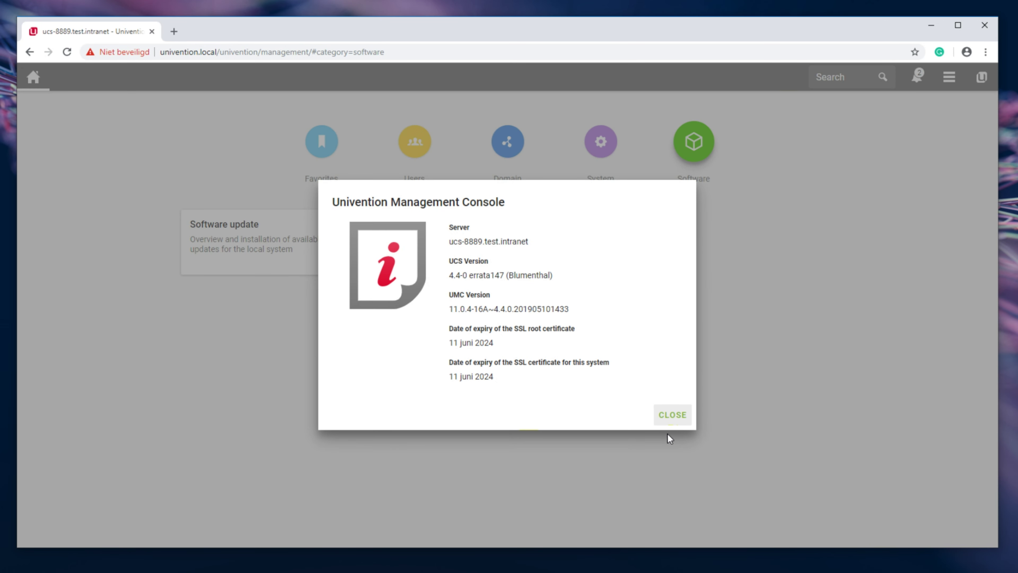
{"action": "left_click", "coordinate": [678, 420]}
{"action": "left_click", "coordinate": [950, 82]}
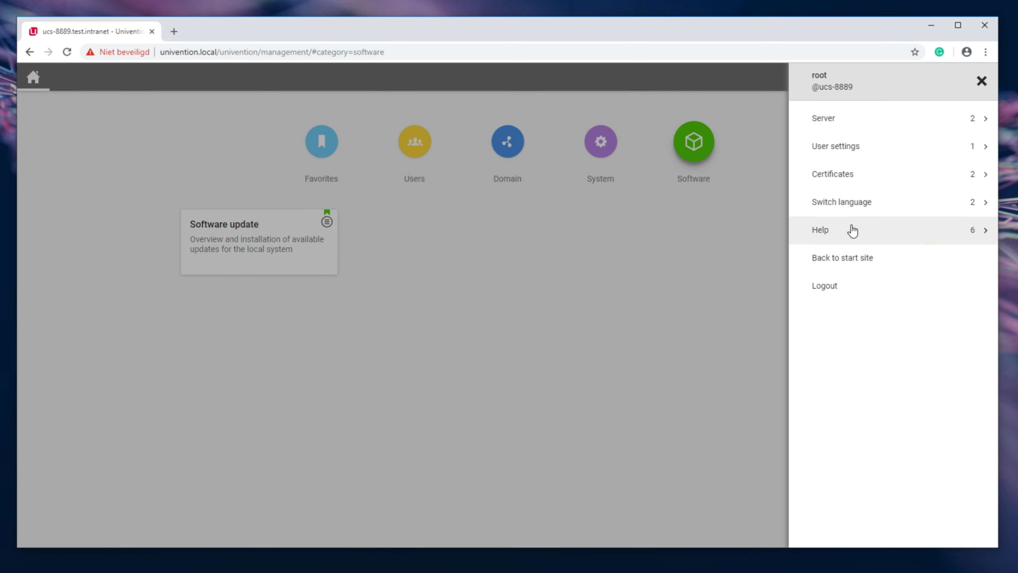
{"action": "left_click", "coordinate": [840, 262]}
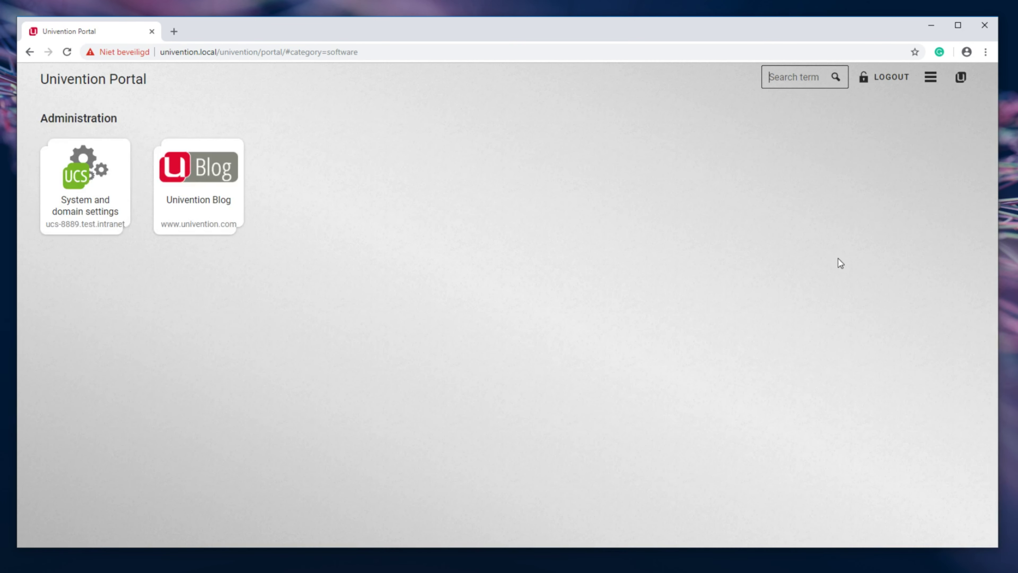
- Visit the Univention Blog, go back to the portal, and reopen System and domain settings
{"action": "left_click", "coordinate": [210, 193]}
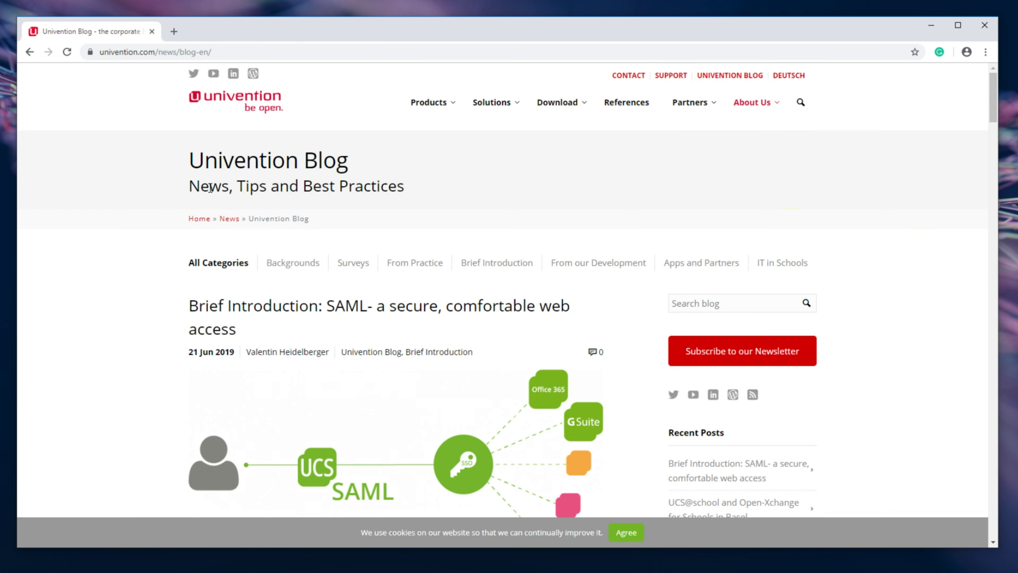
{"action": "scroll", "coordinate": [228, 221], "scroll_direction": "down", "scroll_amount": 5}
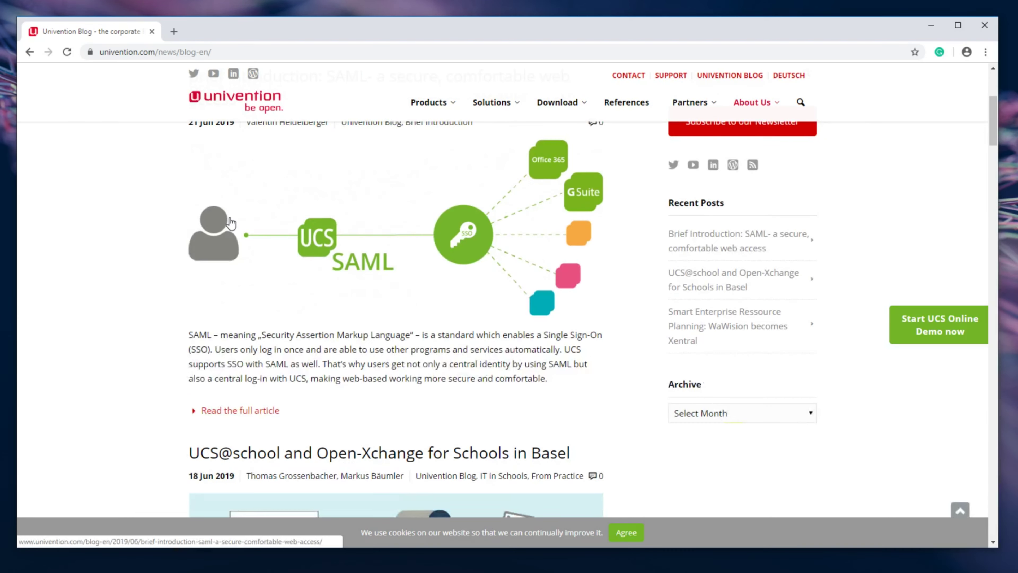
{"action": "left_click", "coordinate": [30, 53]}
{"action": "left_click", "coordinate": [92, 189]}
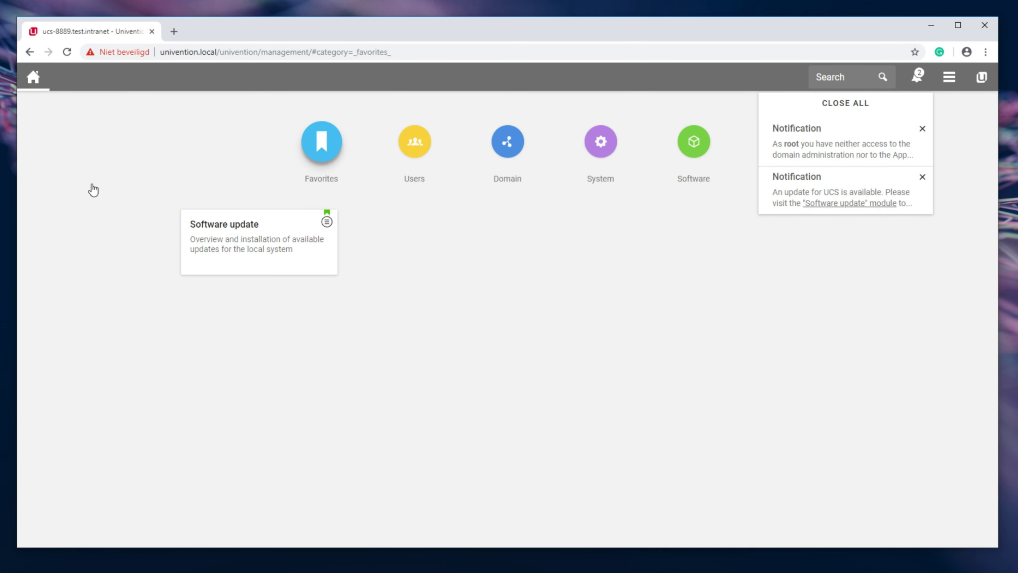
- Review the errata details in Software update, then install package updates to reach 4.4-0 errata155
{"action": "left_click", "coordinate": [227, 240]}
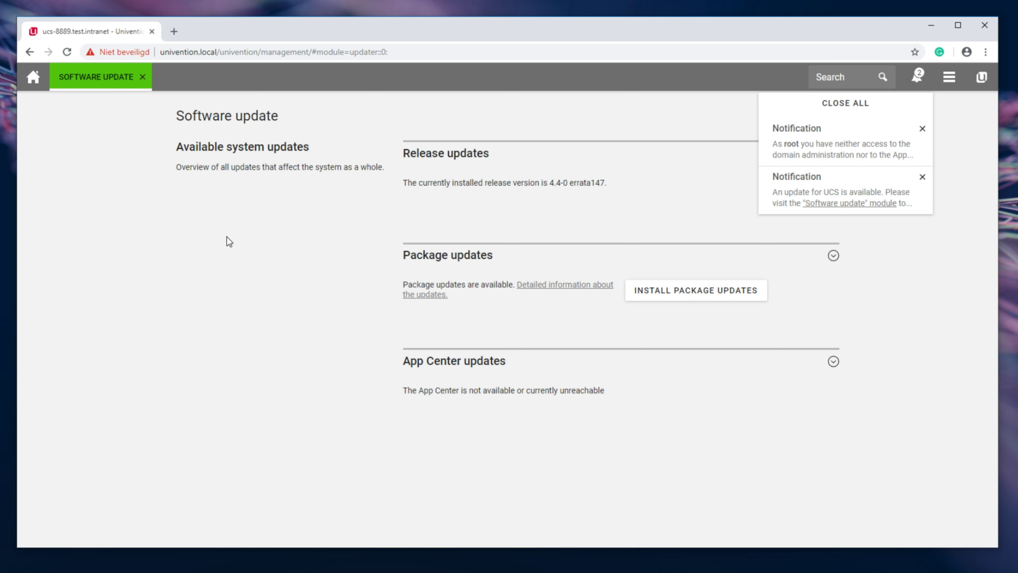
{"action": "left_click", "coordinate": [550, 285]}
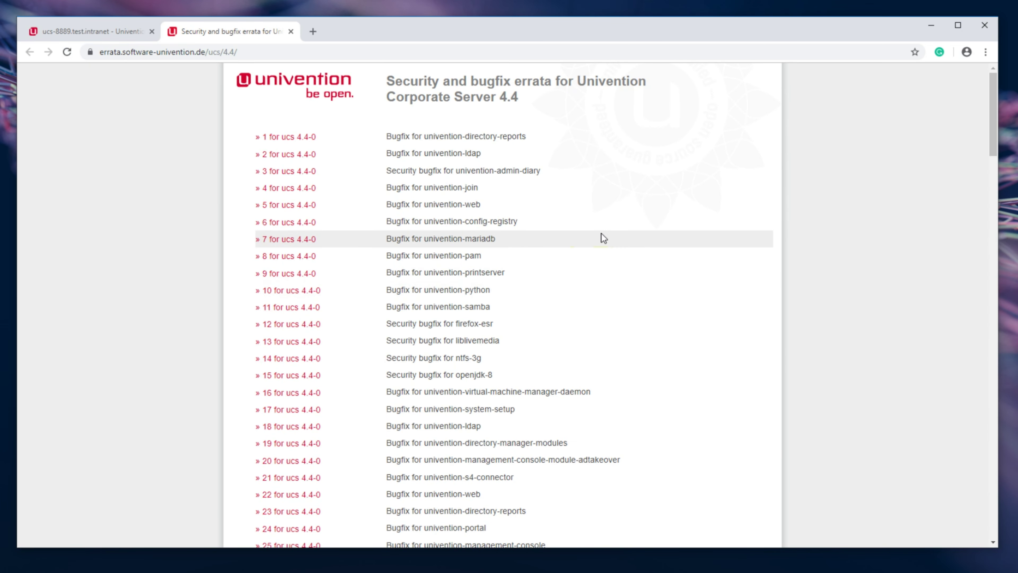
{"action": "scroll", "coordinate": [294, 166], "scroll_direction": "down", "scroll_amount": 8}
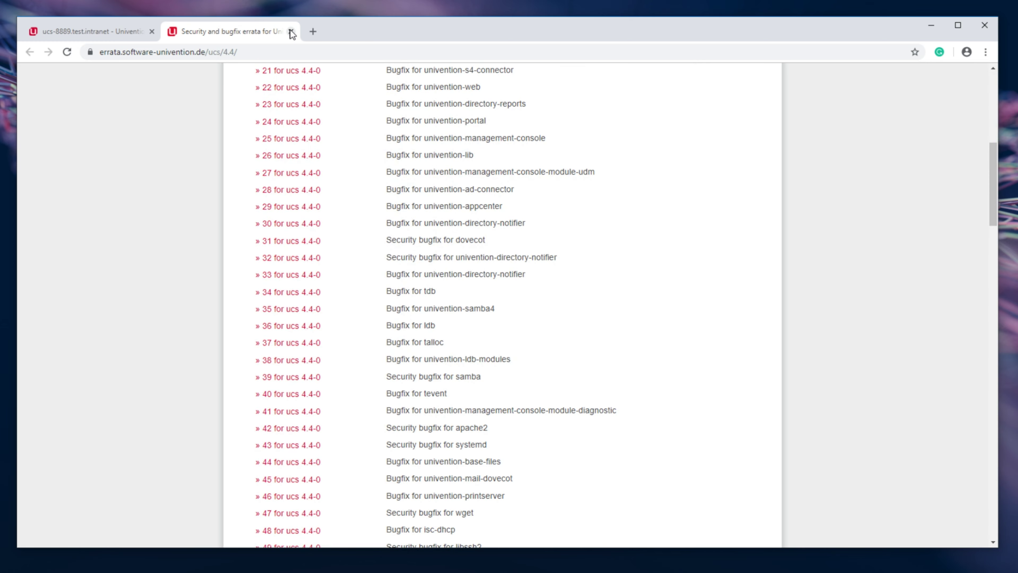
{"action": "scroll", "coordinate": [368, 146], "scroll_direction": "down", "scroll_amount": 1}
{"action": "scroll", "coordinate": [369, 147], "scroll_direction": "down", "scroll_amount": 7}
{"action": "scroll", "coordinate": [366, 142], "scroll_direction": "down", "scroll_amount": 3}
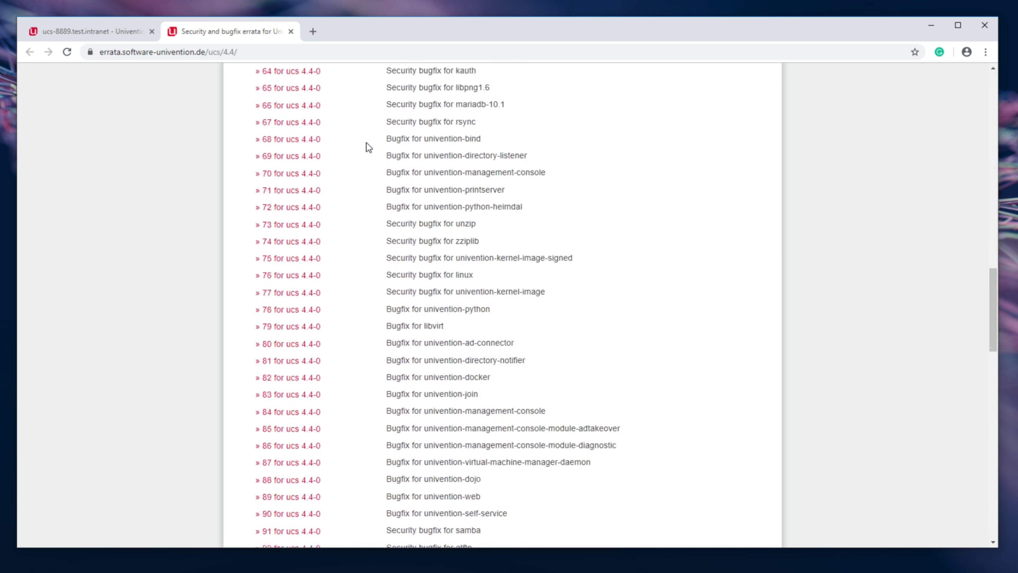
{"action": "scroll", "coordinate": [366, 143], "scroll_direction": "down", "scroll_amount": 5}
{"action": "scroll", "coordinate": [366, 143], "scroll_direction": "down", "scroll_amount": 5}
{"action": "scroll", "coordinate": [366, 142], "scroll_direction": "down", "scroll_amount": 5}
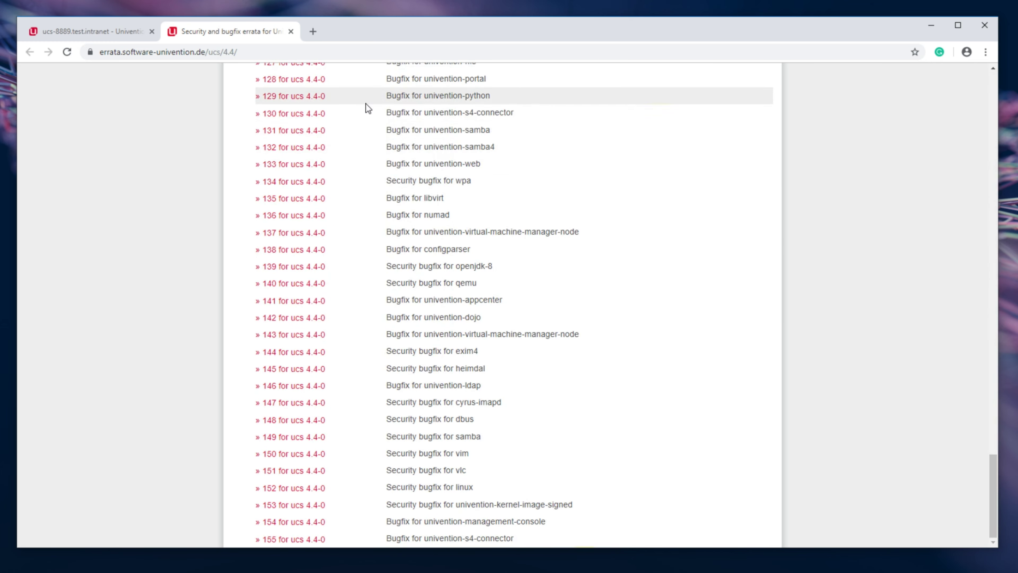
{"action": "left_click", "coordinate": [294, 33]}
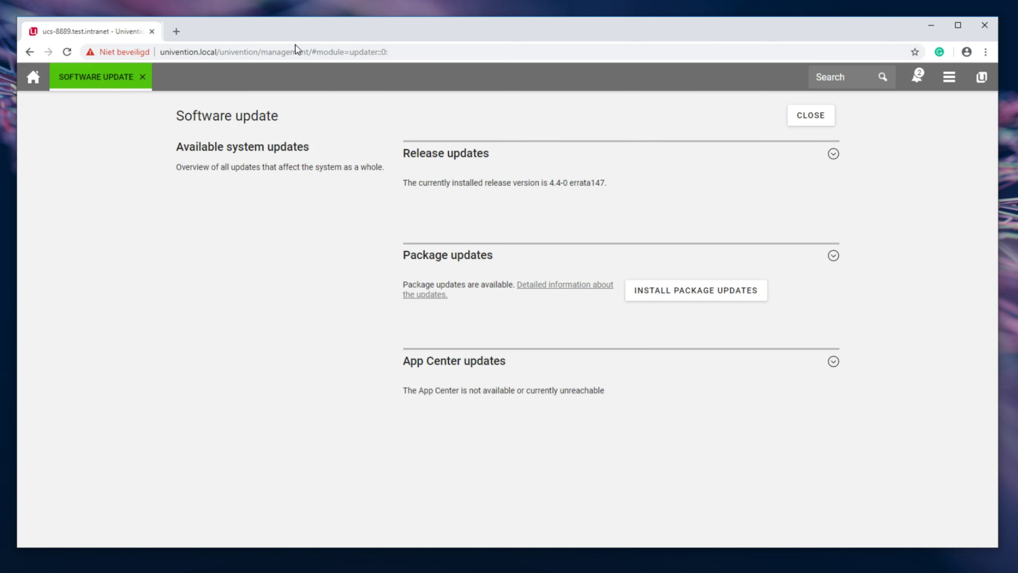
{"action": "left_click", "coordinate": [674, 292]}
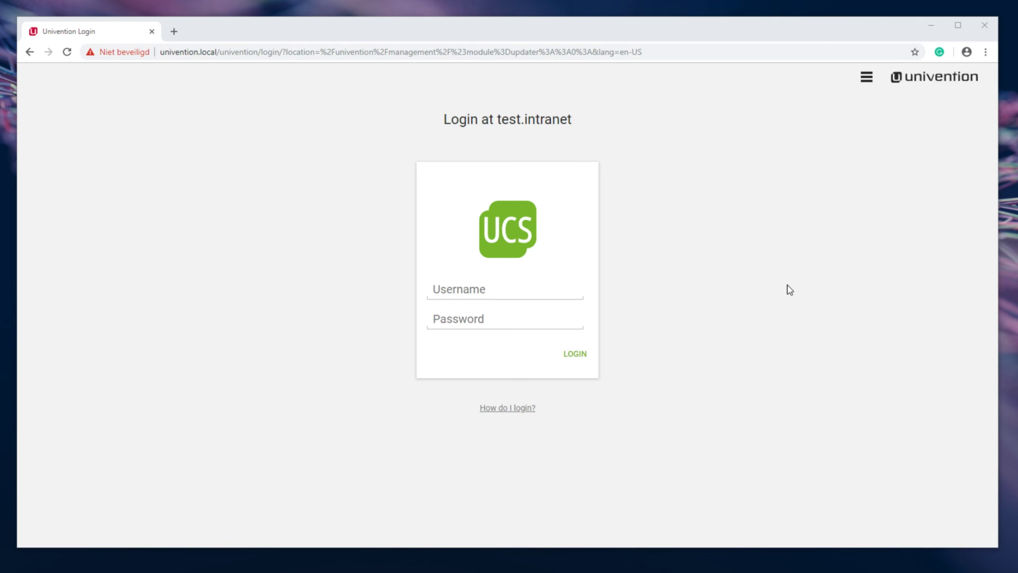
- Log back in with the saved admin name, pass the Welcome and Feedback pages, and cancel activation
{"action": "left_click", "coordinate": [473, 288]}
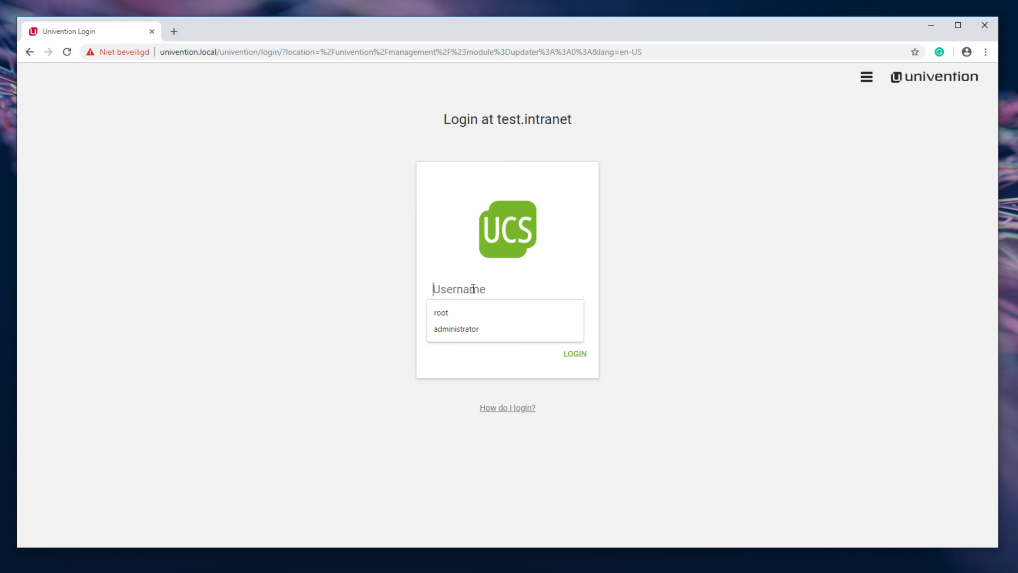
{"action": "left_click", "coordinate": [460, 329]}
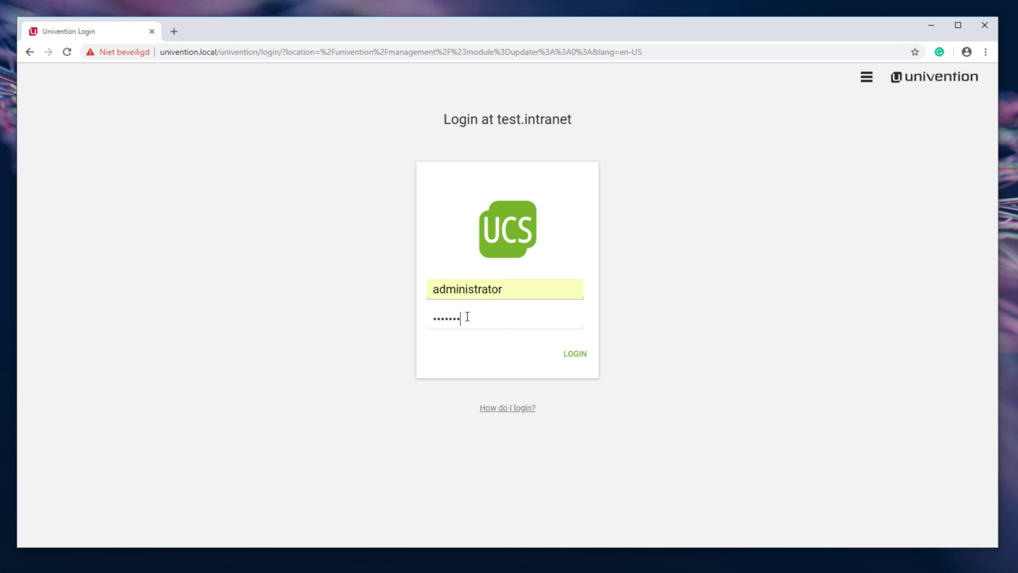
{"action": "key", "text": "Return"}
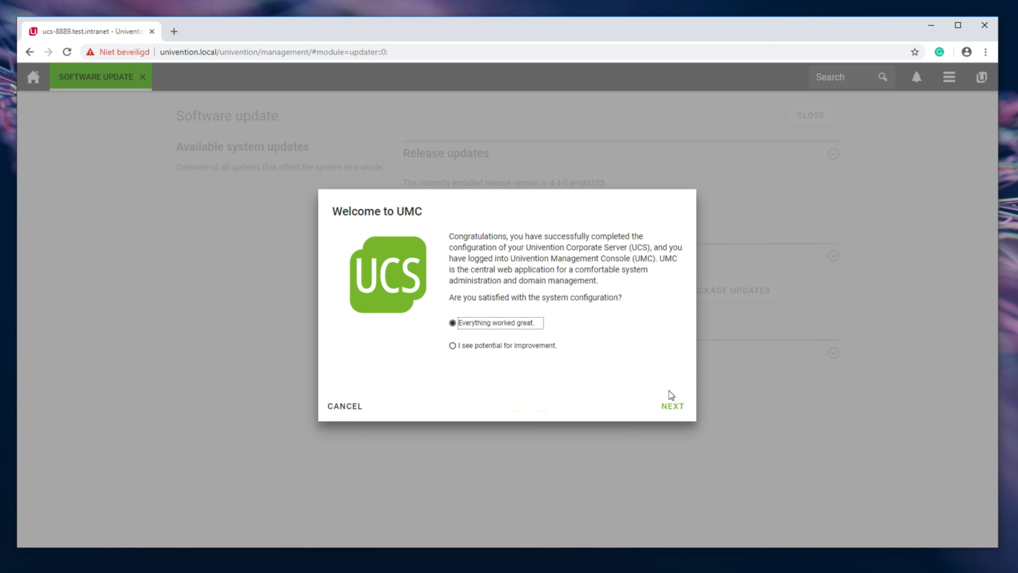
{"action": "left_click", "coordinate": [671, 405]}
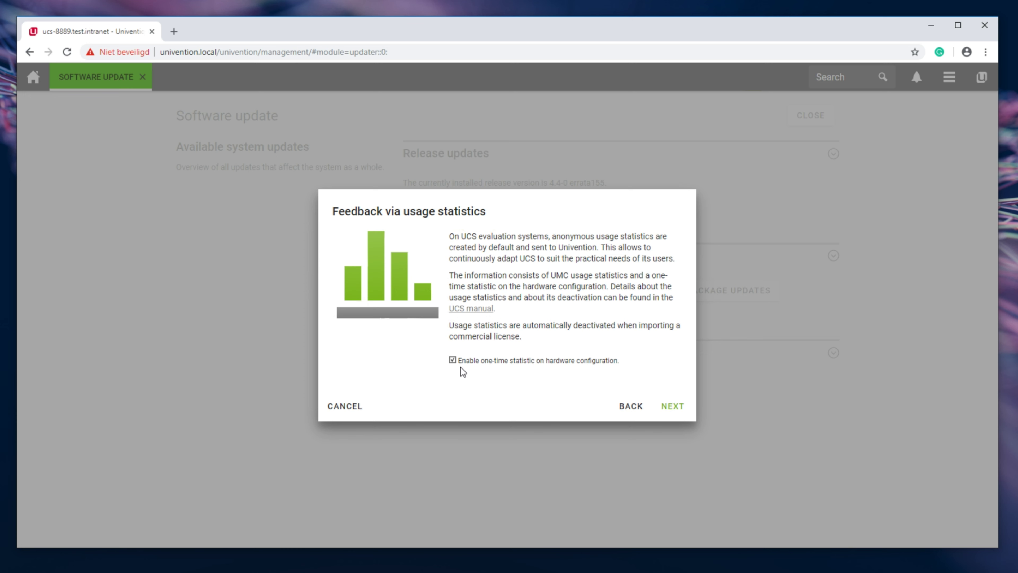
{"action": "left_click", "coordinate": [674, 411]}
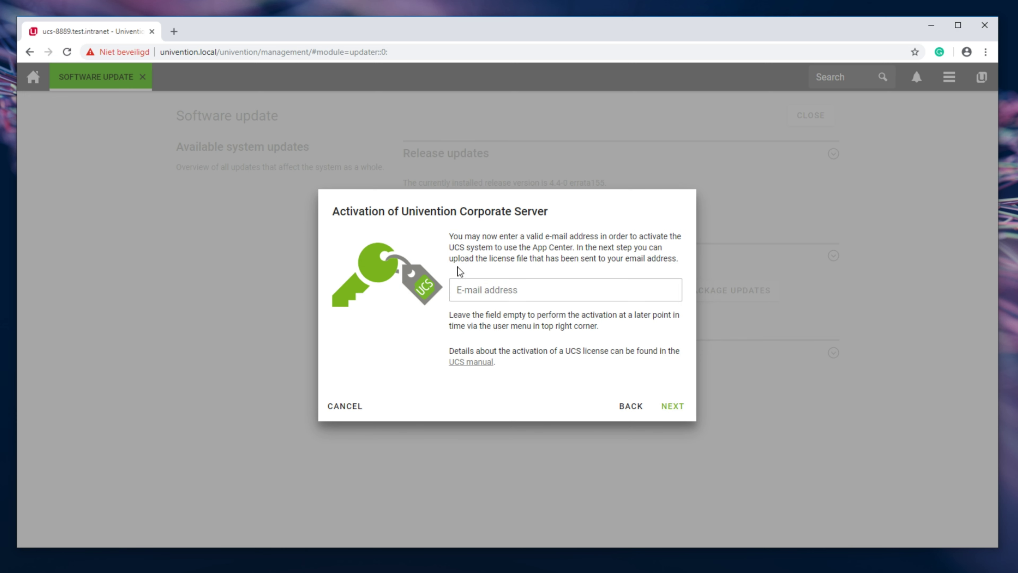
{"action": "left_click", "coordinate": [346, 407]}
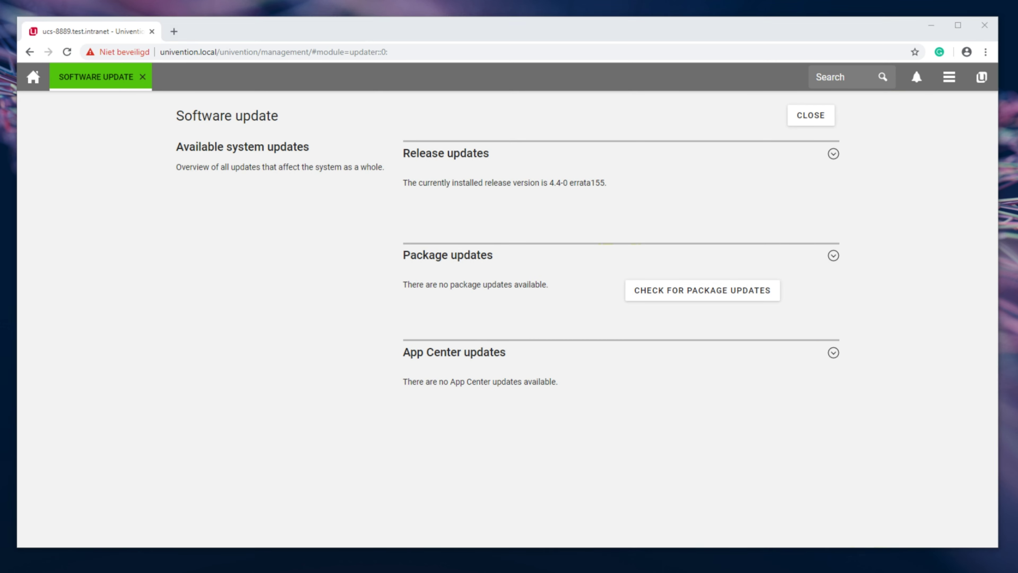
- Open and close the Users, Groups, Filesystem quotas and Contacts modules in the Users category
{"action": "left_click", "coordinate": [354, 160]}
{"action": "left_click", "coordinate": [736, 244]}
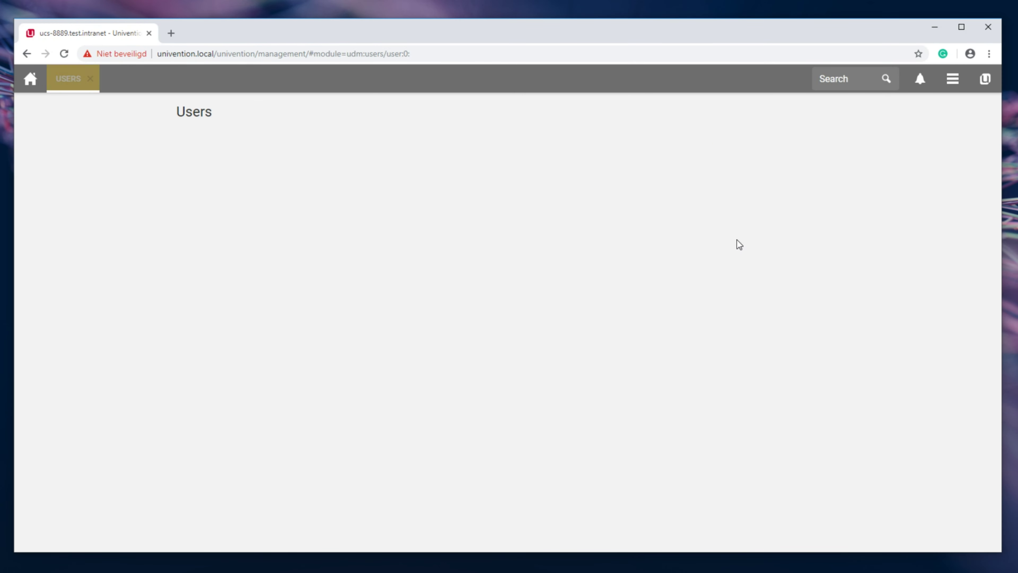
{"action": "left_click", "coordinate": [90, 78]}
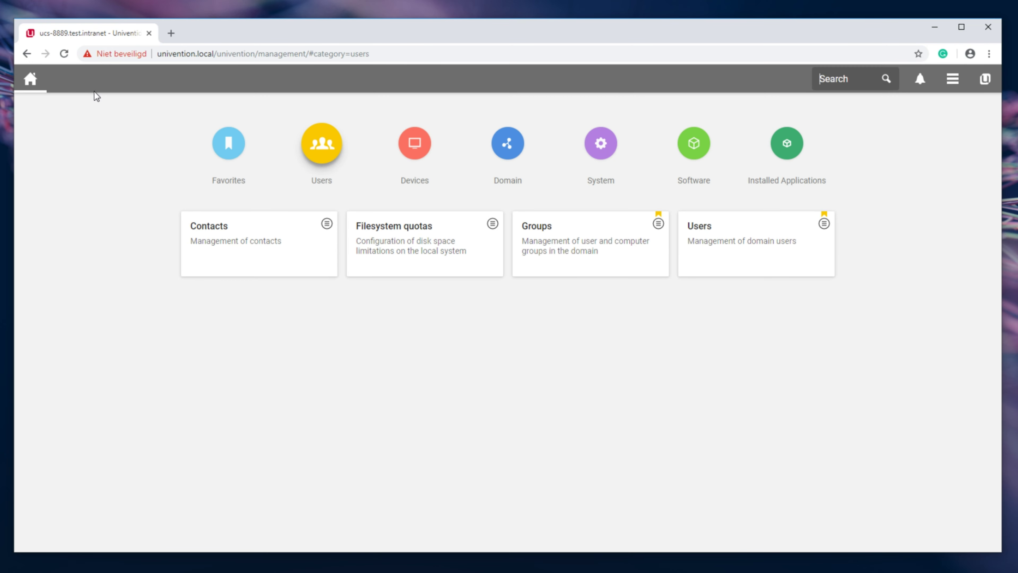
{"action": "left_click", "coordinate": [552, 251]}
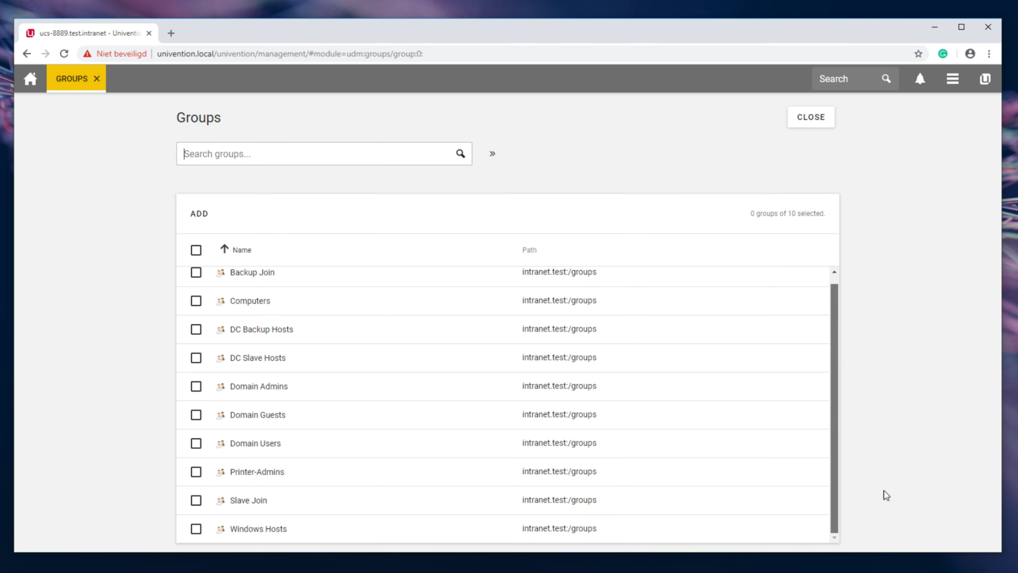
{"action": "left_click", "coordinate": [97, 79]}
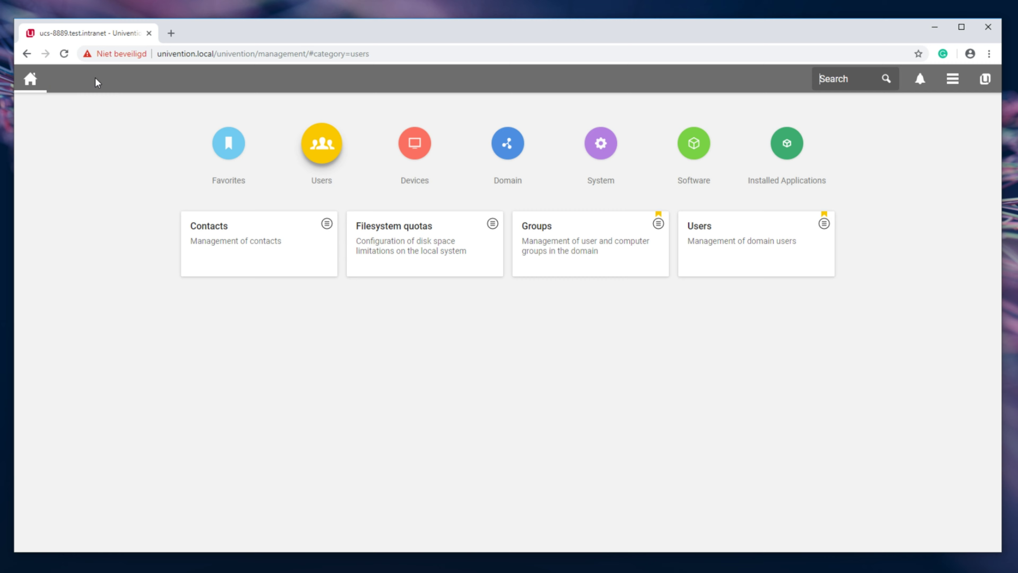
{"action": "left_click", "coordinate": [423, 252]}
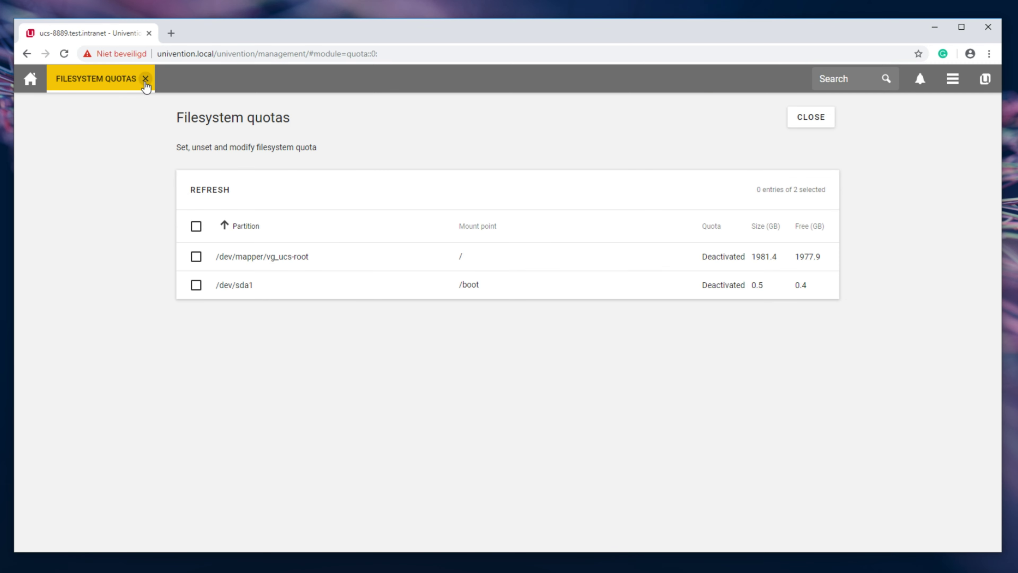
{"action": "left_click", "coordinate": [146, 79]}
{"action": "left_click", "coordinate": [192, 223]}
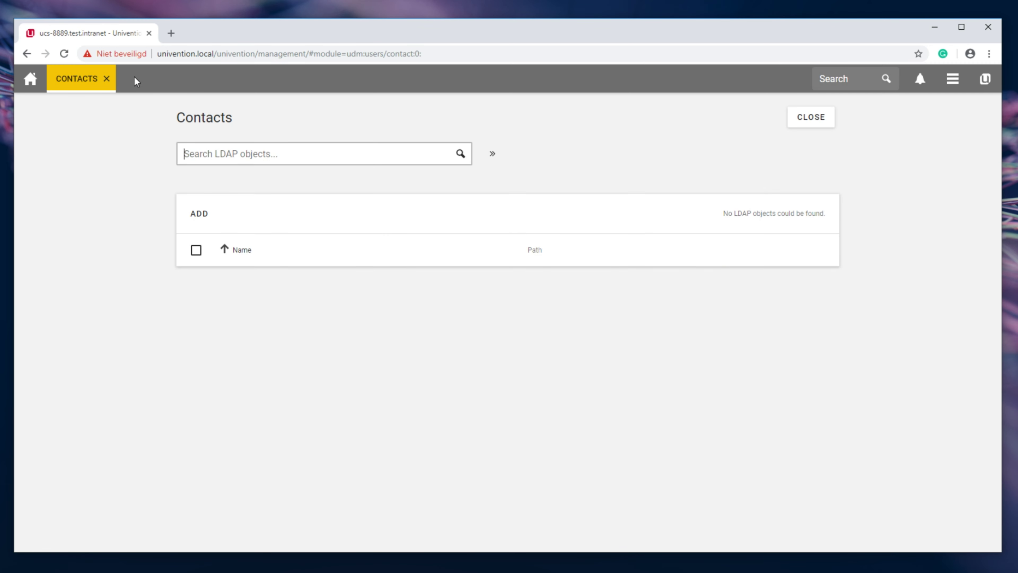
{"action": "left_click", "coordinate": [107, 79]}
- Browse the Computers, Nagios and Printers device modules, then open Domain > DHCP
{"action": "left_click", "coordinate": [415, 145]}
{"action": "left_click", "coordinate": [290, 247]}
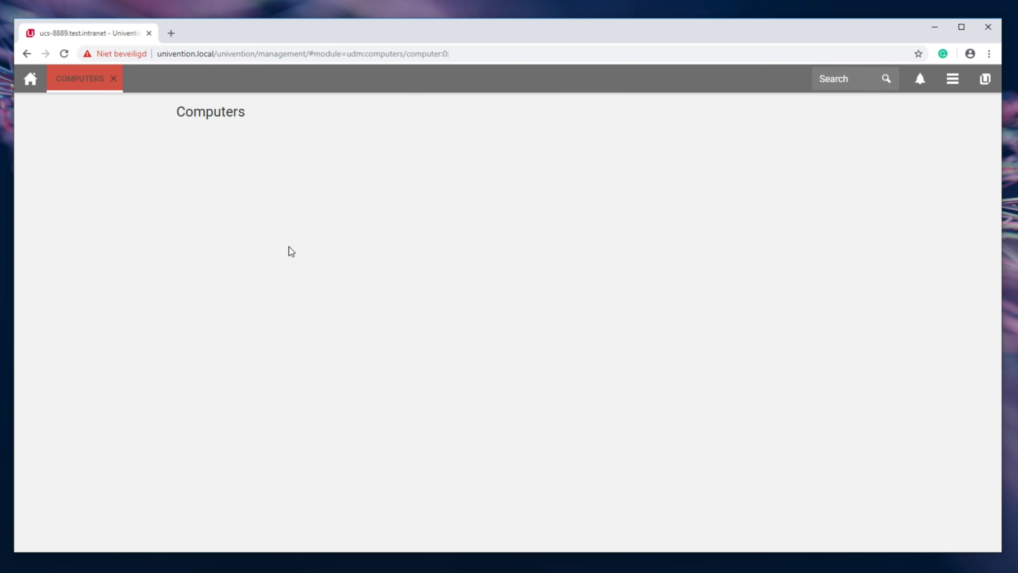
{"action": "left_click", "coordinate": [113, 79]}
{"action": "left_click", "coordinate": [387, 227]}
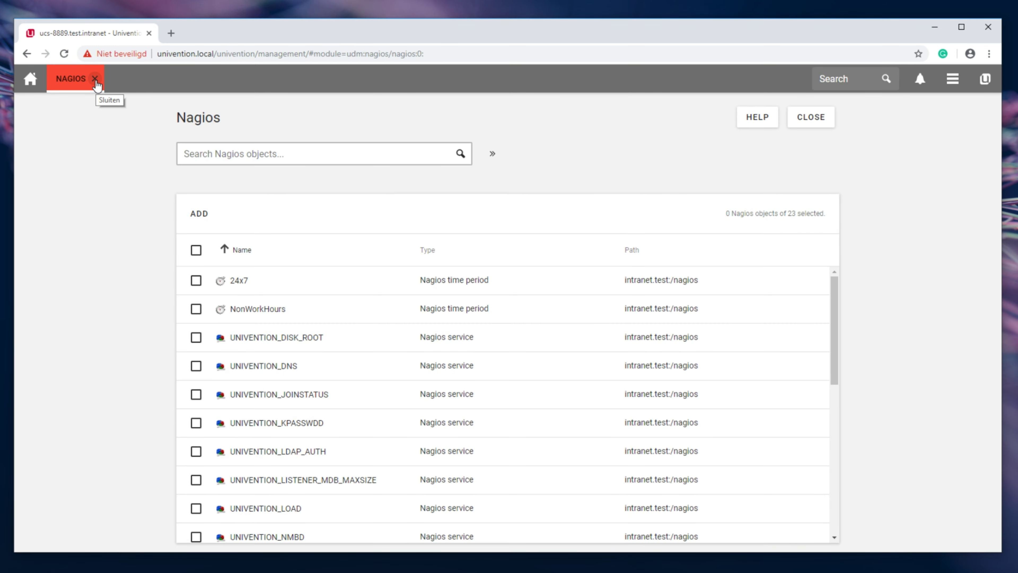
{"action": "left_click", "coordinate": [95, 78]}
{"action": "left_click", "coordinate": [557, 257]}
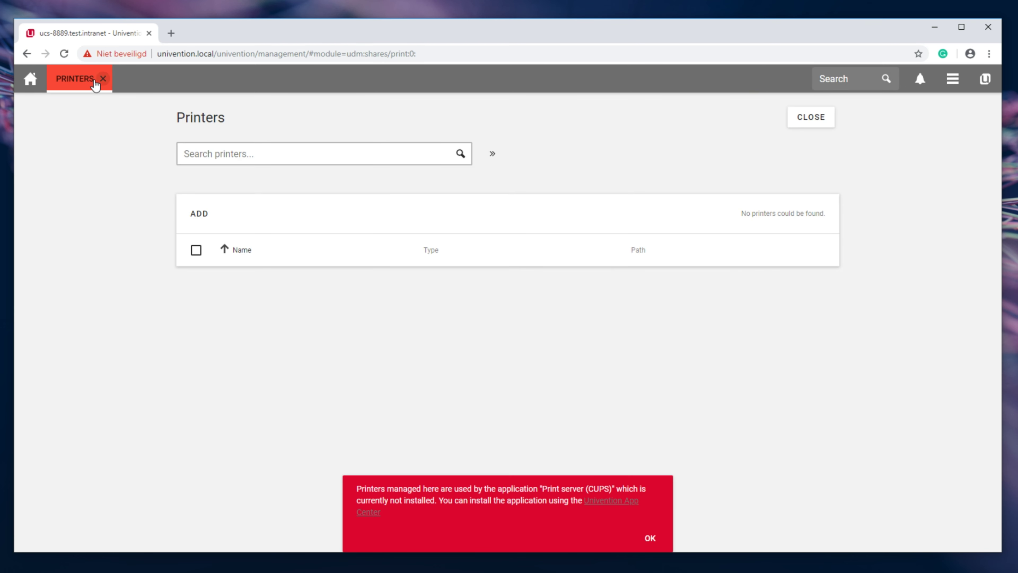
{"action": "left_click", "coordinate": [650, 538]}
{"action": "left_click", "coordinate": [103, 78]}
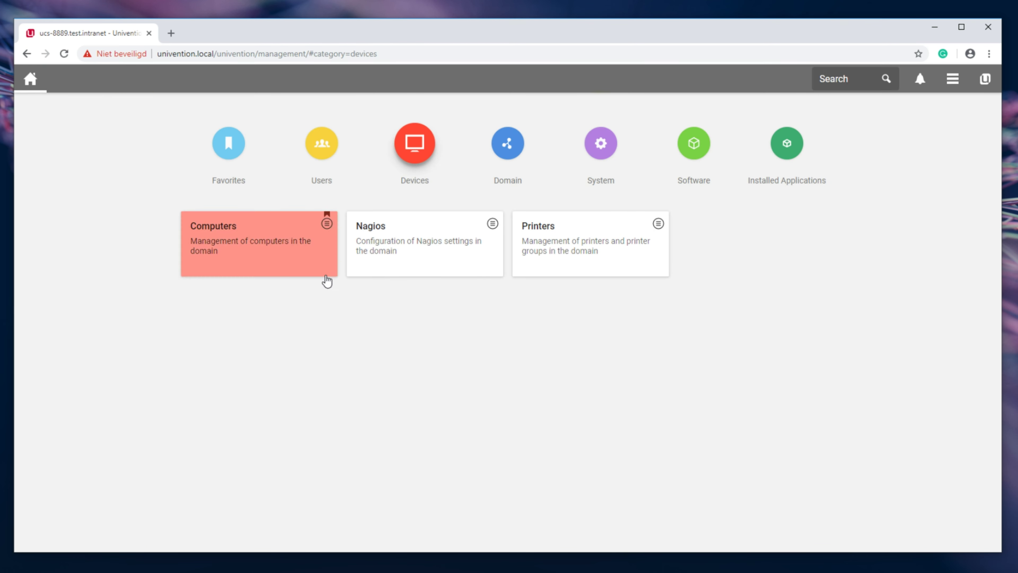
{"action": "left_click", "coordinate": [494, 157]}
{"action": "left_click", "coordinate": [253, 229]}
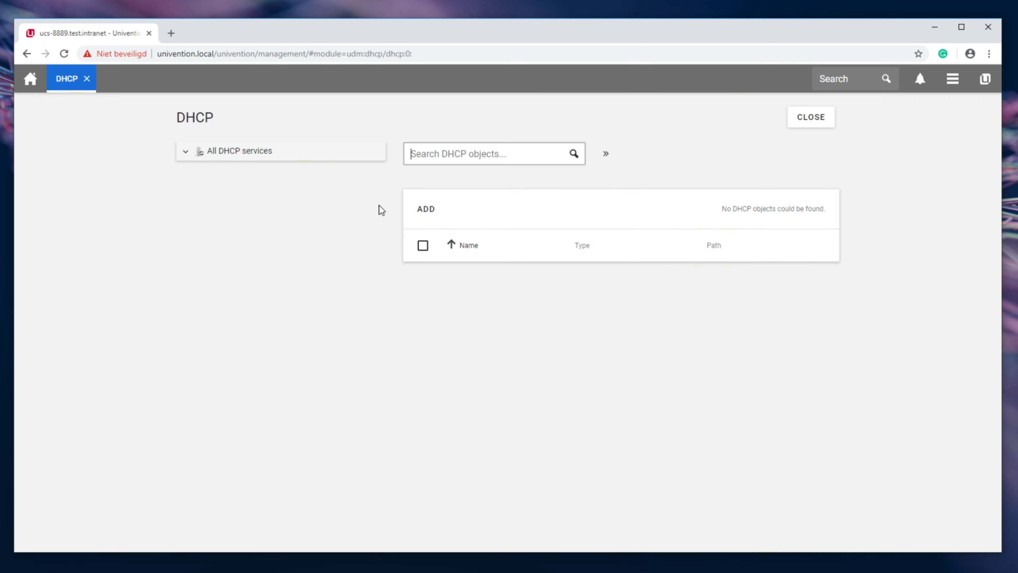
- Close DHCP, then view and close the Domain join, LDAP directory and Mail modules
{"action": "left_click", "coordinate": [605, 153]}
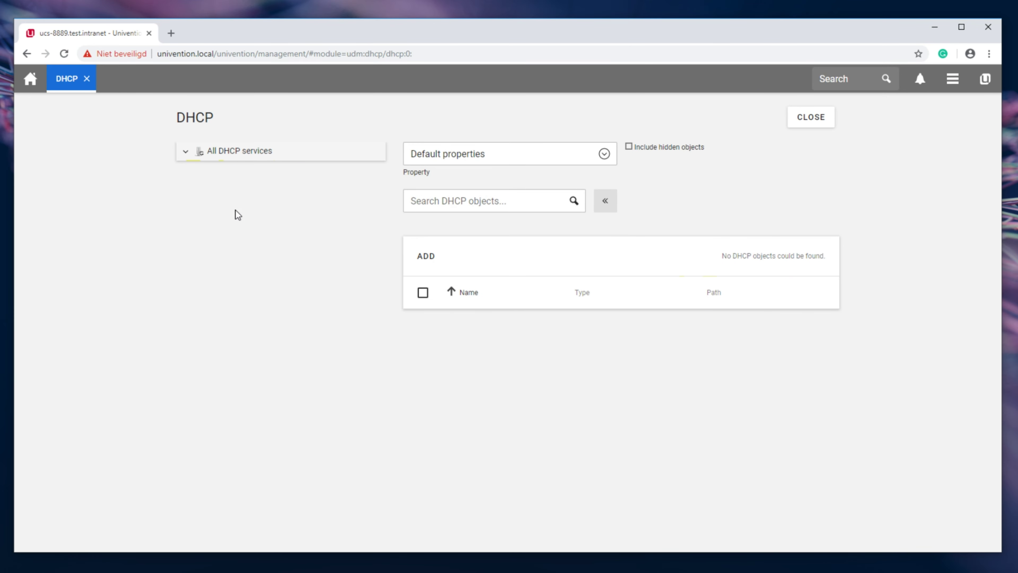
{"action": "left_click", "coordinate": [87, 78]}
{"action": "left_click", "coordinate": [562, 243]}
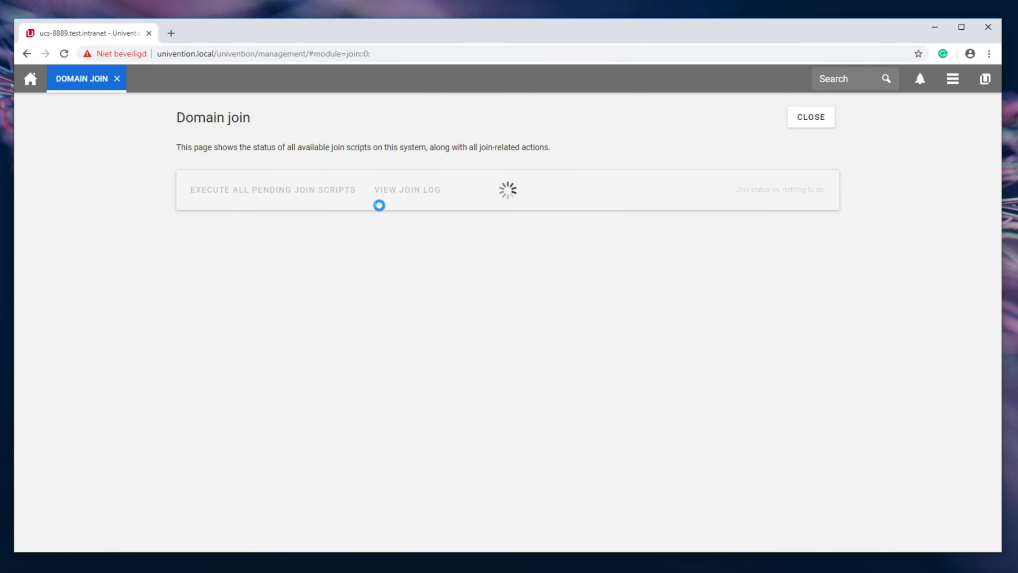
{"action": "mouse_move", "coordinate": [835, 285]}
{"action": "left_mouse_down"}
{"action": "mouse_move", "coordinate": [835, 378]}
{"action": "mouse_move", "coordinate": [862, 516]}
{"action": "left_mouse_up"}
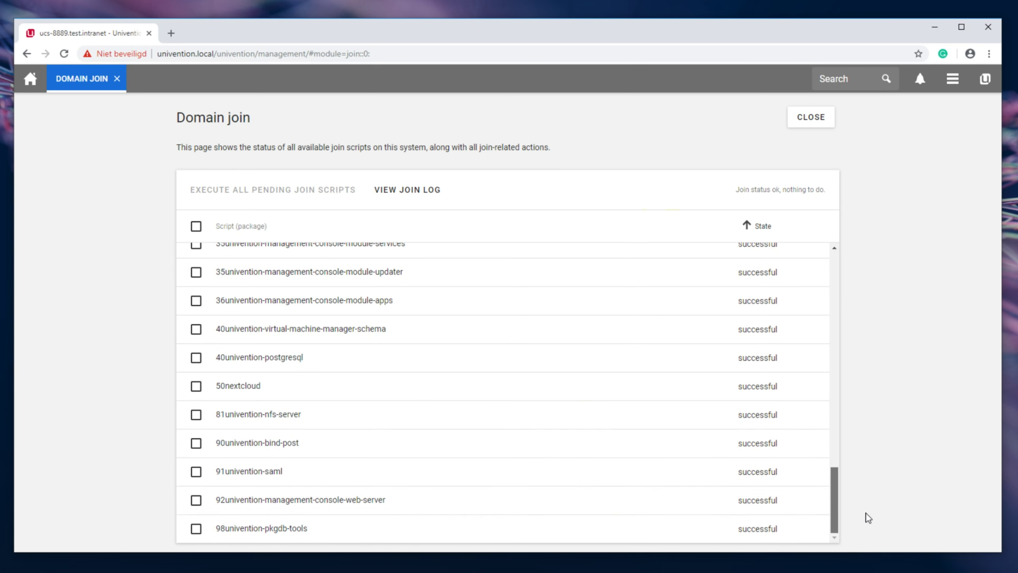
{"action": "left_click", "coordinate": [116, 79]}
{"action": "left_click", "coordinate": [739, 230]}
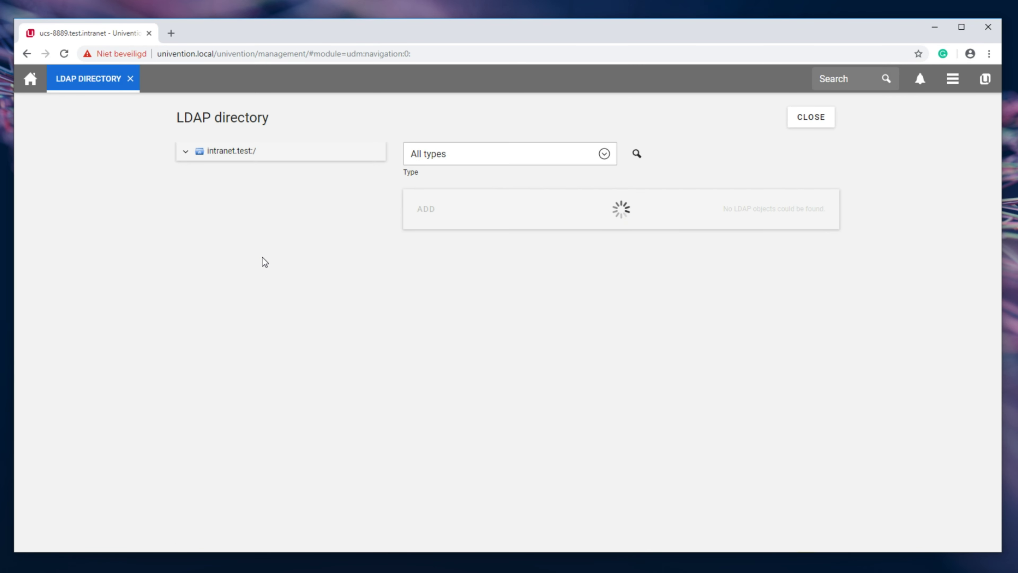
{"action": "left_click", "coordinate": [130, 79]}
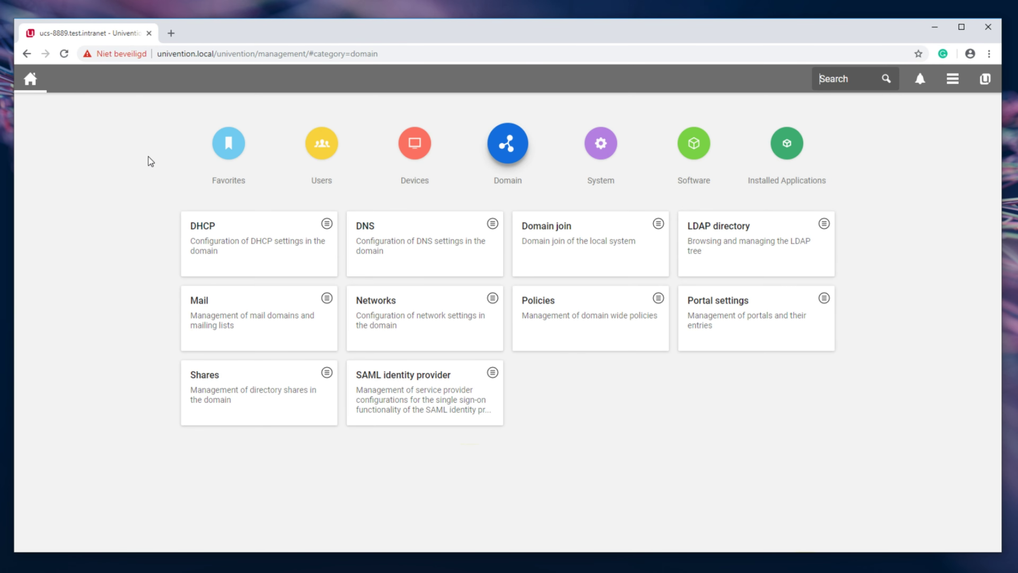
{"action": "left_click", "coordinate": [254, 313]}
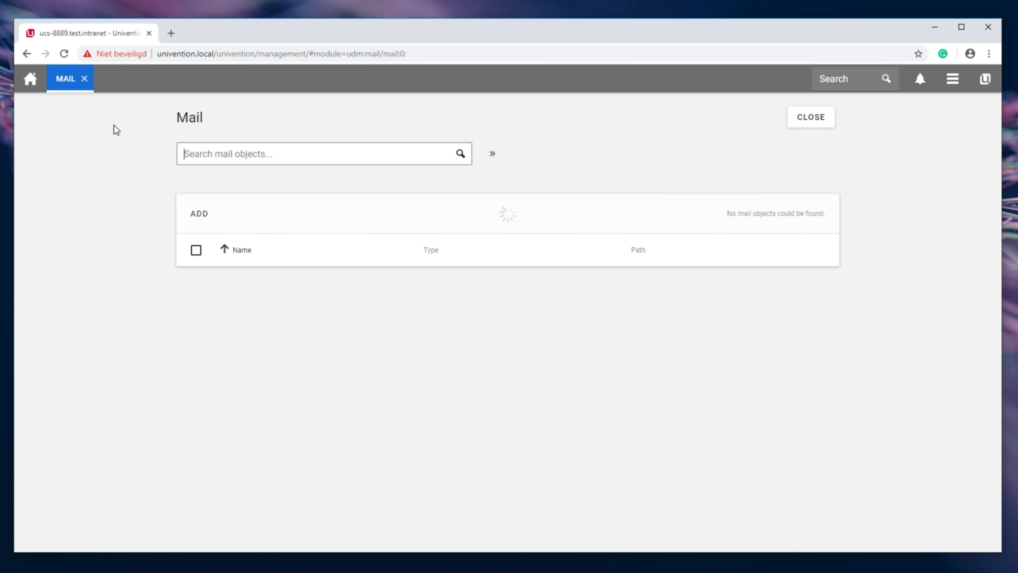
{"action": "left_click", "coordinate": [86, 79]}
- View and close the Networks, Policies, Portal settings, Shares and SAML identity provider modules
{"action": "left_click", "coordinate": [387, 327]}
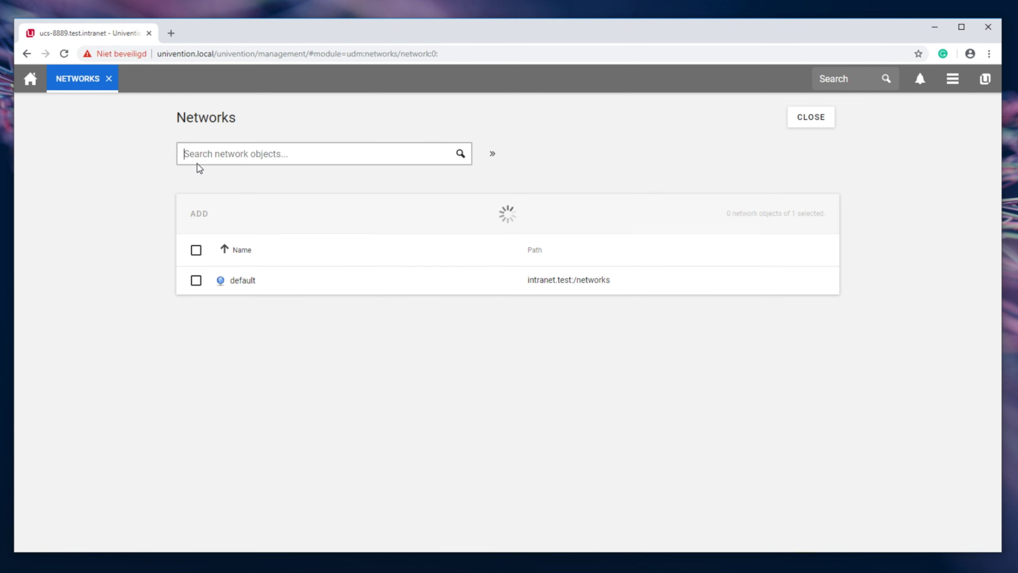
{"action": "left_click", "coordinate": [109, 79]}
{"action": "left_click", "coordinate": [546, 332]}
{"action": "left_click_drag", "start_coordinate": [837, 347], "coordinate": [841, 448]}
{"action": "left_click", "coordinate": [100, 79]}
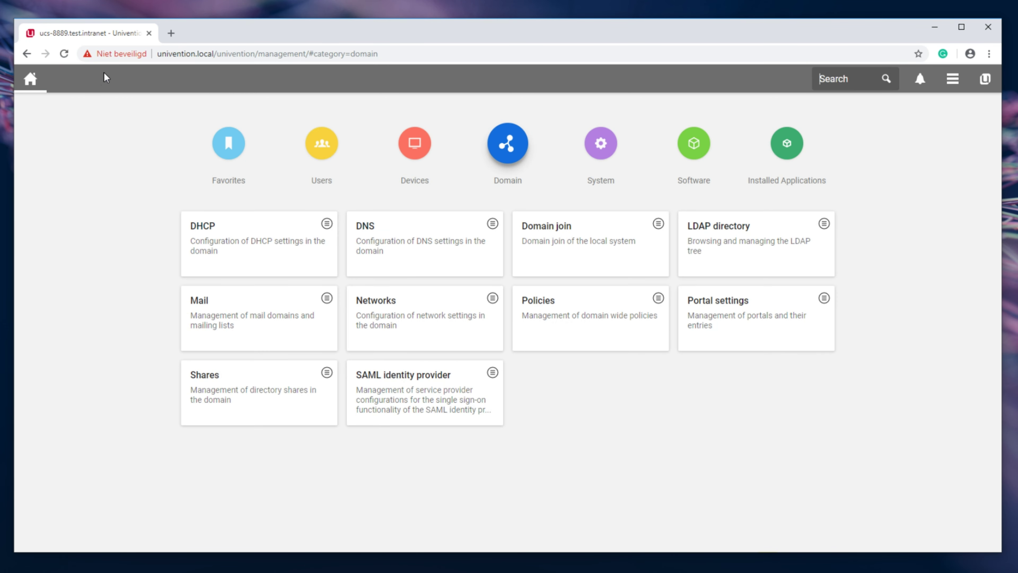
{"action": "left_click", "coordinate": [720, 321]}
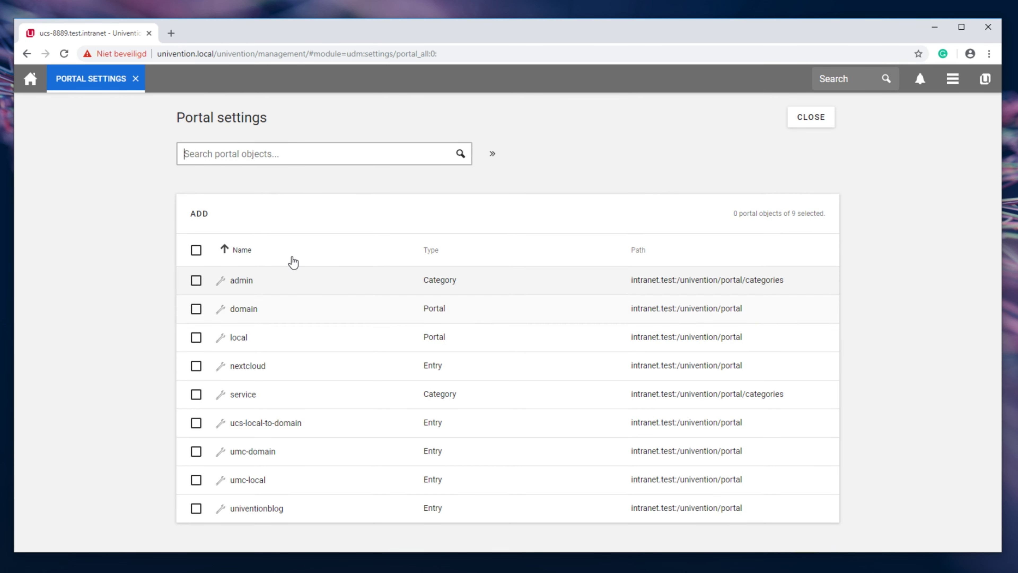
{"action": "left_click", "coordinate": [136, 78]}
{"action": "left_click", "coordinate": [226, 395]}
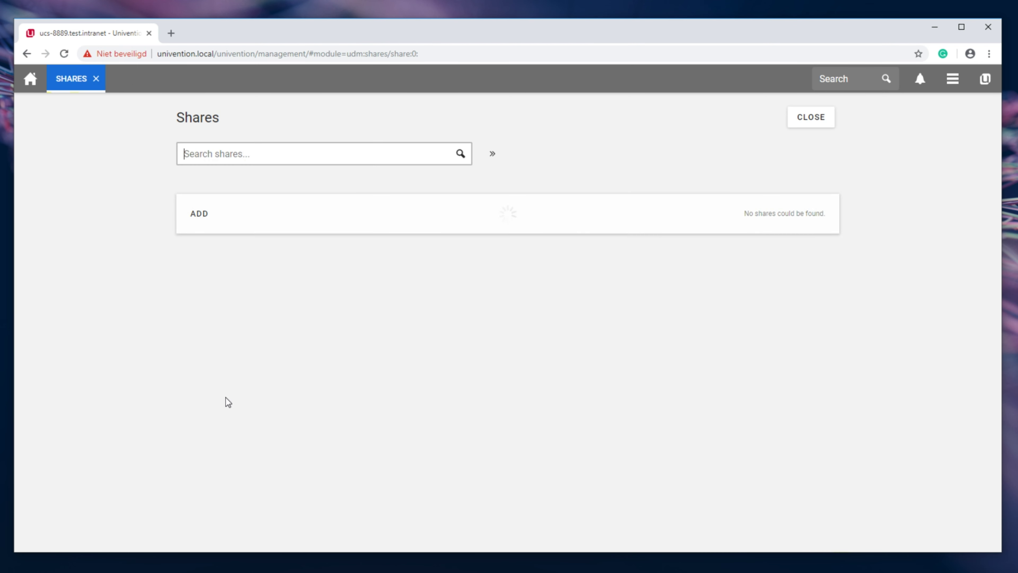
{"action": "left_click", "coordinate": [96, 78]}
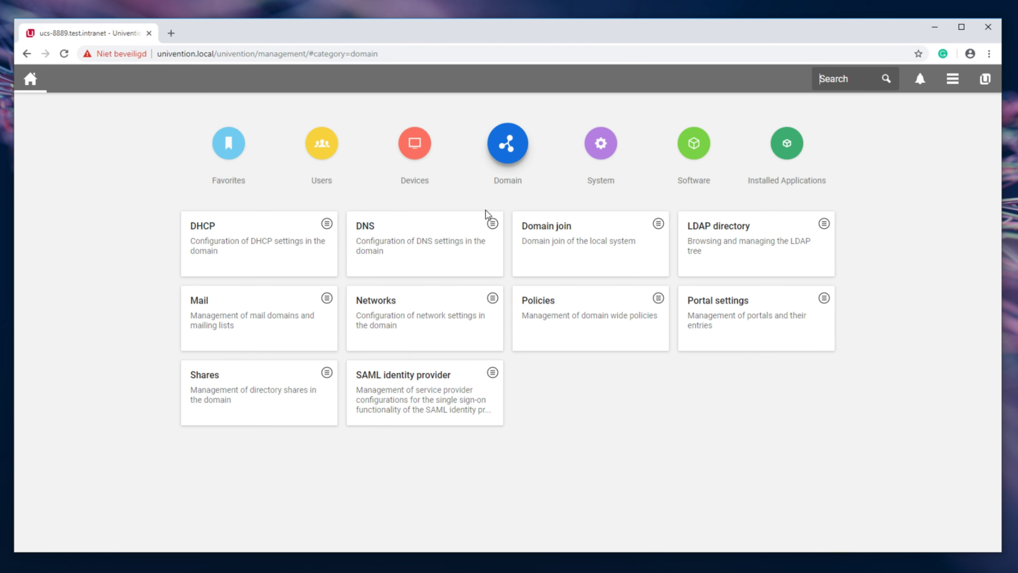
{"action": "left_click", "coordinate": [347, 387]}
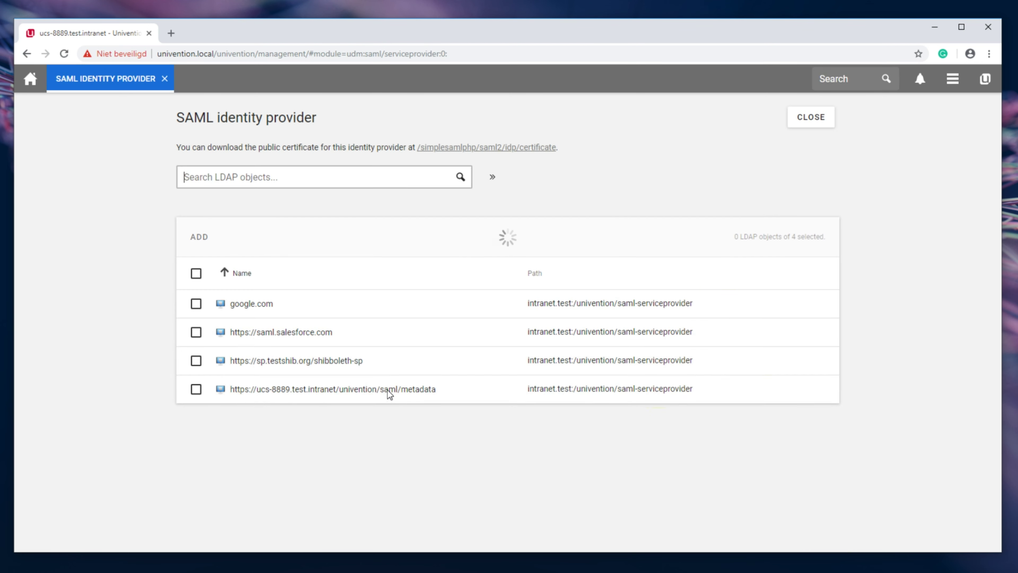
{"action": "left_click", "coordinate": [165, 77]}
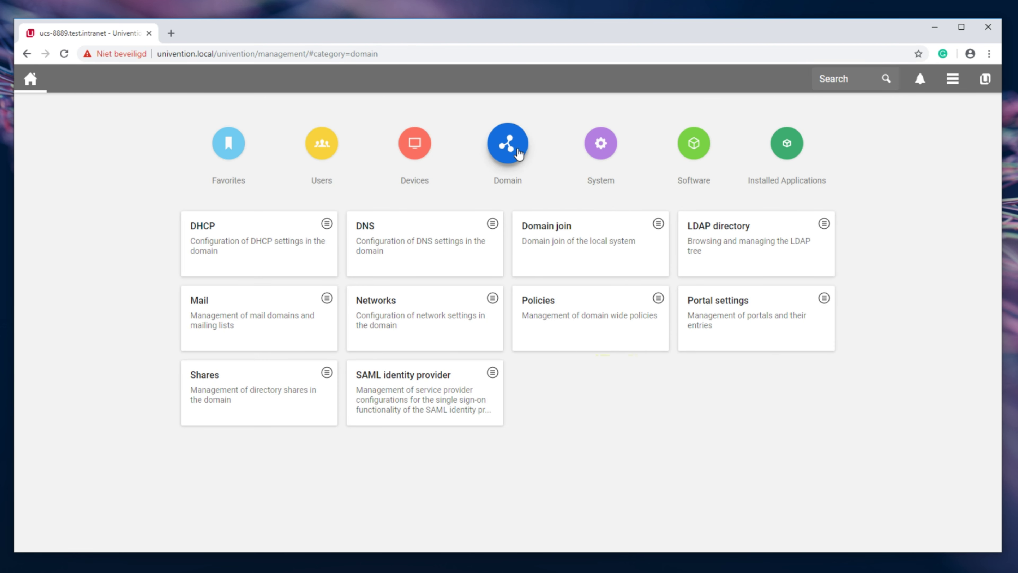
- Show the System category and review the Certificate settings module
{"action": "left_click", "coordinate": [604, 151]}
{"action": "left_click", "coordinate": [311, 227]}
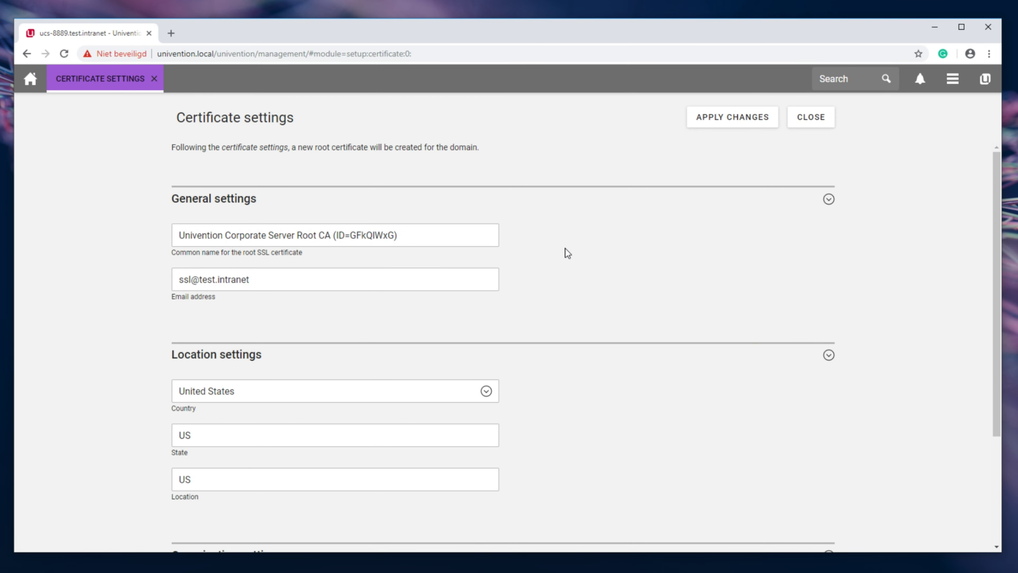
{"action": "scroll", "coordinate": [567, 253], "scroll_direction": "down", "scroll_amount": 3}
{"action": "left_click", "coordinate": [154, 78]}
- Upload the collected hardware data through the Hardware information wizard and finish
{"action": "left_click", "coordinate": [386, 215]}
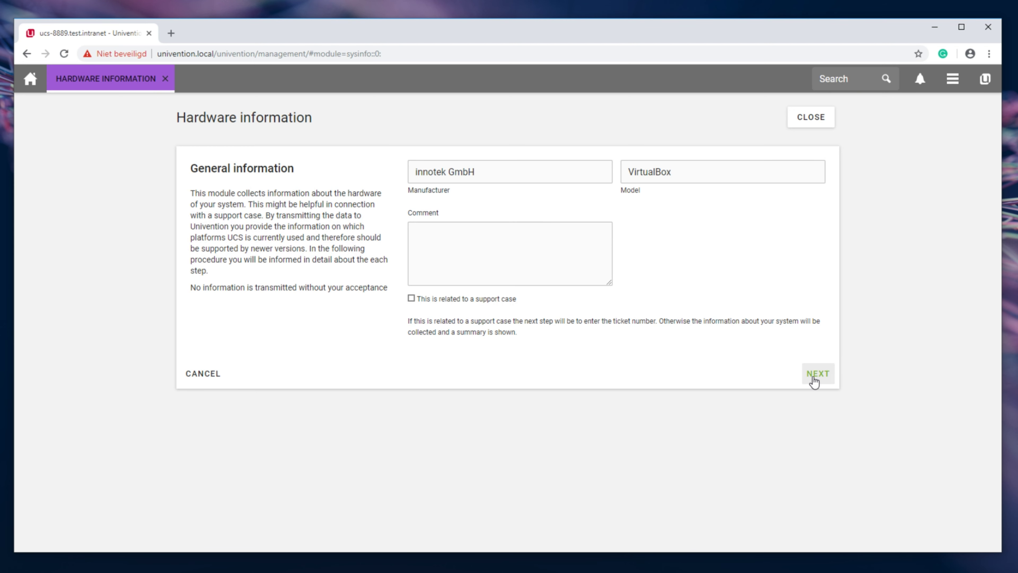
{"action": "left_click", "coordinate": [814, 381]}
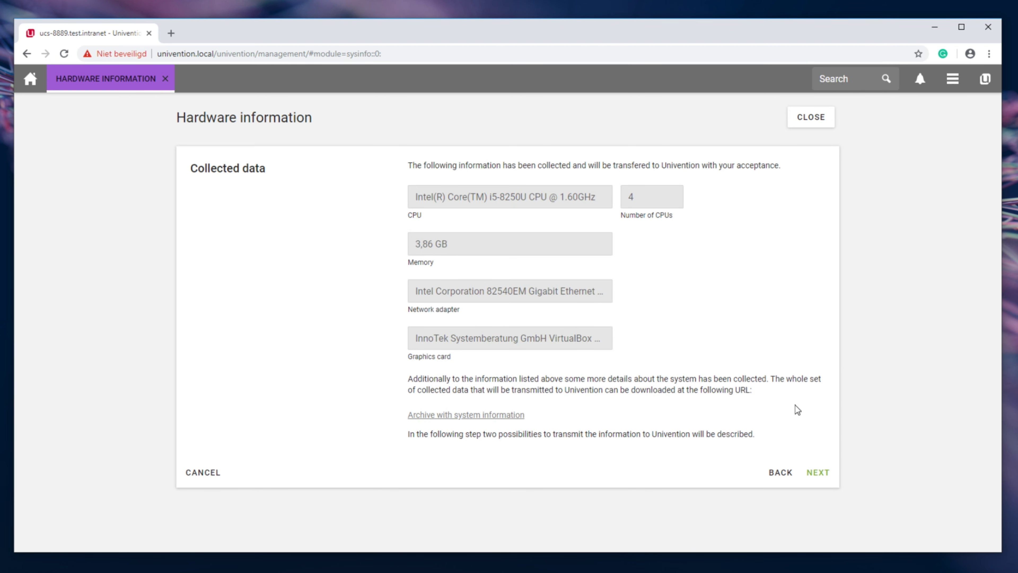
{"action": "left_click", "coordinate": [828, 480]}
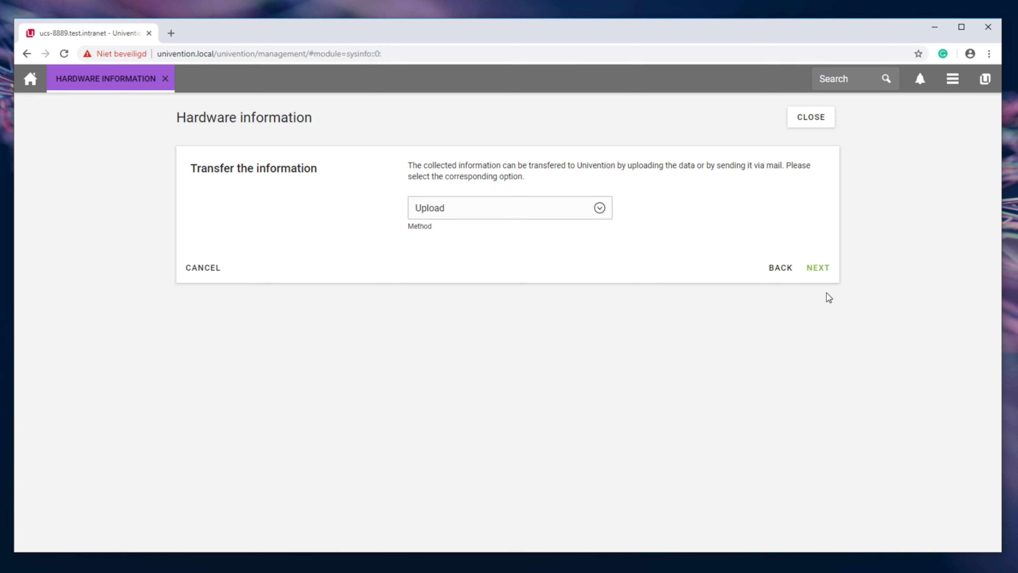
{"action": "left_click", "coordinate": [819, 272]}
{"action": "left_click", "coordinate": [815, 232]}
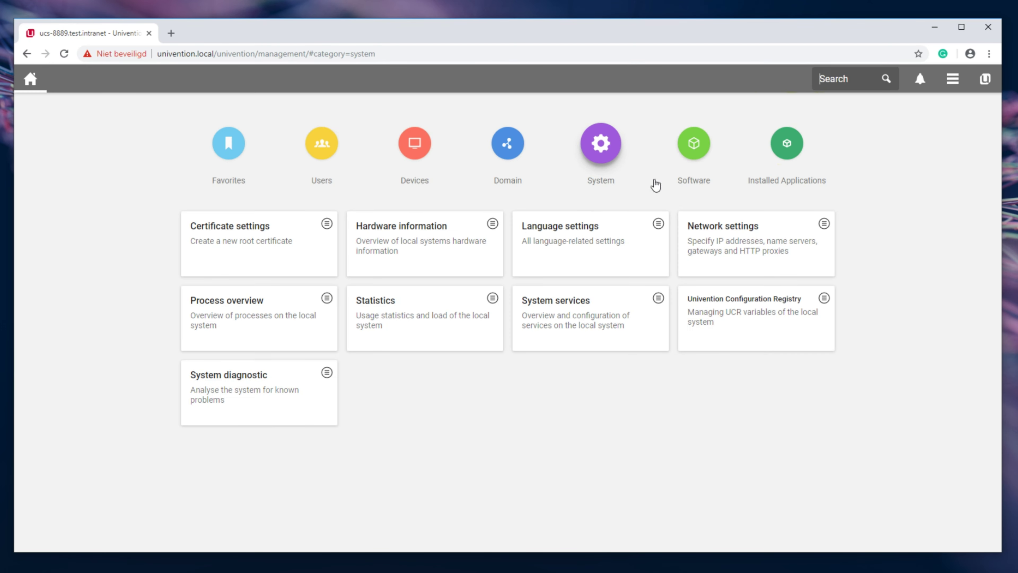
- View and close the Language settings, Process overview and Statistics modules
{"action": "left_click", "coordinate": [551, 227]}
{"action": "scroll", "coordinate": [551, 226], "scroll_direction": "down", "scroll_amount": 2}
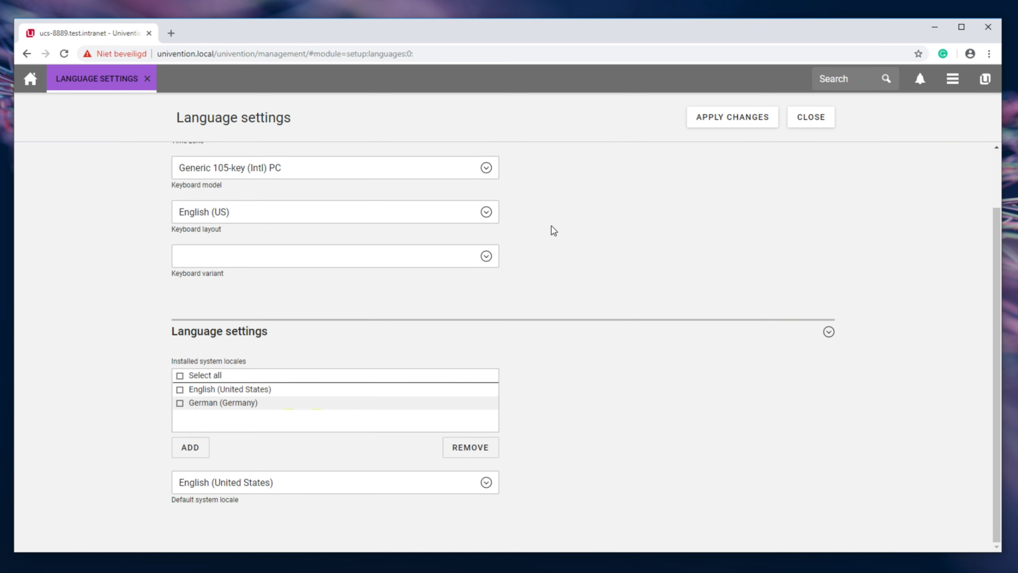
{"action": "scroll", "coordinate": [551, 227], "scroll_direction": "up", "scroll_amount": 2}
{"action": "left_click", "coordinate": [811, 118]}
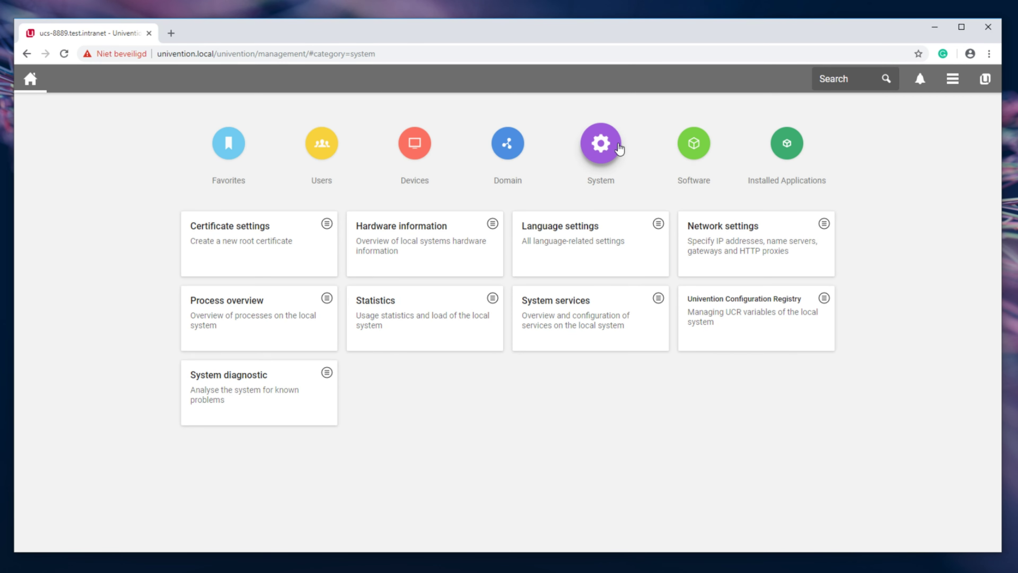
{"action": "left_click", "coordinate": [259, 315]}
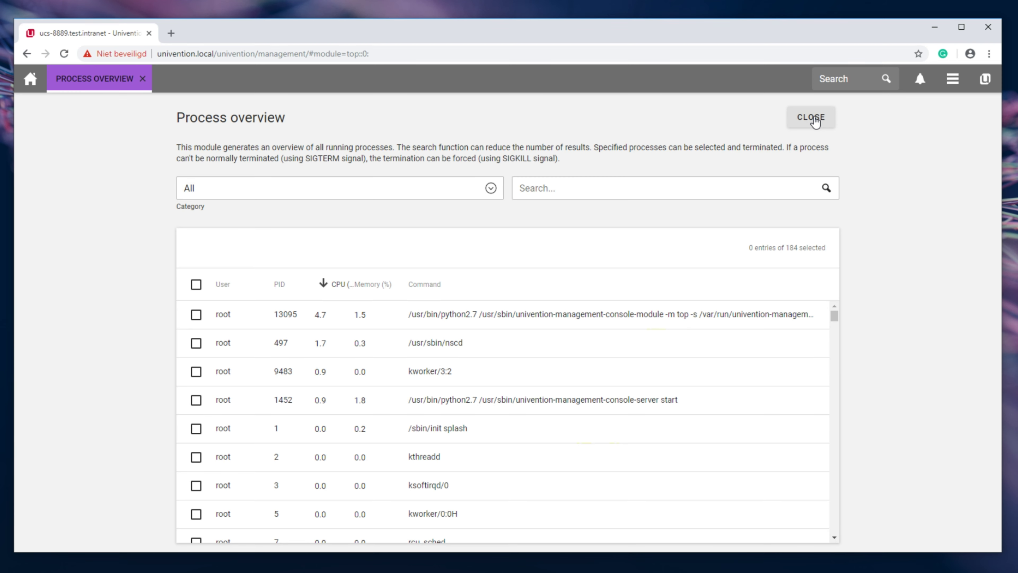
{"action": "left_click", "coordinate": [815, 117]}
{"action": "left_click", "coordinate": [457, 326]}
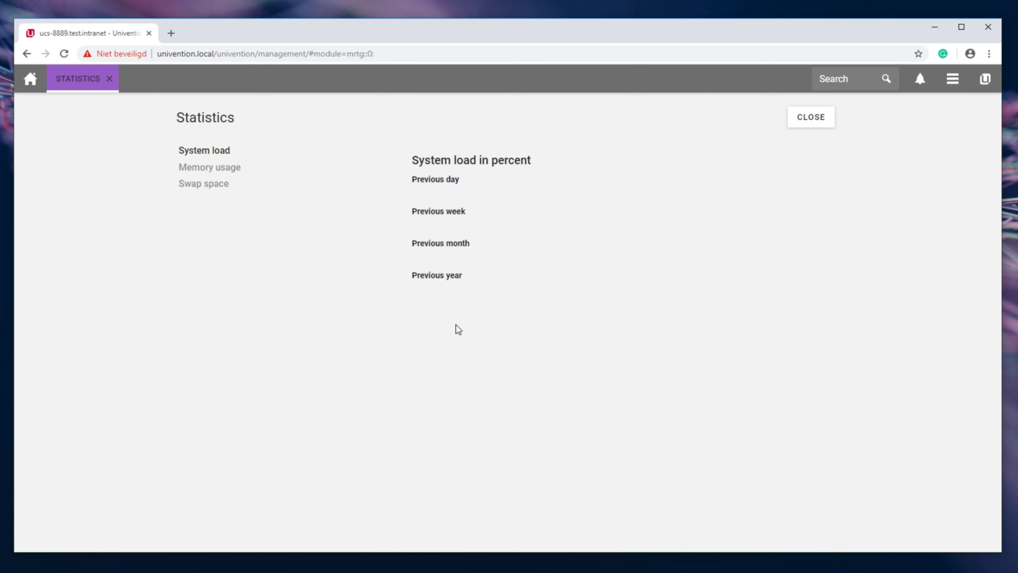
{"action": "scroll", "coordinate": [537, 227], "scroll_direction": "down", "scroll_amount": 1}
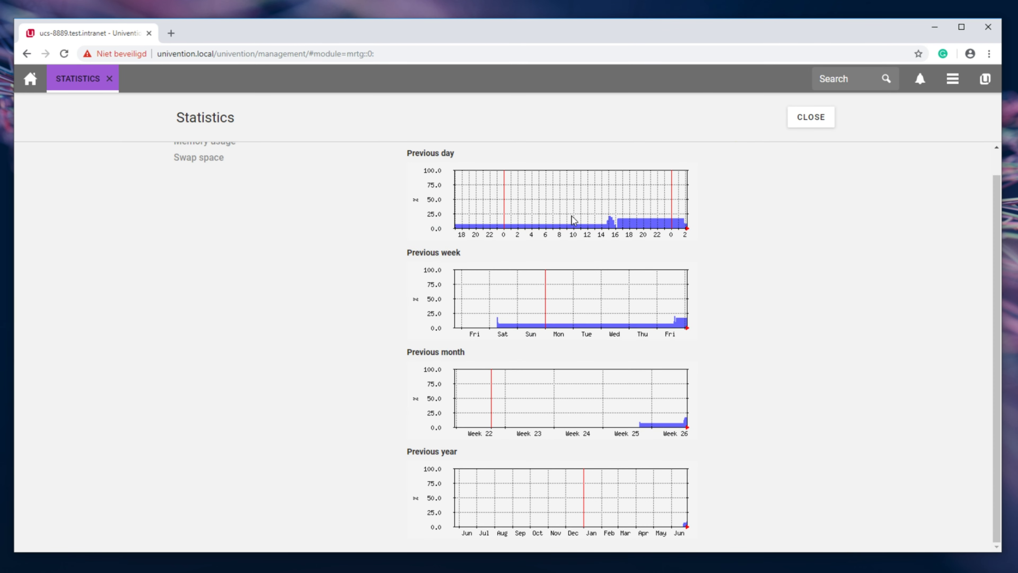
{"action": "left_click", "coordinate": [818, 128]}
- Review the System services and Univention Configuration Registry modules
{"action": "left_click", "coordinate": [637, 269]}
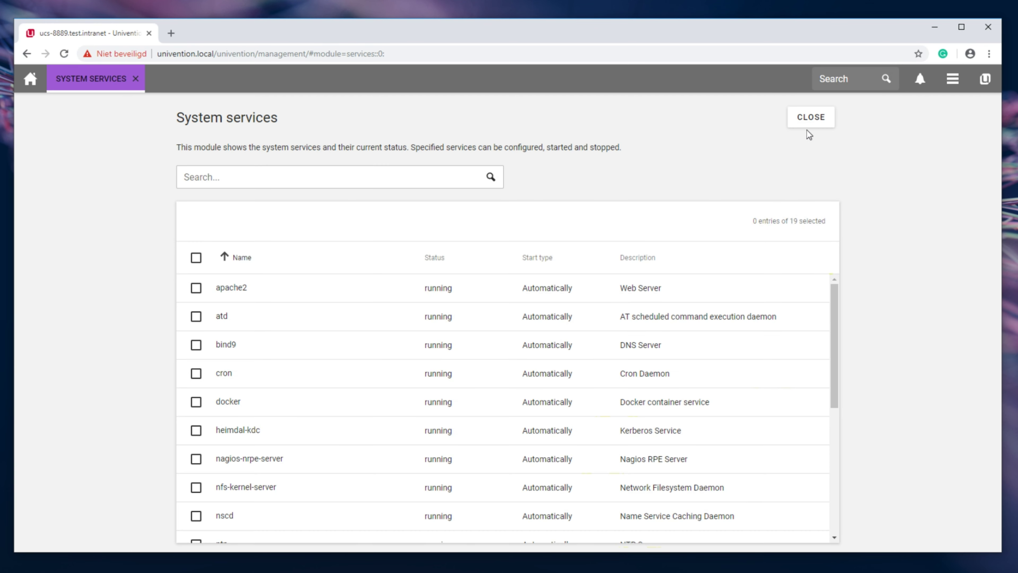
{"action": "left_click_drag", "start_coordinate": [837, 337], "coordinate": [826, 466]}
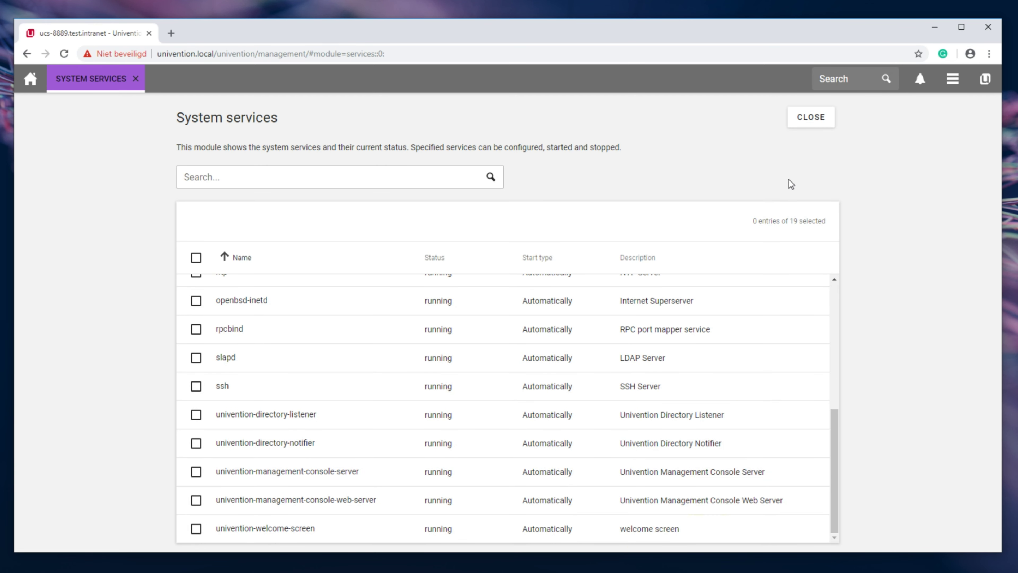
{"action": "left_click", "coordinate": [810, 118]}
{"action": "left_click", "coordinate": [743, 321]}
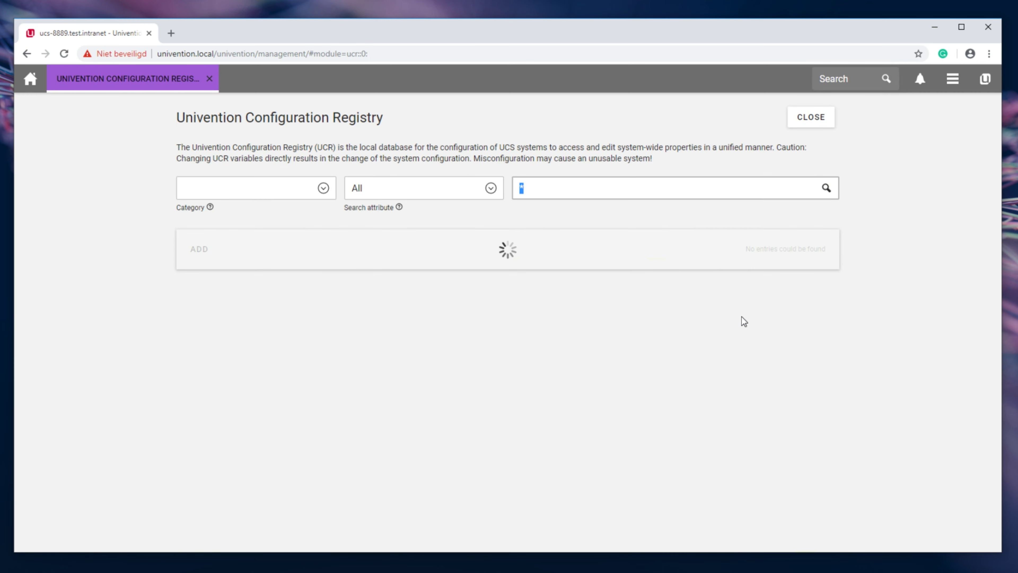
{"action": "left_click_drag", "start_coordinate": [837, 318], "coordinate": [837, 407]}
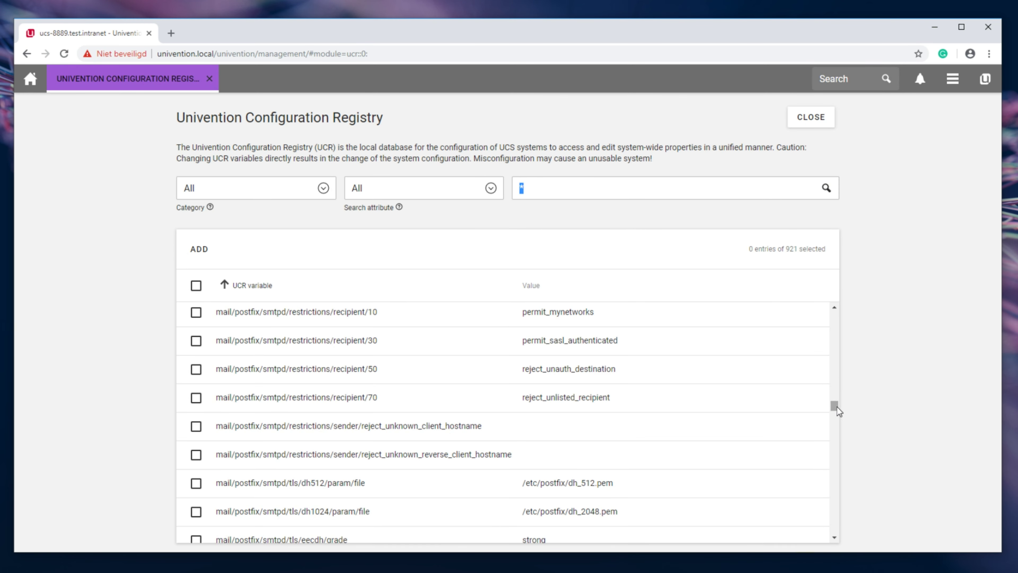
{"action": "left_click", "coordinate": [811, 118]}
- Run the System diagnostic, which reports no problems, then switch to the Software category
{"action": "left_click", "coordinate": [250, 409]}
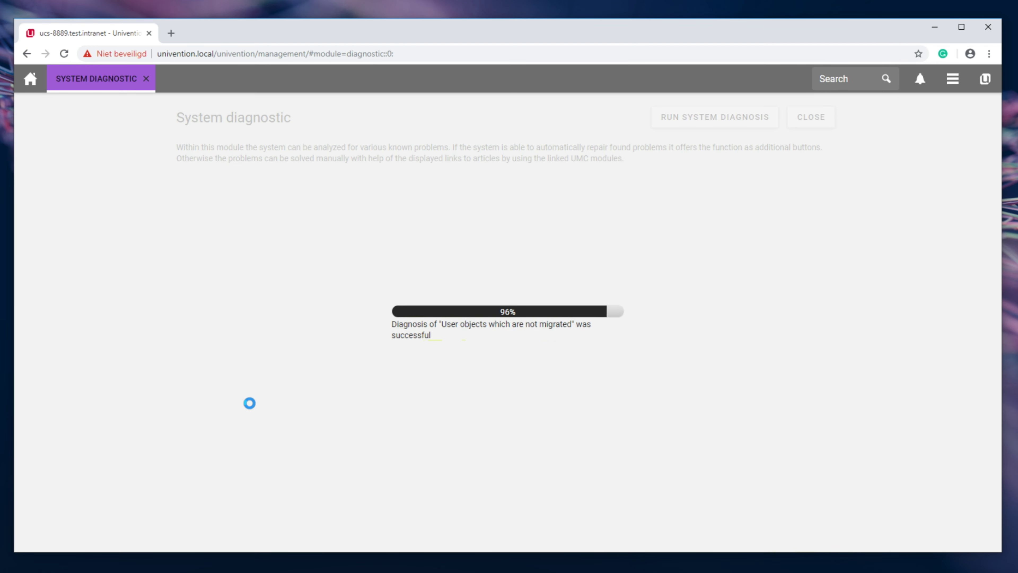
{"action": "left_click", "coordinate": [801, 117]}
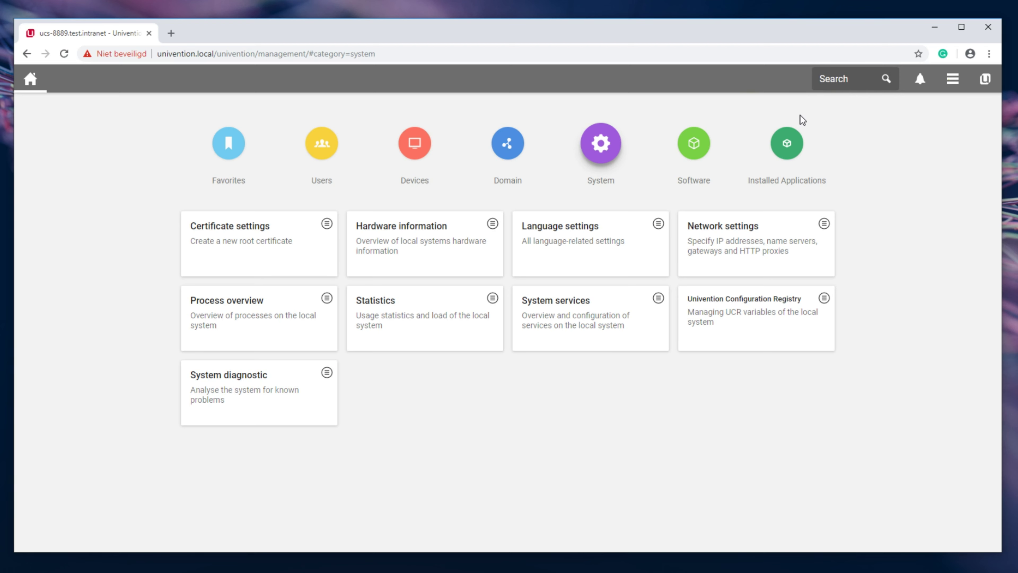
{"action": "left_click", "coordinate": [691, 152]}
- Check Package Management, Repository Settings and Software update (4.4-0 errata168, no updates), then show Favorites
{"action": "left_click", "coordinate": [416, 247]}
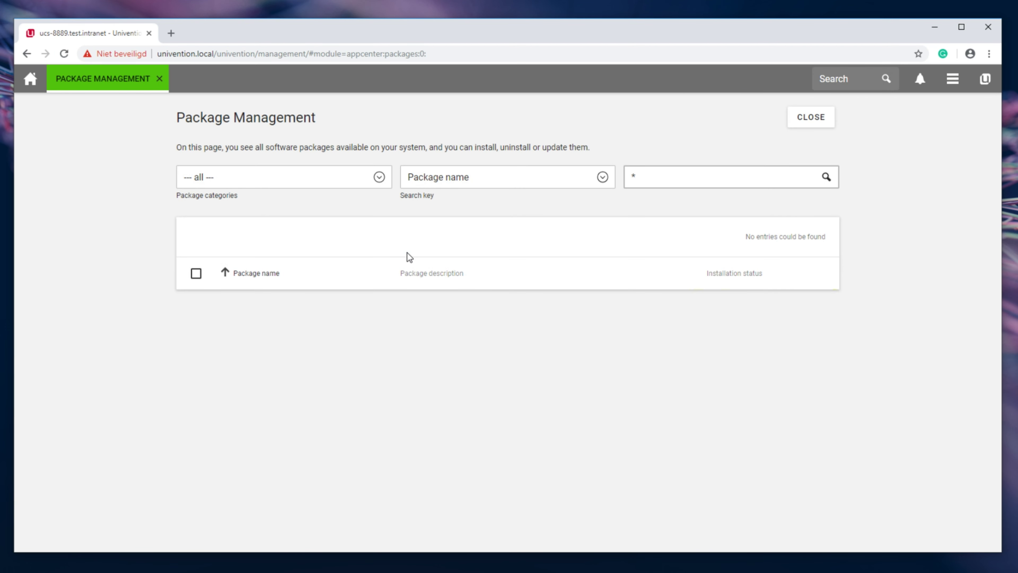
{"action": "left_click", "coordinate": [831, 117]}
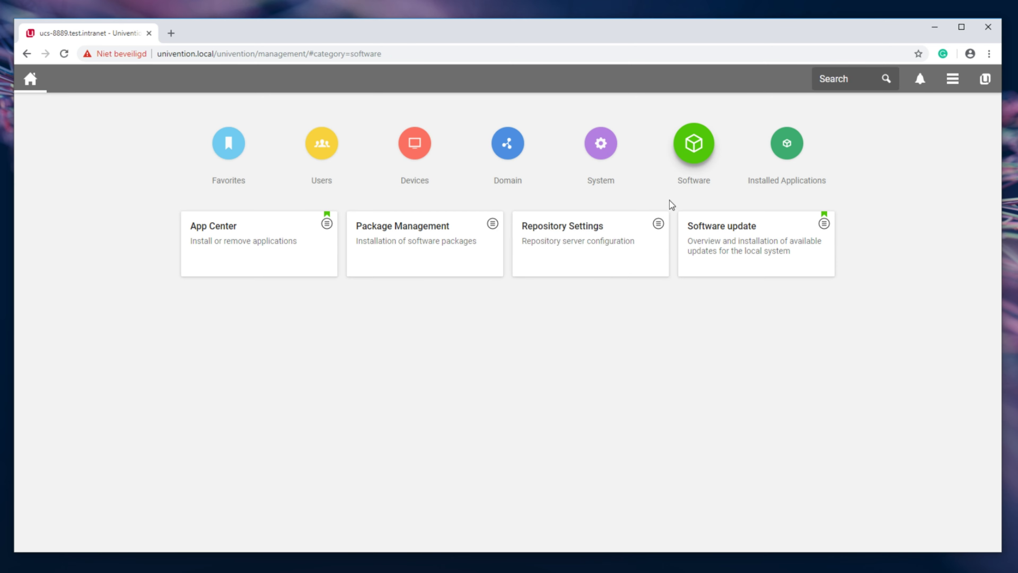
{"action": "left_click", "coordinate": [633, 221]}
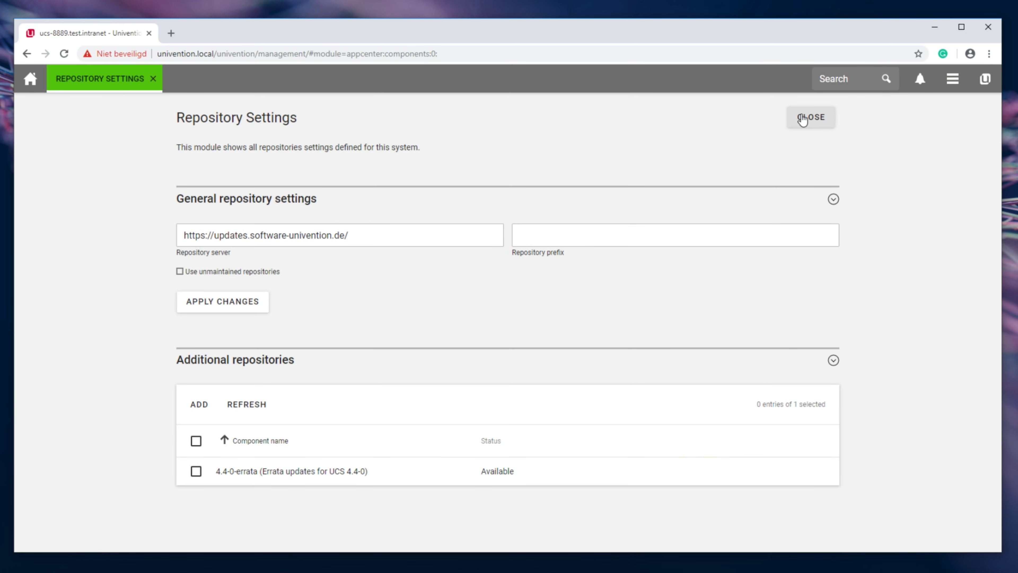
{"action": "left_click", "coordinate": [803, 120]}
{"action": "left_click", "coordinate": [720, 243]}
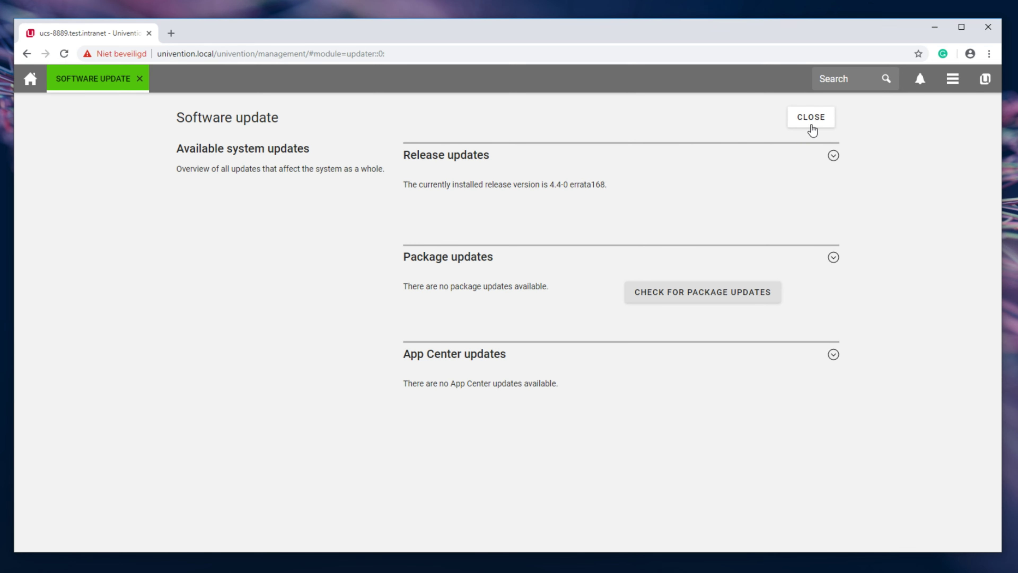
{"action": "left_click", "coordinate": [802, 118]}
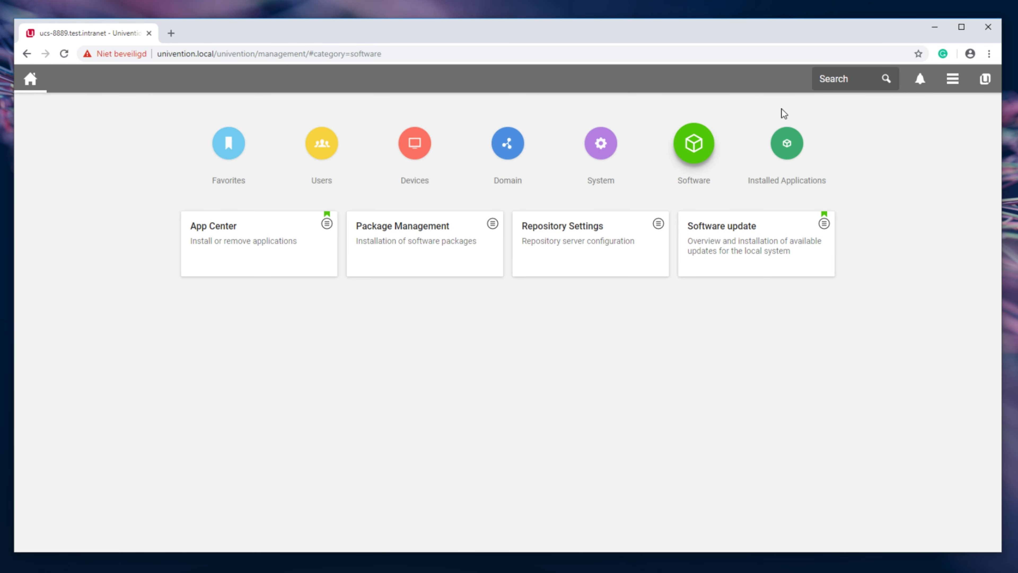
{"action": "left_click", "coordinate": [235, 143]}
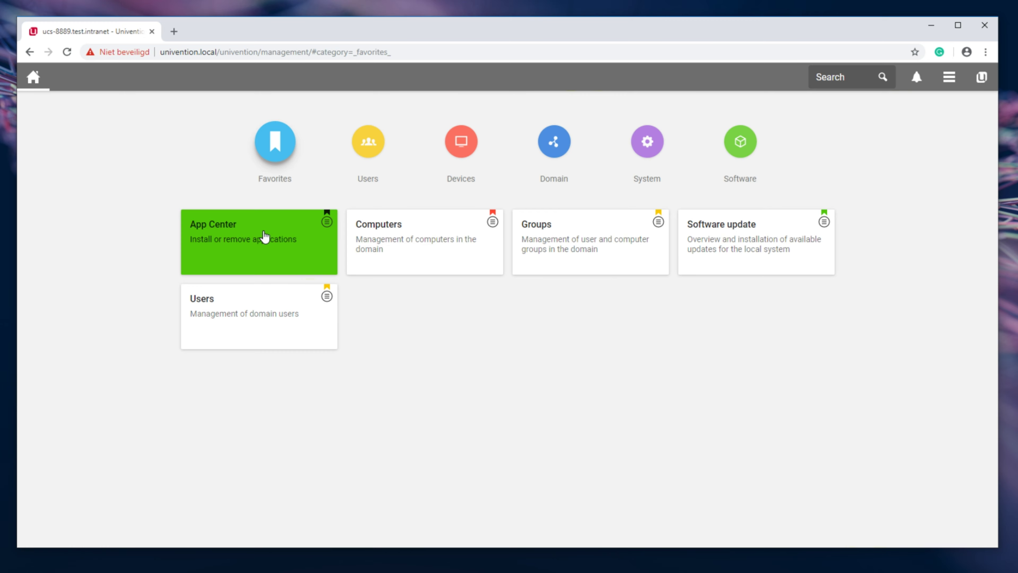
- Open the App Center past its welcome notice and scroll through the app list and back up
{"action": "left_click", "coordinate": [264, 236]}
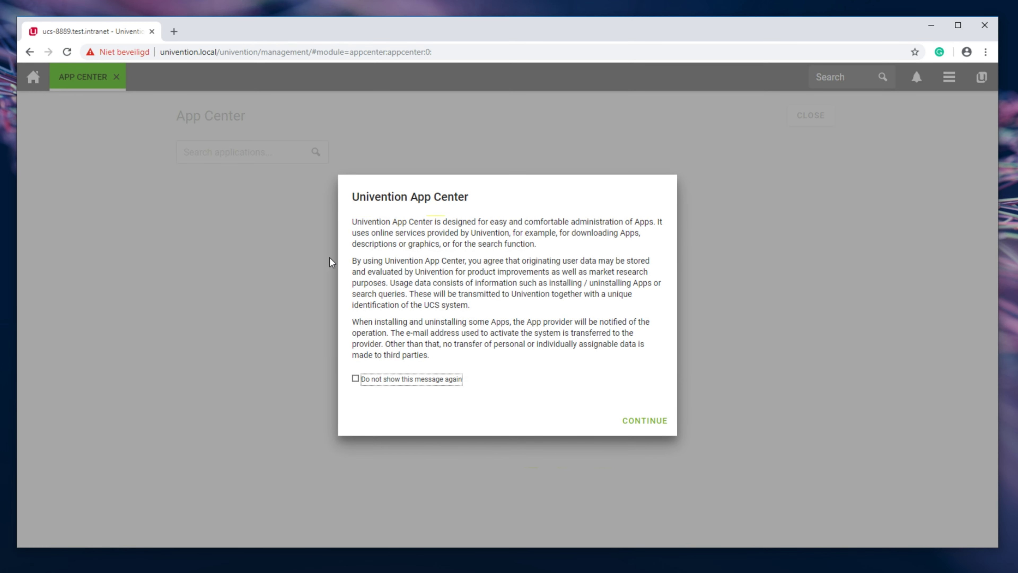
{"action": "left_click", "coordinate": [633, 420]}
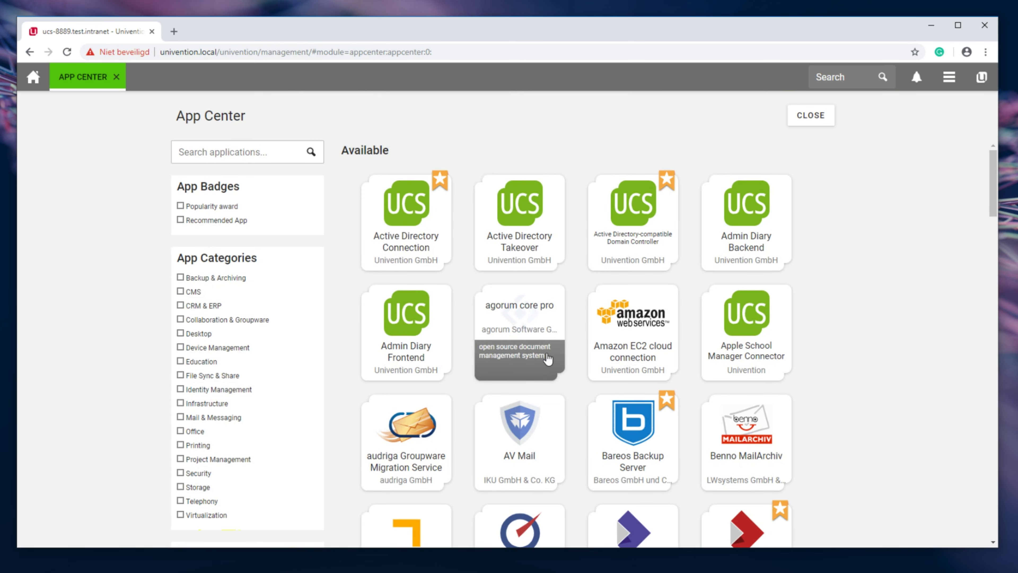
{"action": "left_click", "coordinate": [238, 152]}
{"action": "scroll", "coordinate": [347, 276], "scroll_direction": "down", "scroll_amount": 1}
{"action": "scroll", "coordinate": [348, 276], "scroll_direction": "down", "scroll_amount": 3}
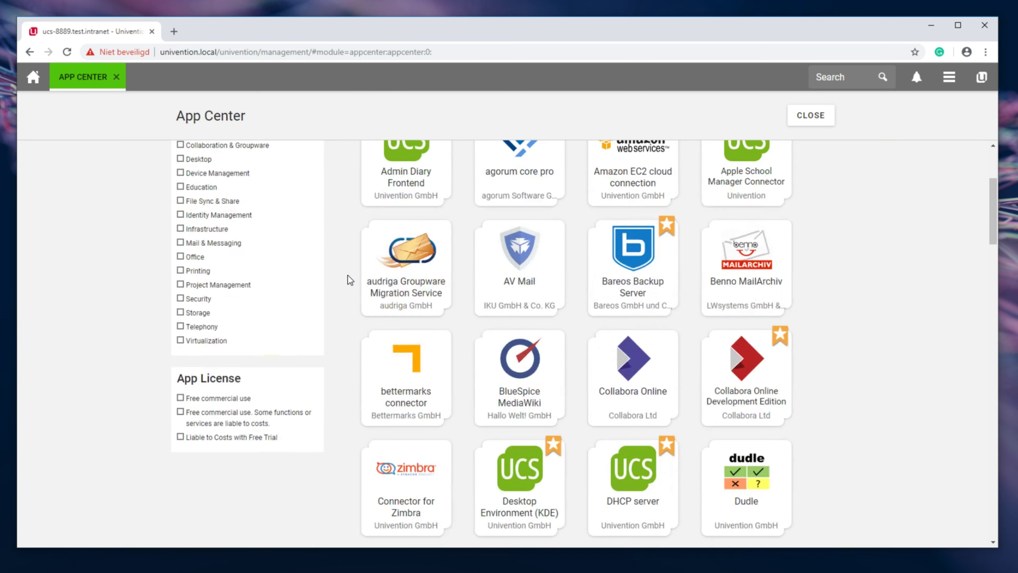
{"action": "scroll", "coordinate": [347, 276], "scroll_direction": "down", "scroll_amount": 4}
{"action": "scroll", "coordinate": [347, 275], "scroll_direction": "down", "scroll_amount": 4}
{"action": "scroll", "coordinate": [348, 276], "scroll_direction": "down", "scroll_amount": 5}
{"action": "scroll", "coordinate": [348, 276], "scroll_direction": "down", "scroll_amount": 5}
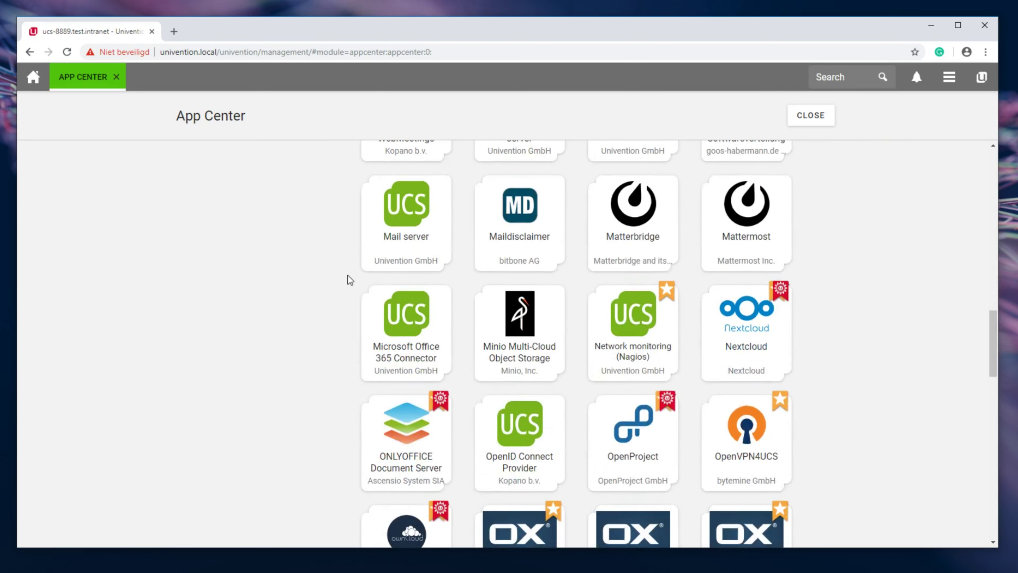
{"action": "scroll", "coordinate": [348, 276], "scroll_direction": "down", "scroll_amount": 4}
{"action": "scroll", "coordinate": [348, 276], "scroll_direction": "down", "scroll_amount": 4}
{"action": "scroll", "coordinate": [347, 275], "scroll_direction": "down", "scroll_amount": 4}
{"action": "scroll", "coordinate": [348, 276], "scroll_direction": "down", "scroll_amount": 5}
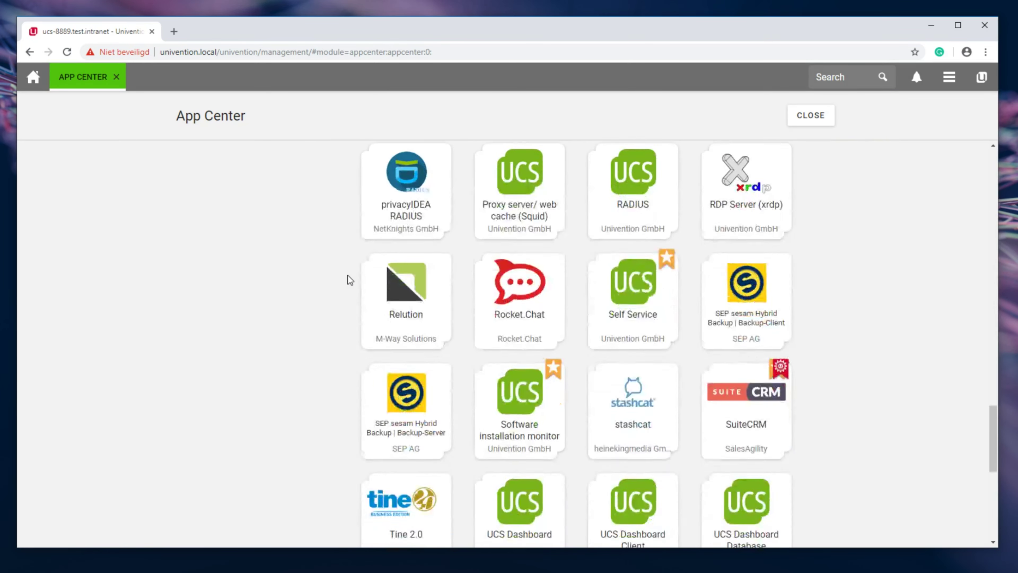
{"action": "scroll", "coordinate": [347, 275], "scroll_direction": "down", "scroll_amount": 5}
{"action": "scroll", "coordinate": [348, 275], "scroll_direction": "down", "scroll_amount": 8}
{"action": "scroll", "coordinate": [348, 276], "scroll_direction": "down", "scroll_amount": 1}
{"action": "scroll", "coordinate": [348, 276], "scroll_direction": "up", "scroll_amount": 15}
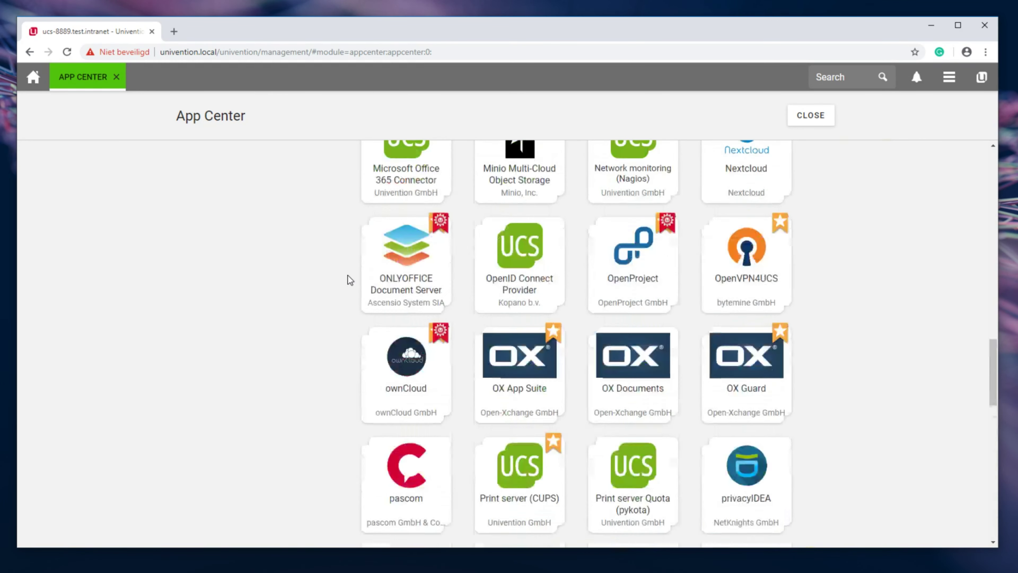
{"action": "scroll", "coordinate": [348, 276], "scroll_direction": "up", "scroll_amount": 15}
{"action": "scroll", "coordinate": [348, 275], "scroll_direction": "up", "scroll_amount": 8}
{"action": "scroll", "coordinate": [348, 275], "scroll_direction": "up", "scroll_amount": 5}
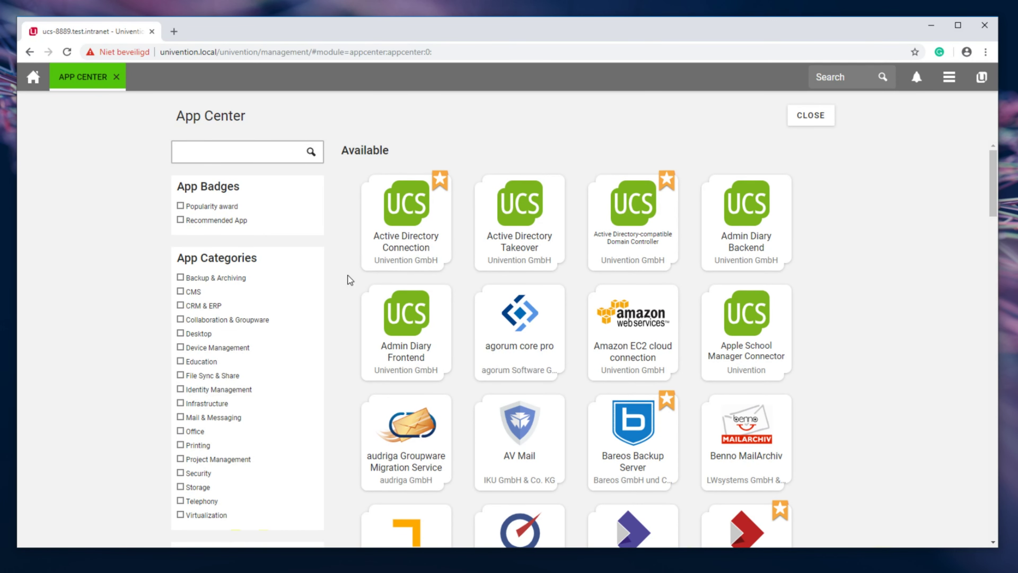
- Search for 'nextcloud', open its app page, start installing and accept the license
{"action": "left_click", "coordinate": [249, 152]}
{"action": "type", "text": "next"}
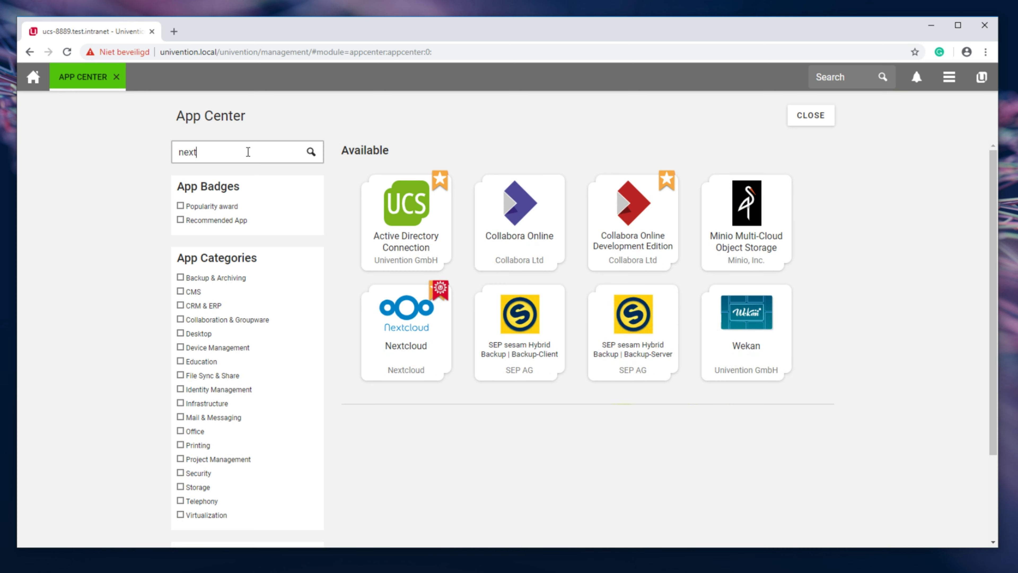
{"action": "type", "text": "cloud"}
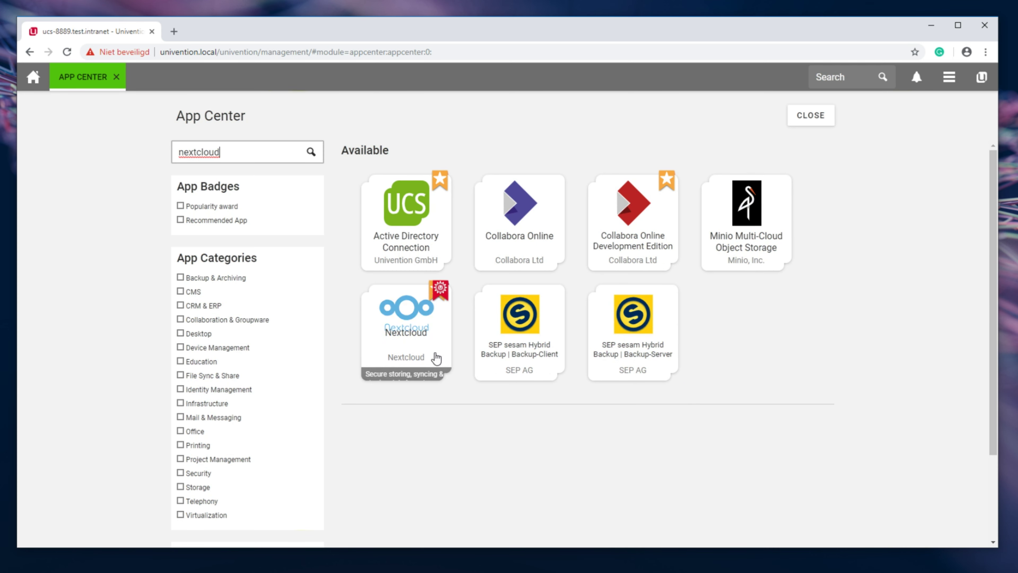
{"action": "left_click", "coordinate": [419, 325]}
{"action": "left_click", "coordinate": [705, 200]}
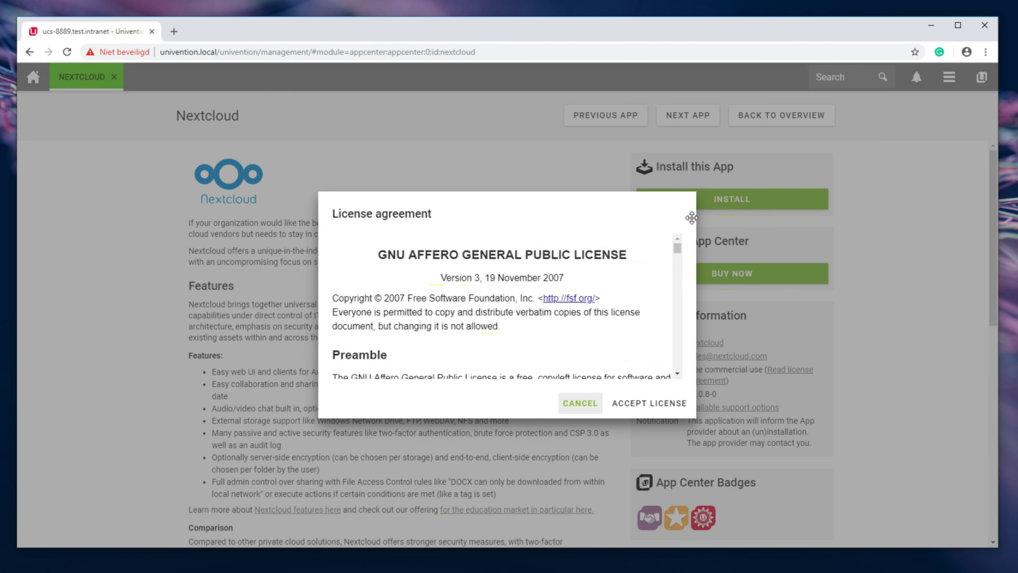
{"action": "left_click_drag", "start_coordinate": [677, 248], "coordinate": [684, 365]}
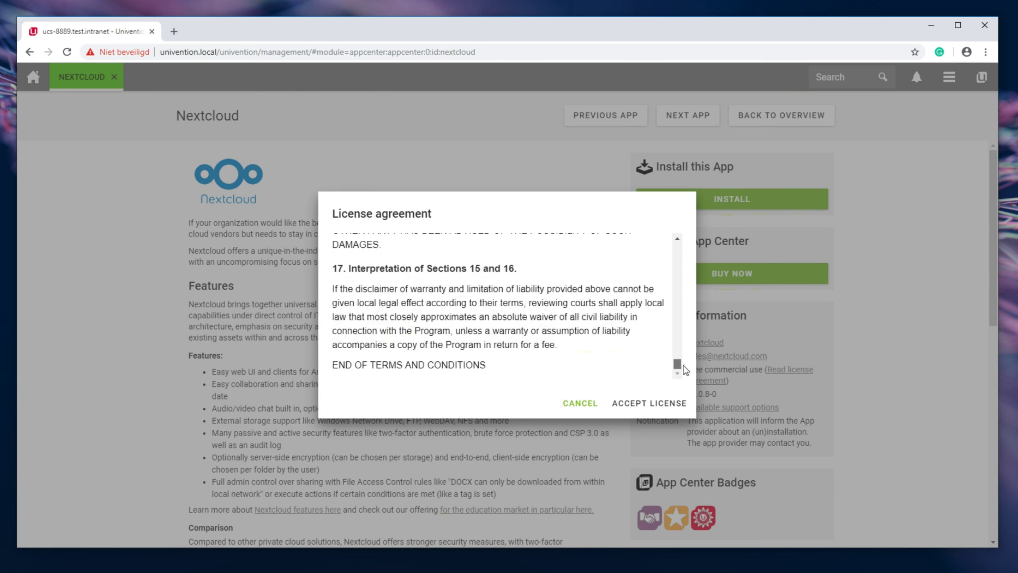
{"action": "left_click", "coordinate": [649, 403]}
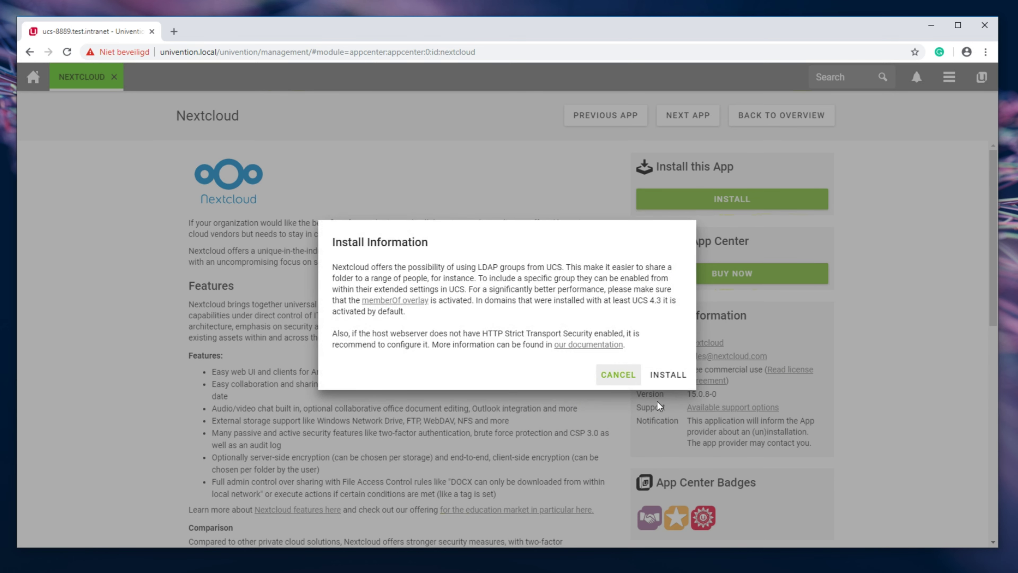
{"action": "left_click", "coordinate": [661, 377]}
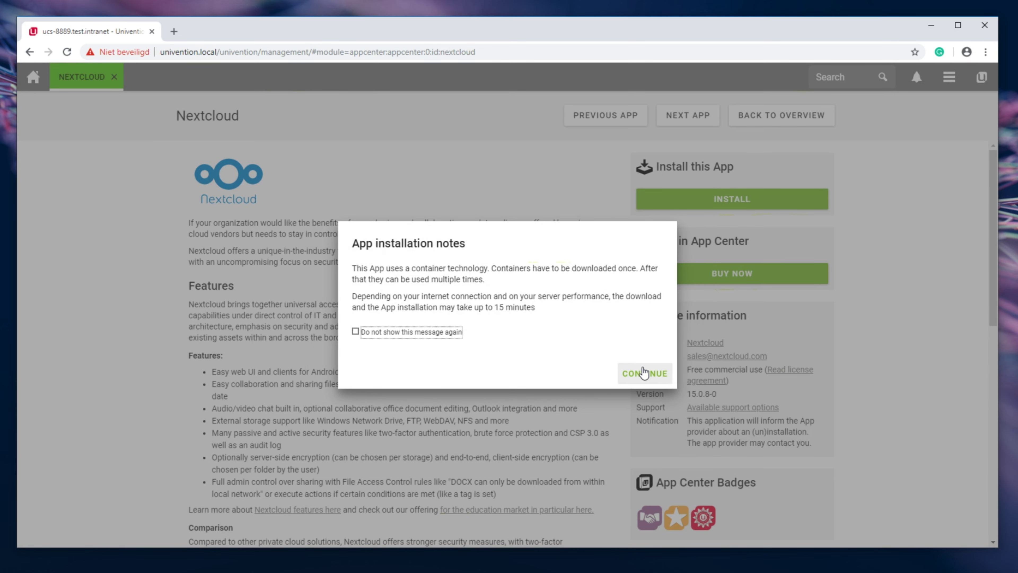
{"action": "left_click", "coordinate": [660, 372]}
- Activate UCS by requesting a license to an e-mail address and uploading ucs.license
{"action": "left_click", "coordinate": [368, 273]}
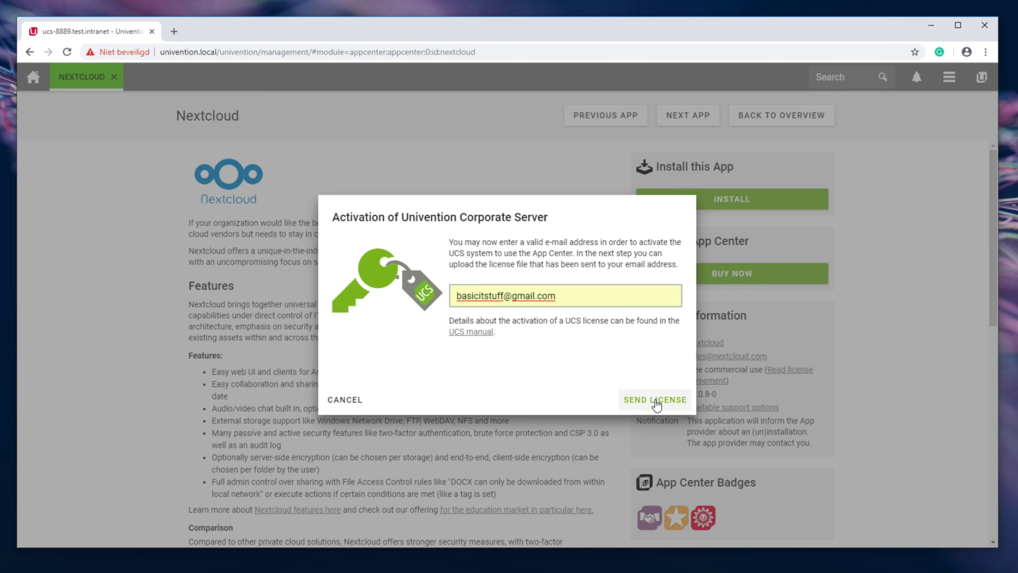
{"action": "left_click", "coordinate": [655, 402]}
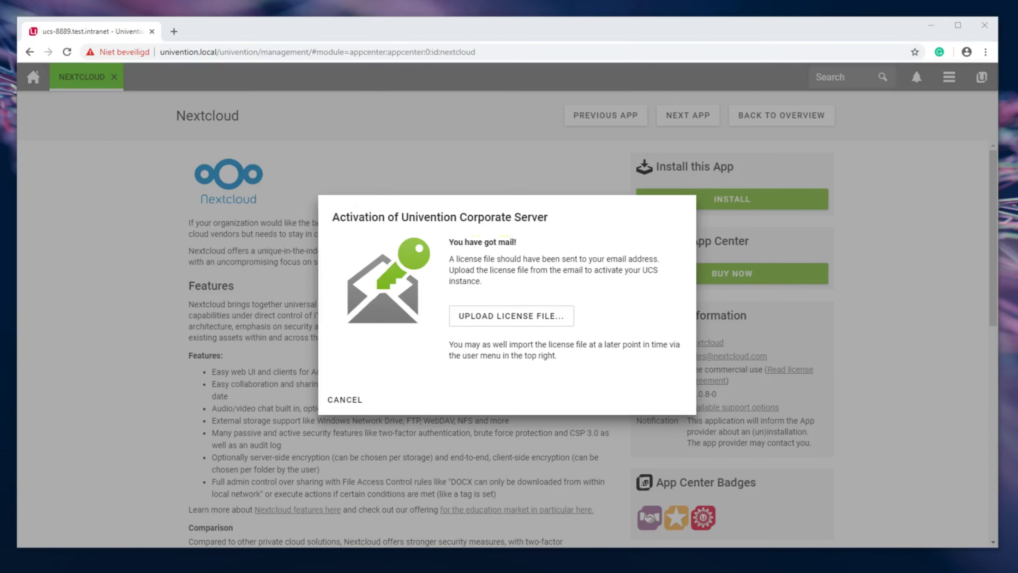
{"action": "left_click", "coordinate": [501, 322]}
{"action": "left_click", "coordinate": [145, 97]}
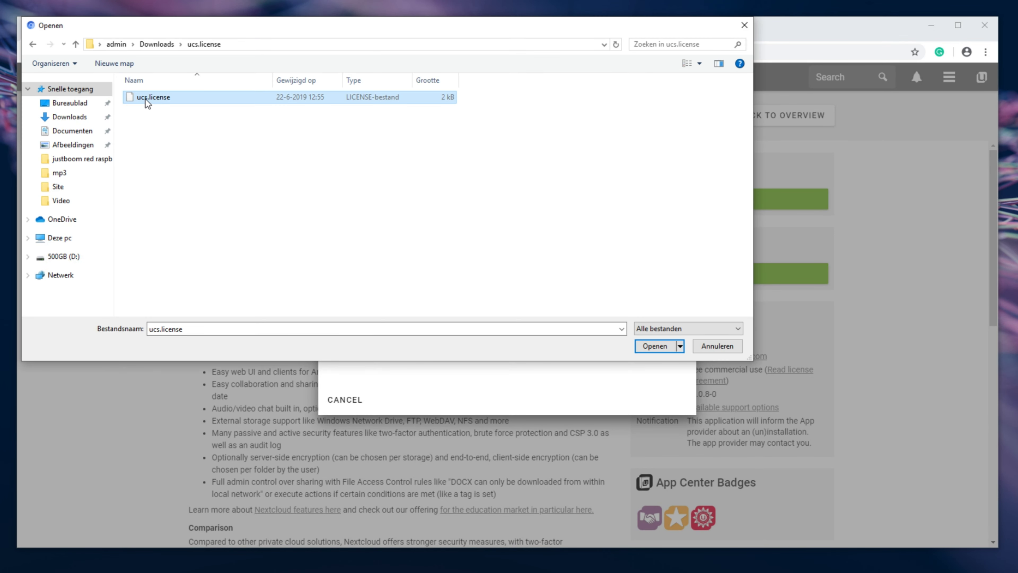
{"action": "left_click", "coordinate": [646, 345]}
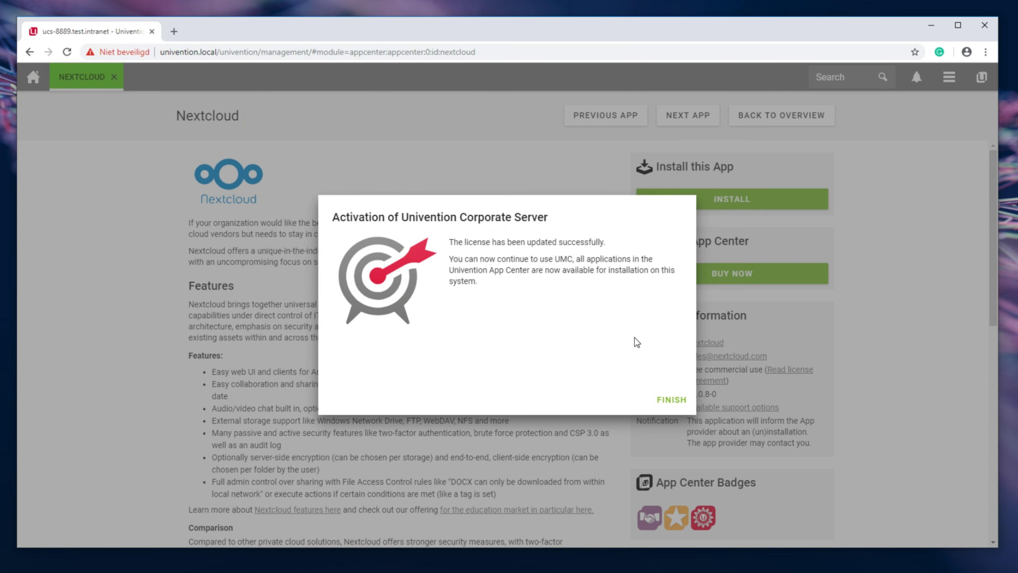
{"action": "left_click", "coordinate": [671, 400]}
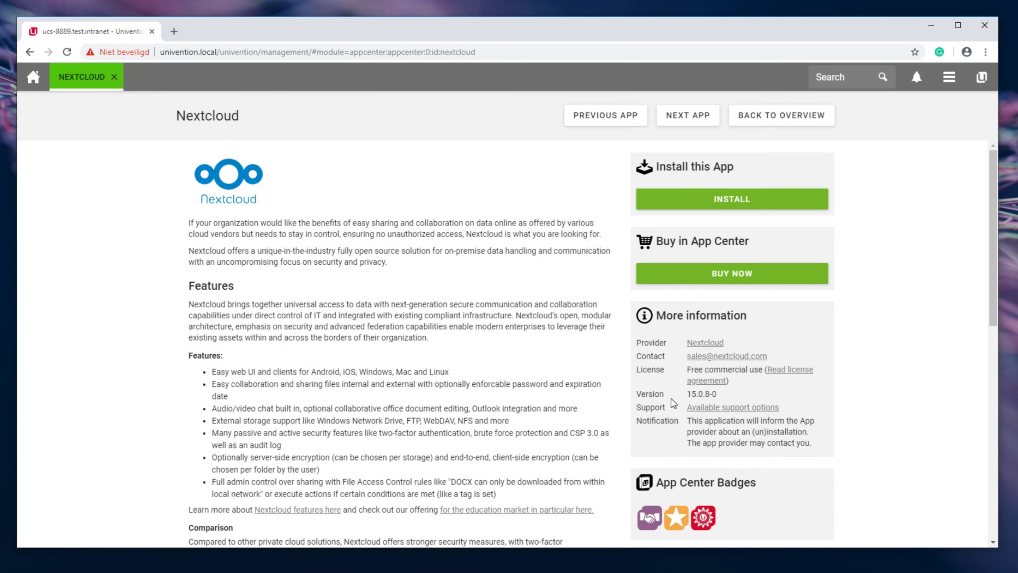
- Install Nextcloud on this host, accepting its license and acknowledging the installation notes
{"action": "left_click", "coordinate": [709, 209]}
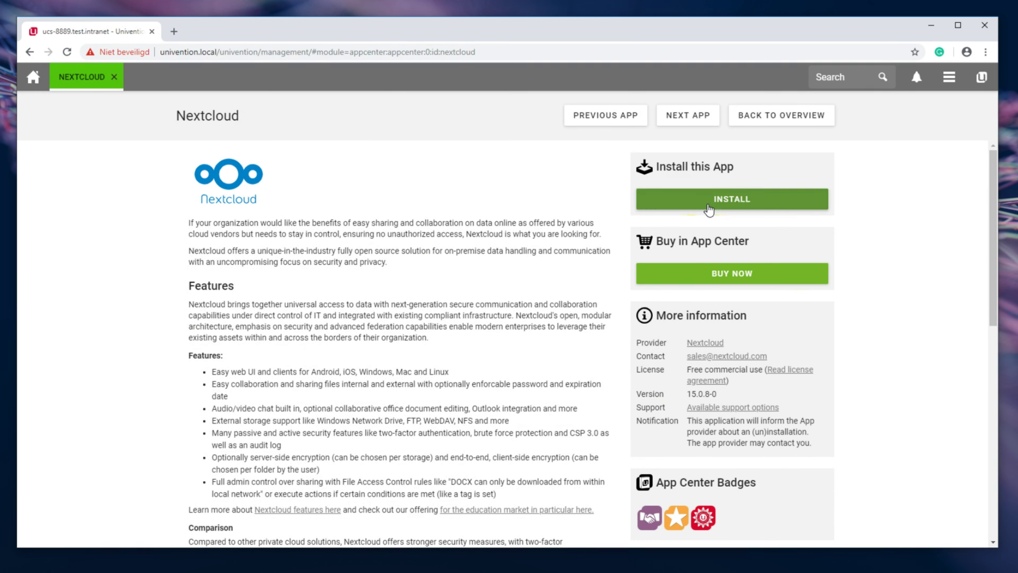
{"action": "left_click_drag", "start_coordinate": [677, 251], "coordinate": [677, 375]}
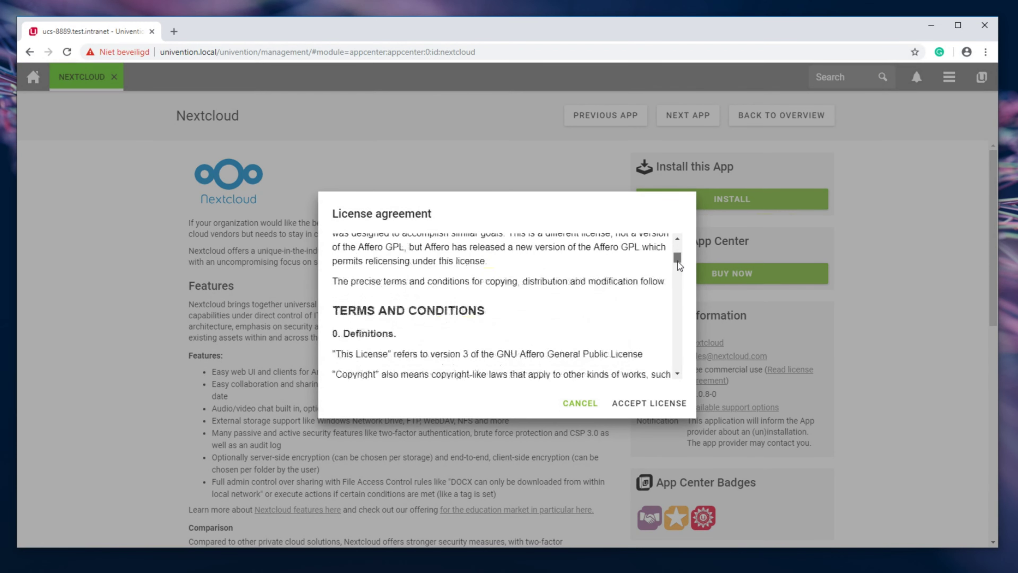
{"action": "left_click", "coordinate": [661, 403]}
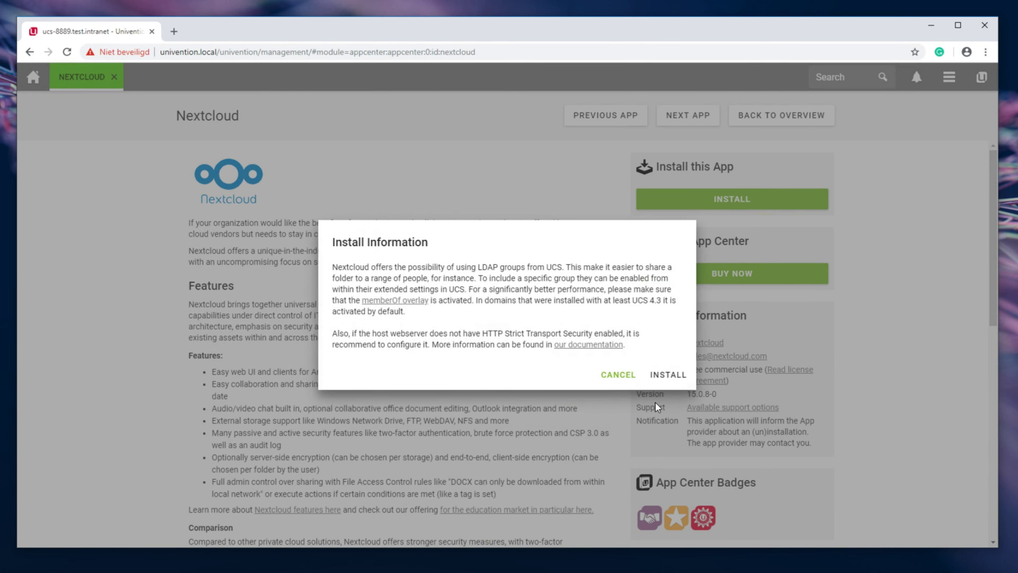
{"action": "left_click", "coordinate": [667, 375]}
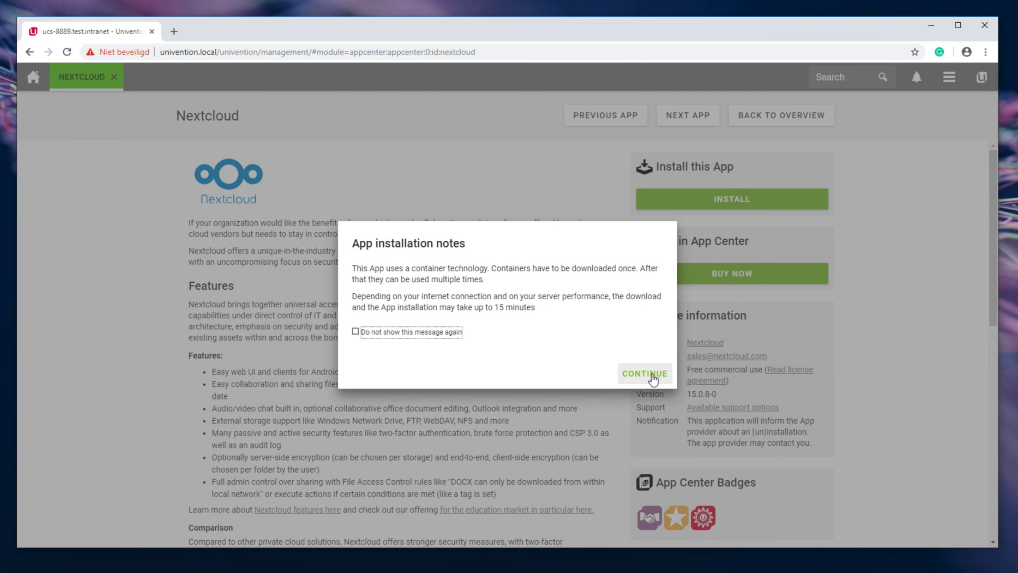
{"action": "left_click", "coordinate": [651, 374]}
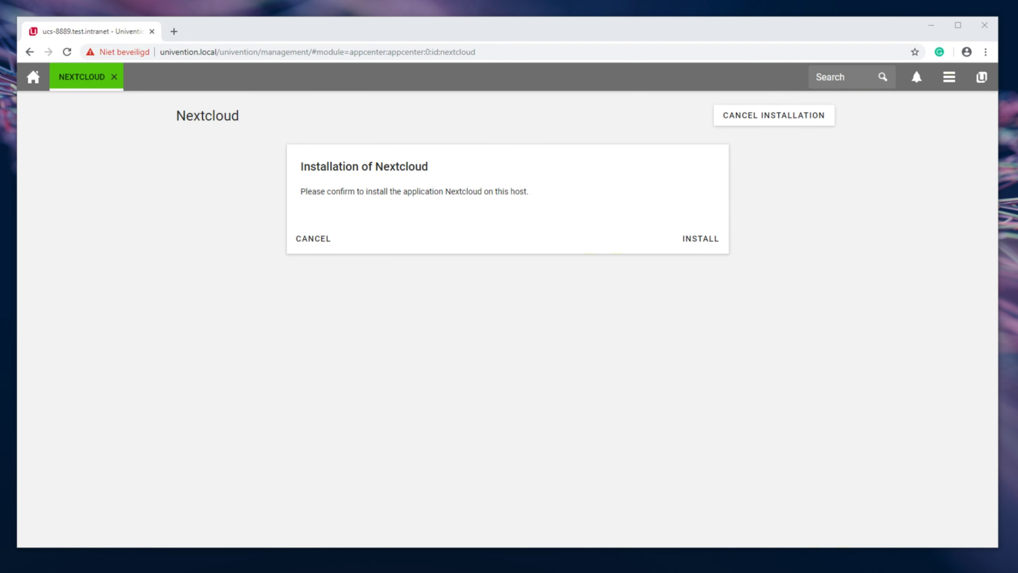
{"action": "left_click", "coordinate": [704, 243]}
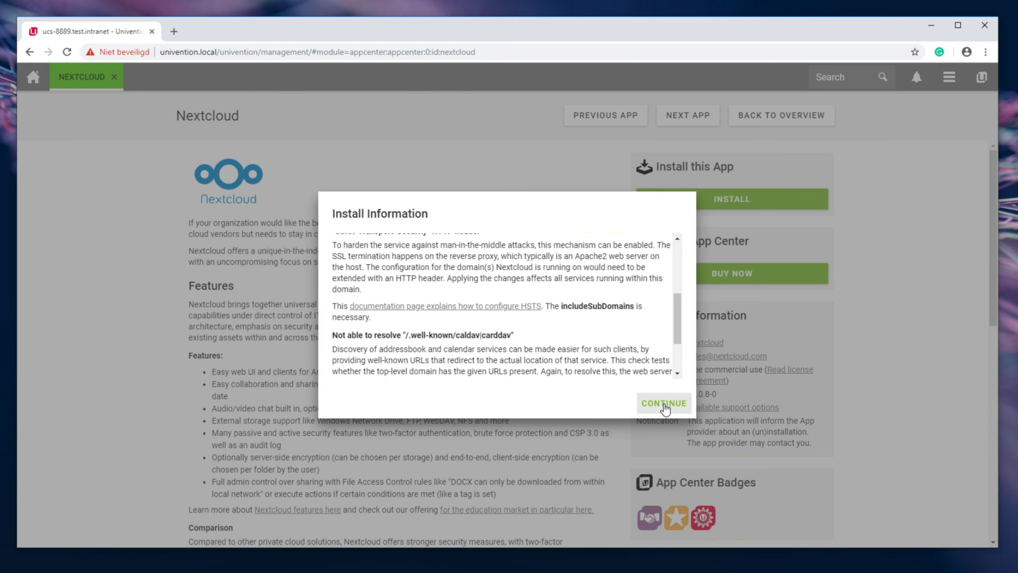
{"action": "left_click", "coordinate": [662, 402]}
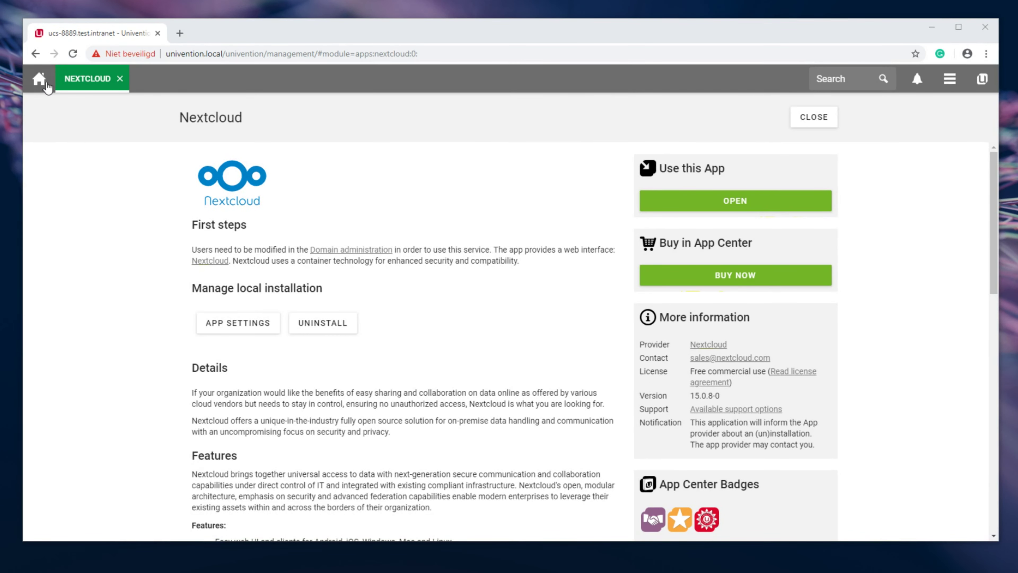
{"action": "left_click", "coordinate": [40, 80]}
- In the Users module, start a new user with first name, last name and username 'test'
{"action": "left_click", "coordinate": [325, 145]}
{"action": "left_click", "coordinate": [769, 260]}
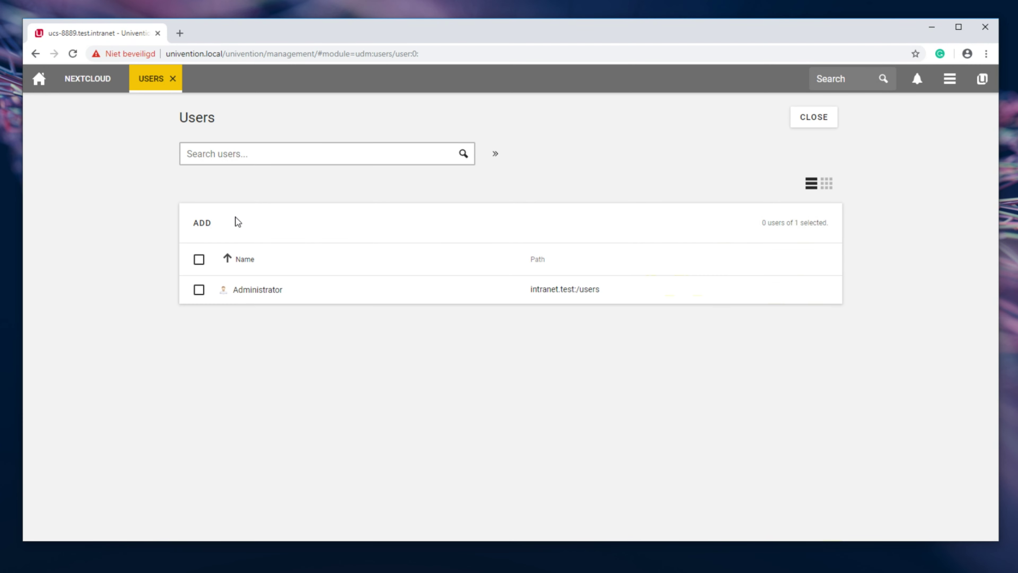
{"action": "left_click", "coordinate": [198, 224]}
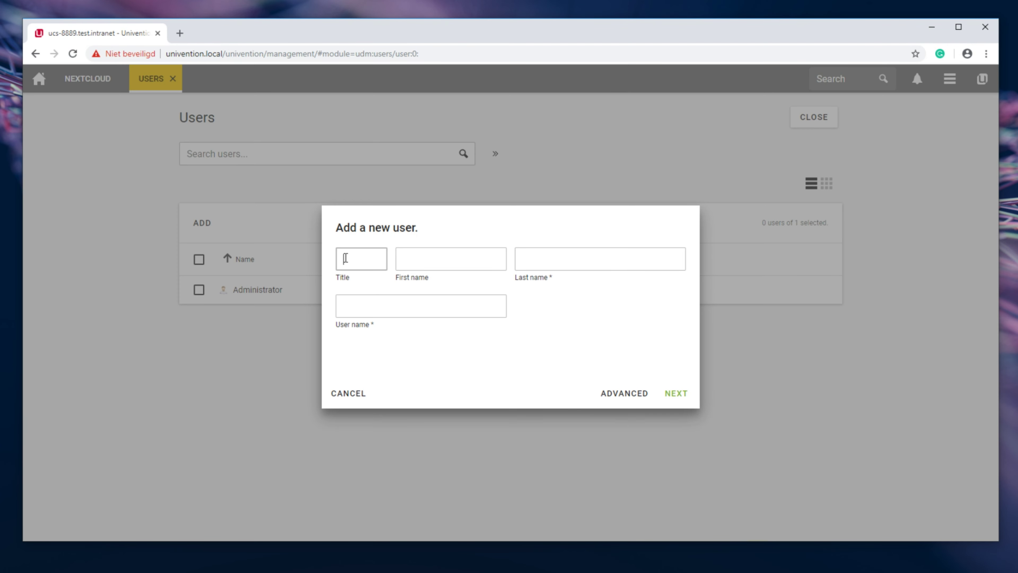
{"action": "key", "text": "Tab"}
{"action": "type", "text": "test"}
{"action": "key", "text": "Tab"}
{"action": "type", "text": "test"}
{"action": "key", "text": "Tab"}
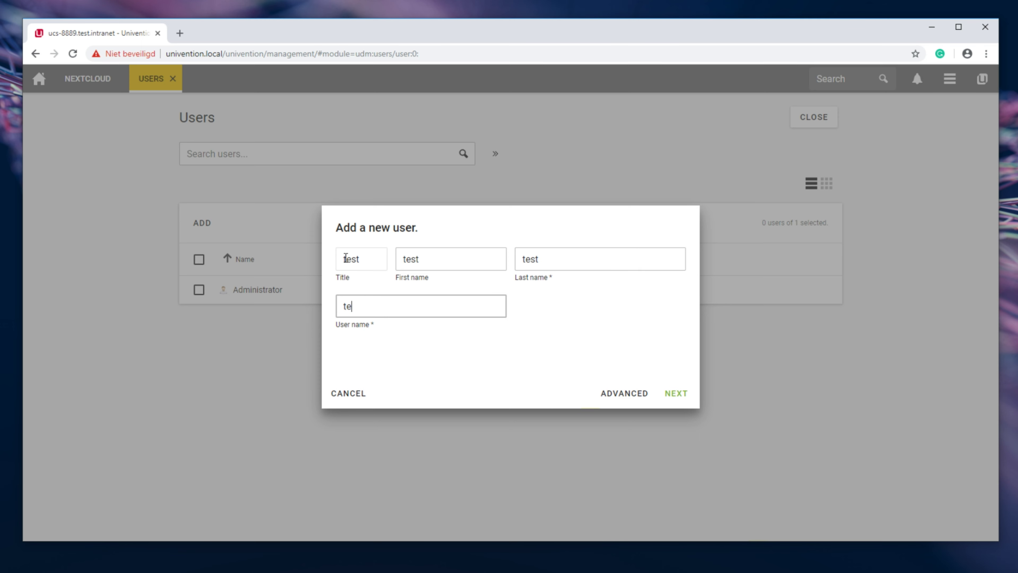
{"action": "type", "text": "test"}
- Enter the account password and create the user 'test'
{"action": "left_click", "coordinate": [676, 397]}
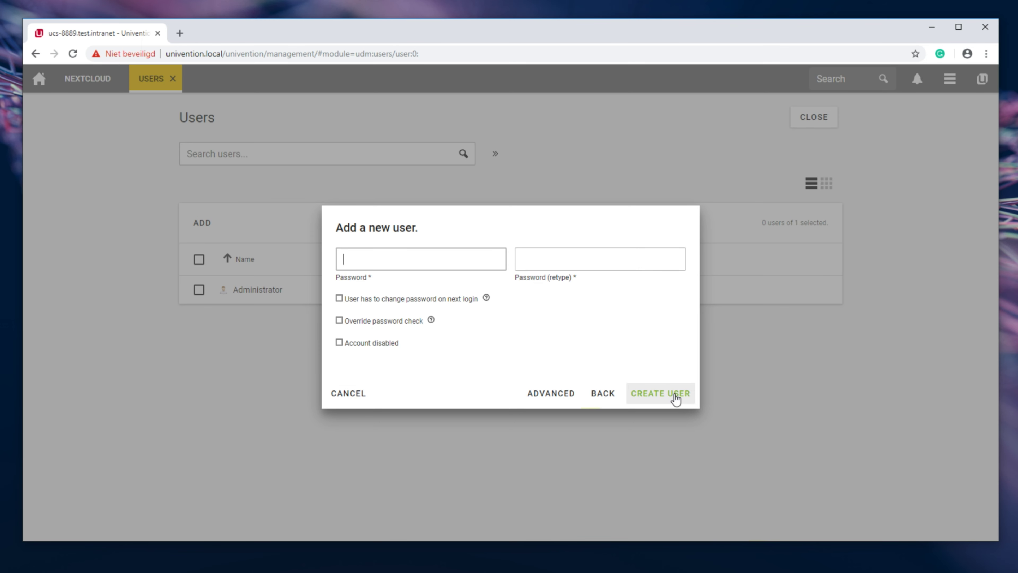
{"action": "key", "text": "Tab"}
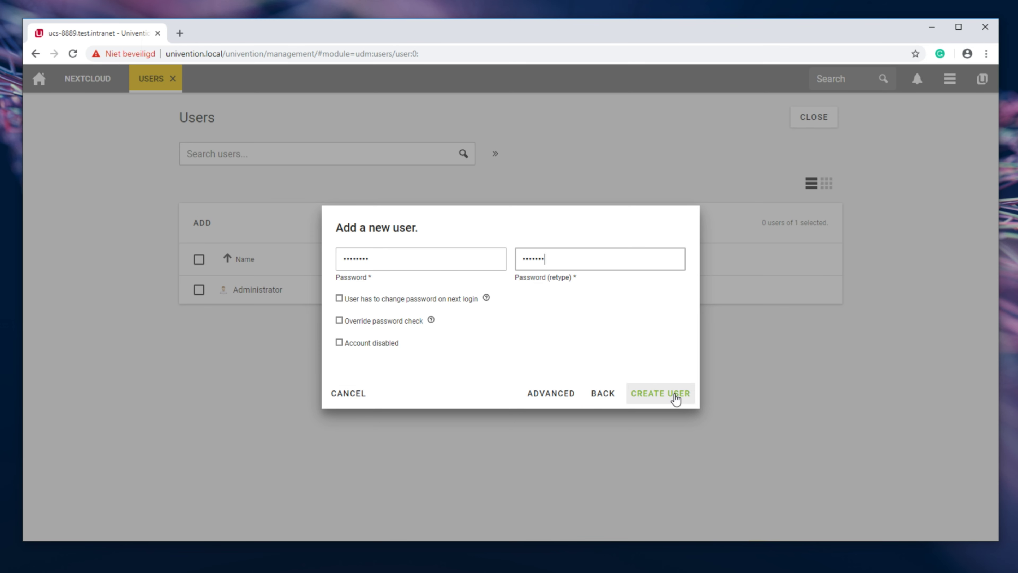
{"action": "left_click", "coordinate": [676, 397]}
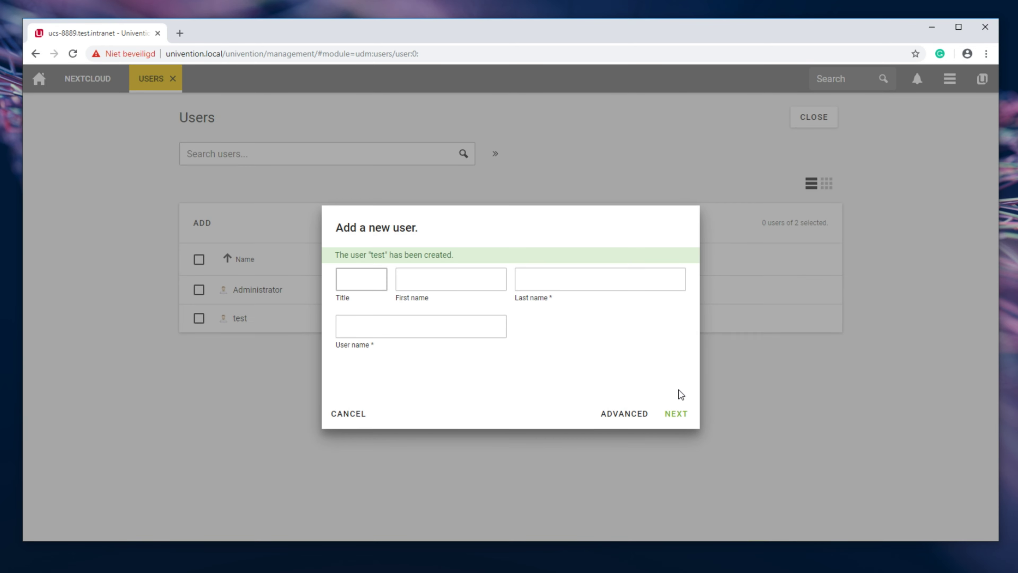
{"action": "left_click", "coordinate": [348, 413]}
- Review the user's Groups, Account, Contact and Apps tabs and its 12 GB Nextcloud quota
{"action": "left_click", "coordinate": [240, 318]}
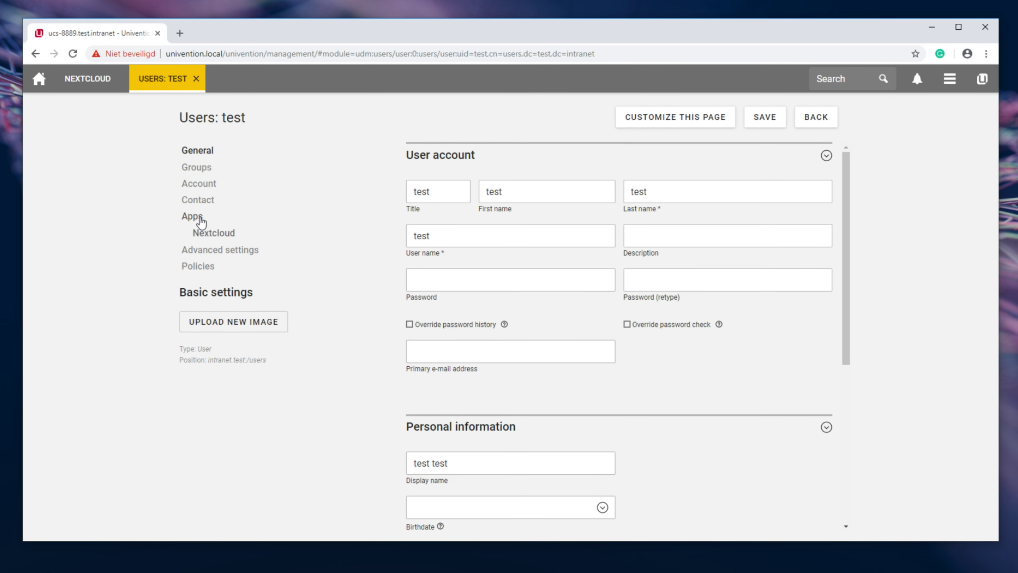
{"action": "left_click", "coordinate": [197, 166]}
{"action": "left_click", "coordinate": [210, 185]}
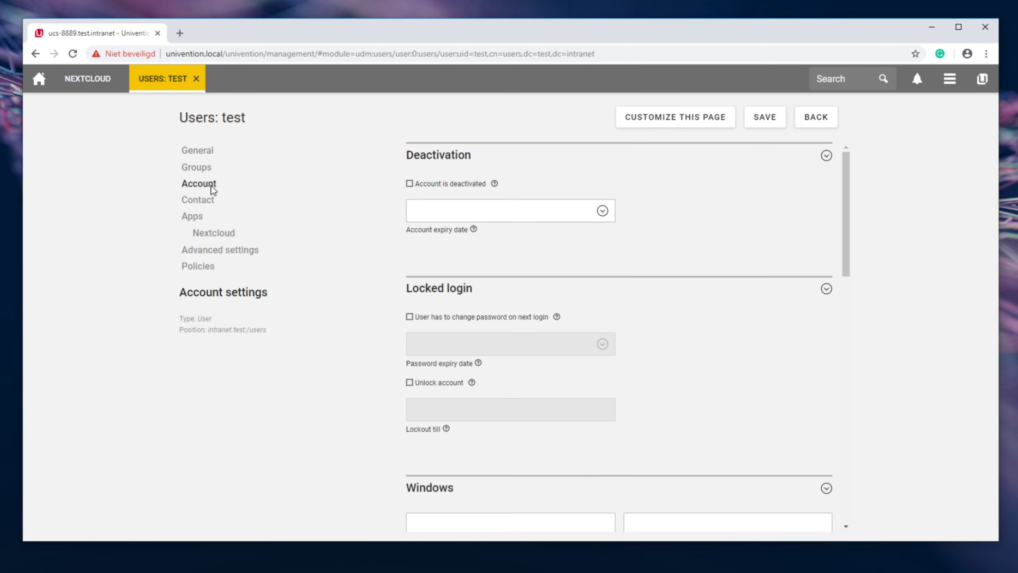
{"action": "left_click", "coordinate": [208, 200]}
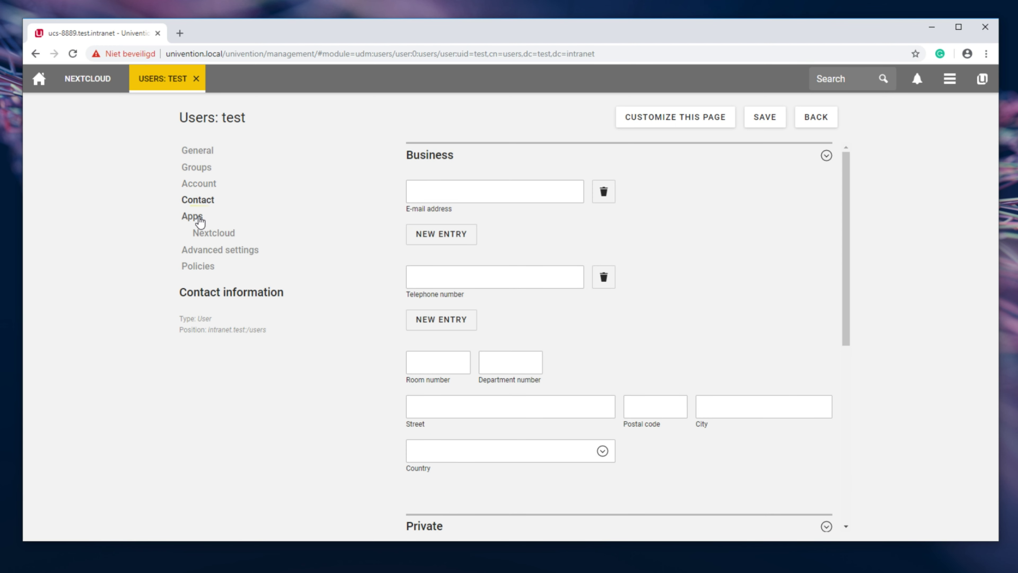
{"action": "left_click", "coordinate": [200, 219]}
{"action": "left_click", "coordinate": [212, 233]}
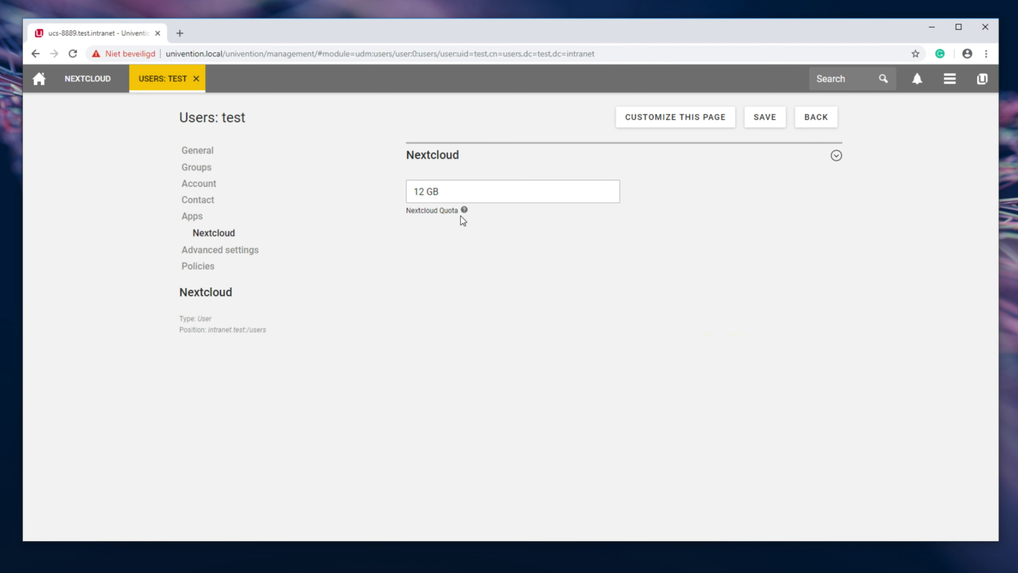
- Review the user's Advanced settings, expanding the mail and UMC preferences sections
{"action": "left_click", "coordinate": [223, 252]}
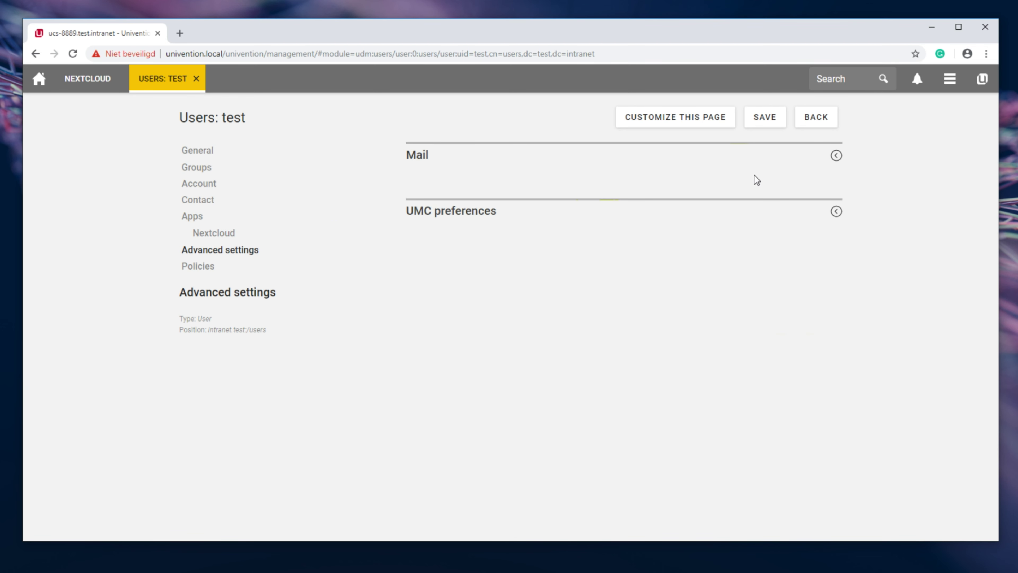
{"action": "left_click", "coordinate": [837, 155]}
{"action": "scroll", "coordinate": [770, 219], "scroll_direction": "down", "scroll_amount": 3}
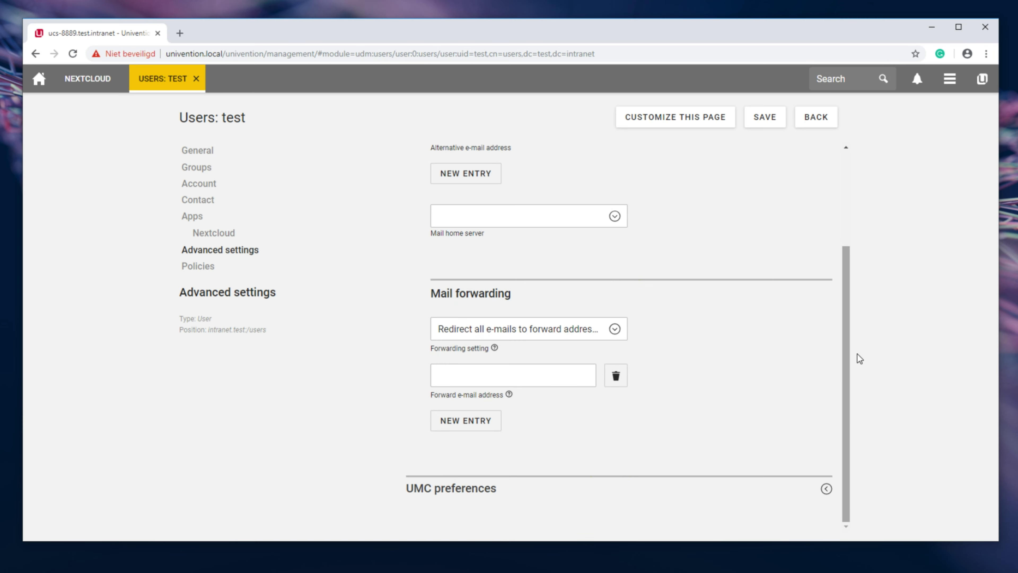
{"action": "left_click", "coordinate": [826, 489]}
{"action": "scroll", "coordinate": [750, 391], "scroll_direction": "down", "scroll_amount": 3}
- Review the inherited desktop, password and UMC policies, then save the user
{"action": "left_click", "coordinate": [201, 267]}
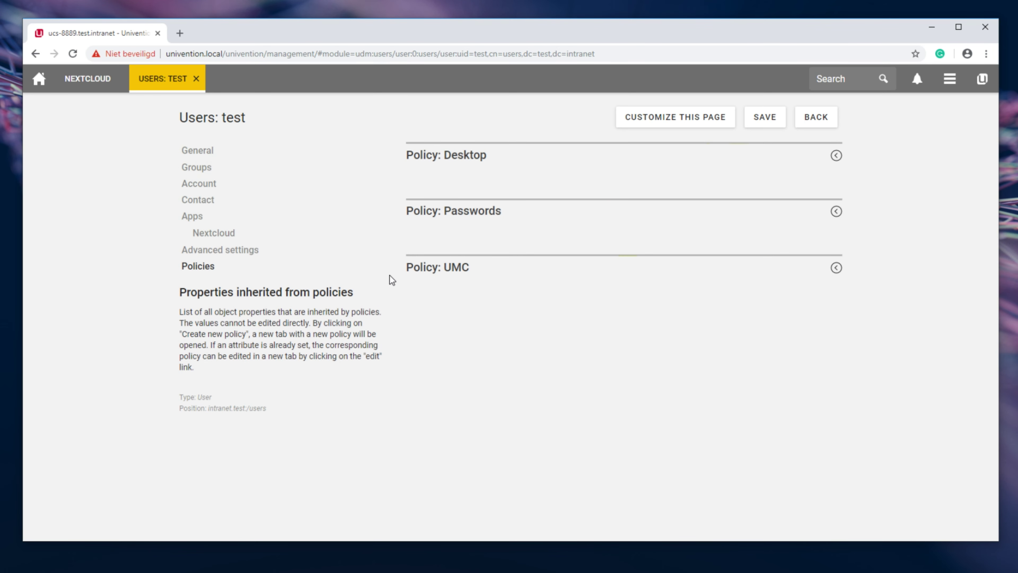
{"action": "left_click", "coordinate": [837, 155]}
{"action": "scroll", "coordinate": [798, 184], "scroll_direction": "down", "scroll_amount": 2}
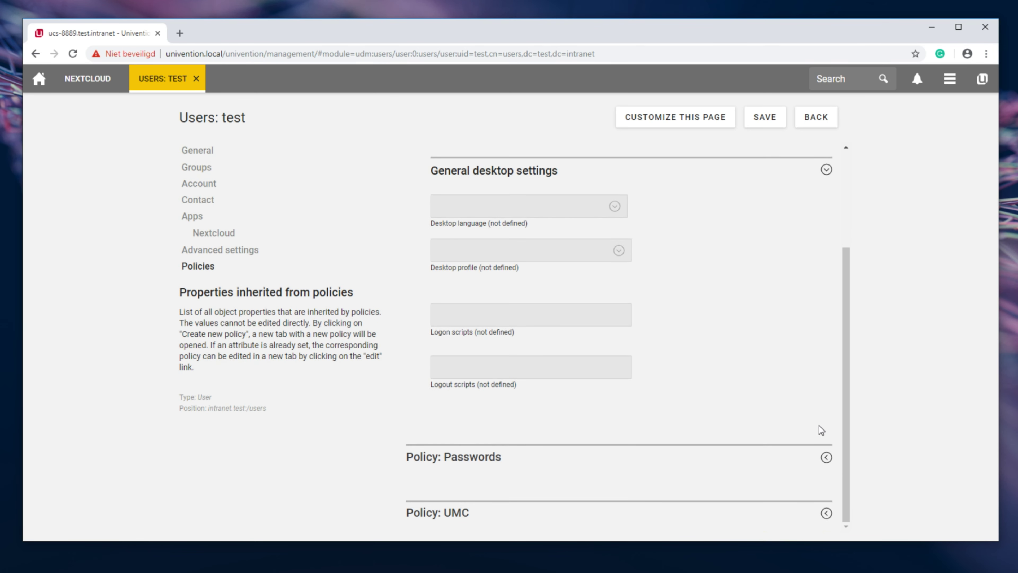
{"action": "left_click", "coordinate": [827, 457]}
{"action": "scroll", "coordinate": [790, 401], "scroll_direction": "down", "scroll_amount": 5}
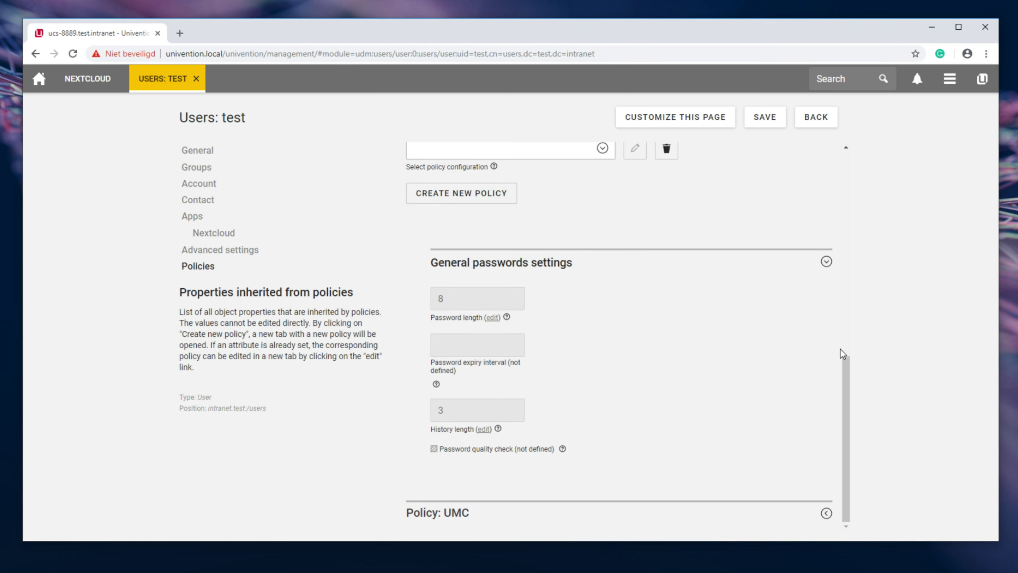
{"action": "left_click", "coordinate": [827, 513]}
{"action": "scroll", "coordinate": [773, 413], "scroll_direction": "down", "scroll_amount": 5}
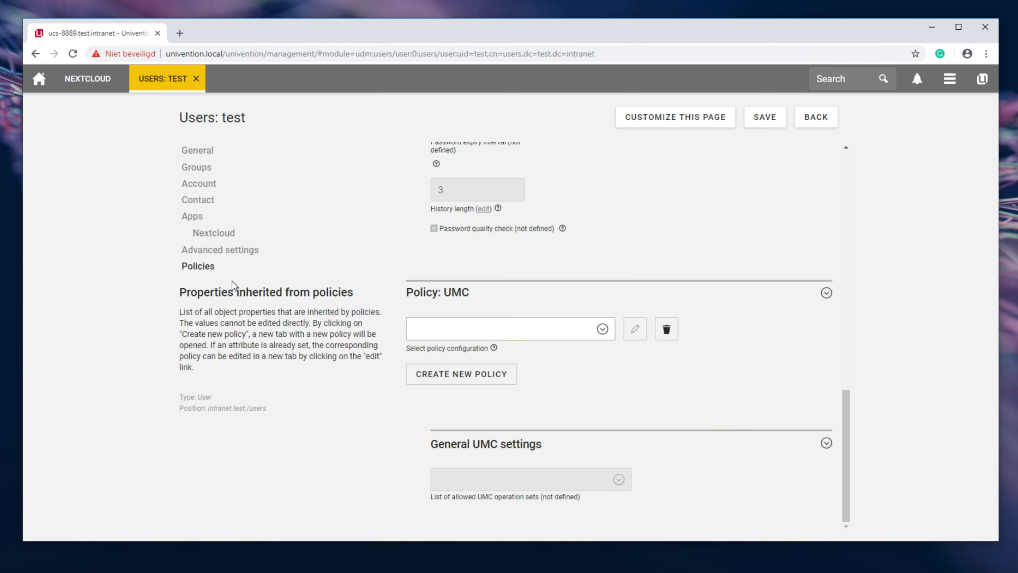
{"action": "left_click", "coordinate": [766, 117]}
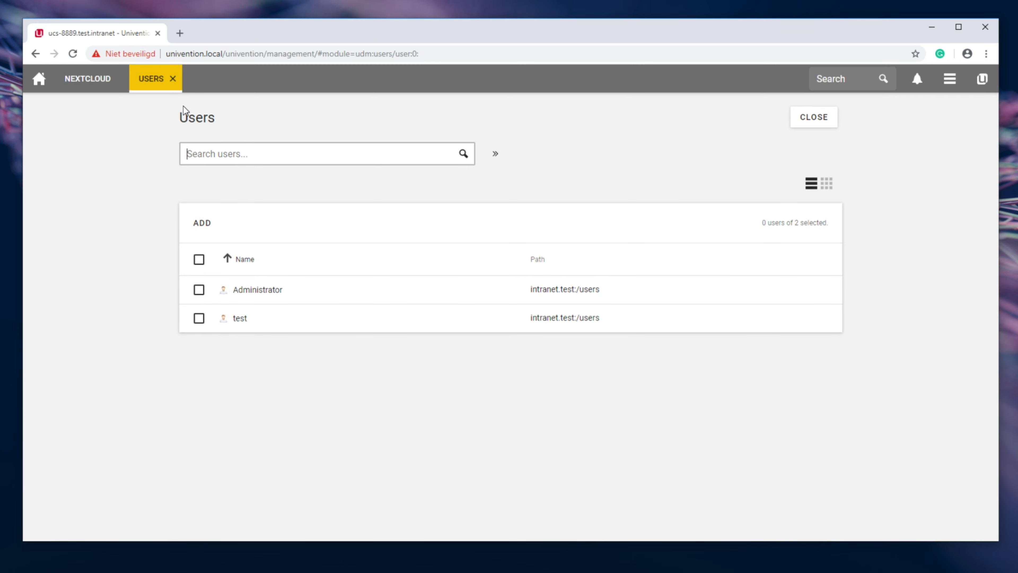
- Close the Users module and enlarge the browser window to fill the screen
{"action": "left_click", "coordinate": [173, 79]}
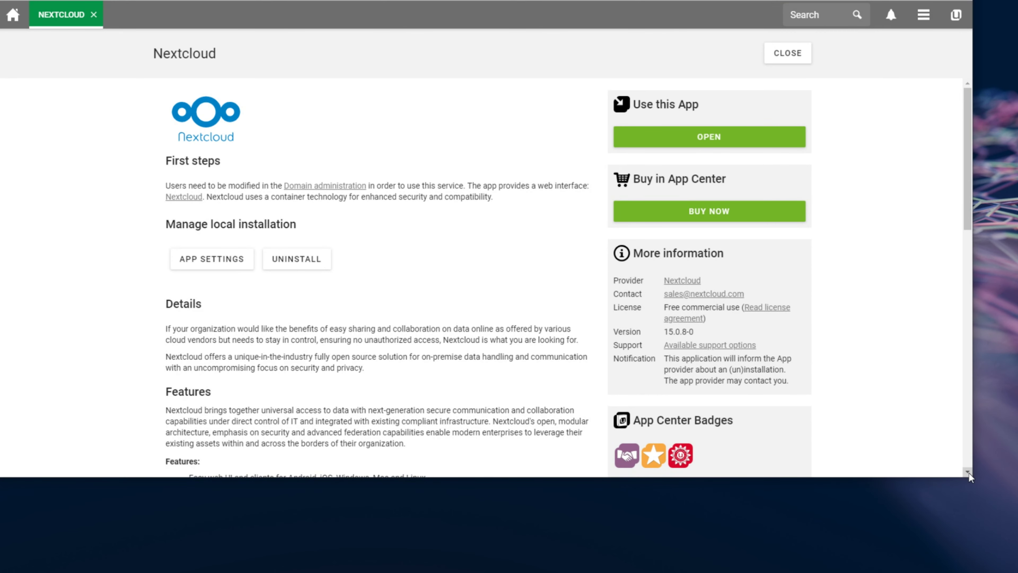
{"action": "left_click_drag", "start_coordinate": [973, 479], "coordinate": [1016, 570]}
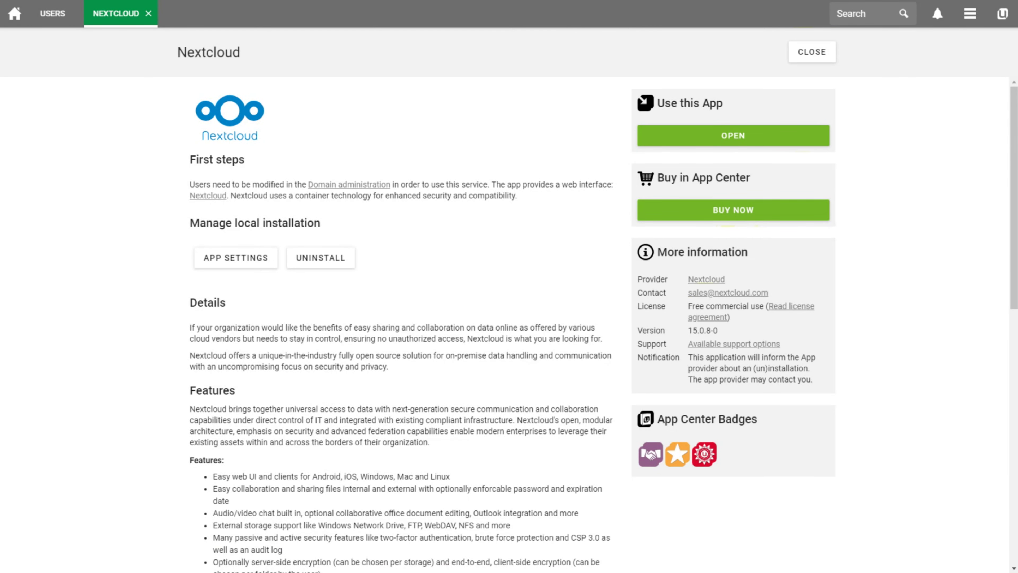
- Open the Nextcloud web interface and sign in as the new user 'test'
{"action": "left_click", "coordinate": [732, 139]}
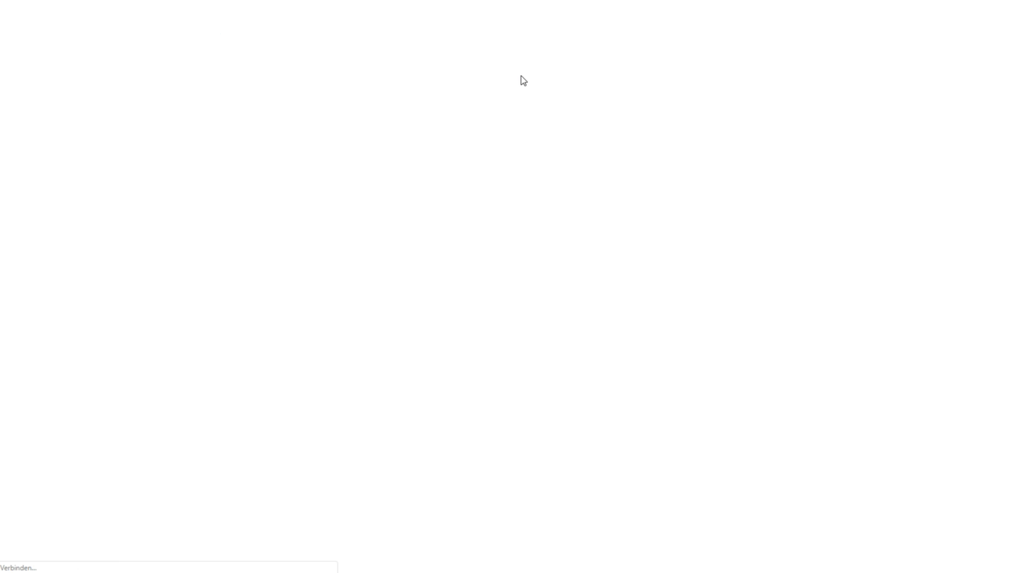
{"action": "key", "text": "Tab"}
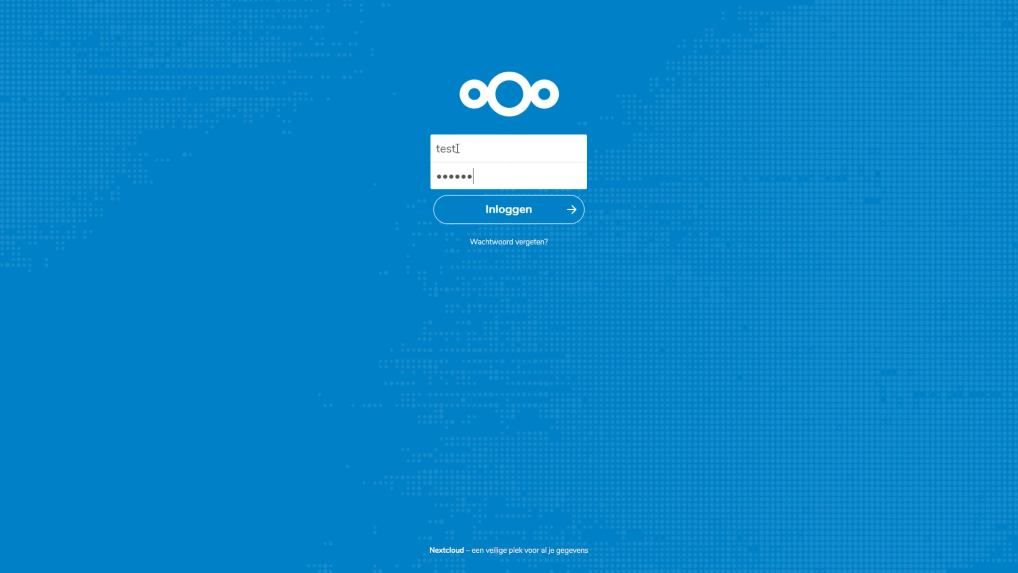
{"action": "key", "text": "Return"}
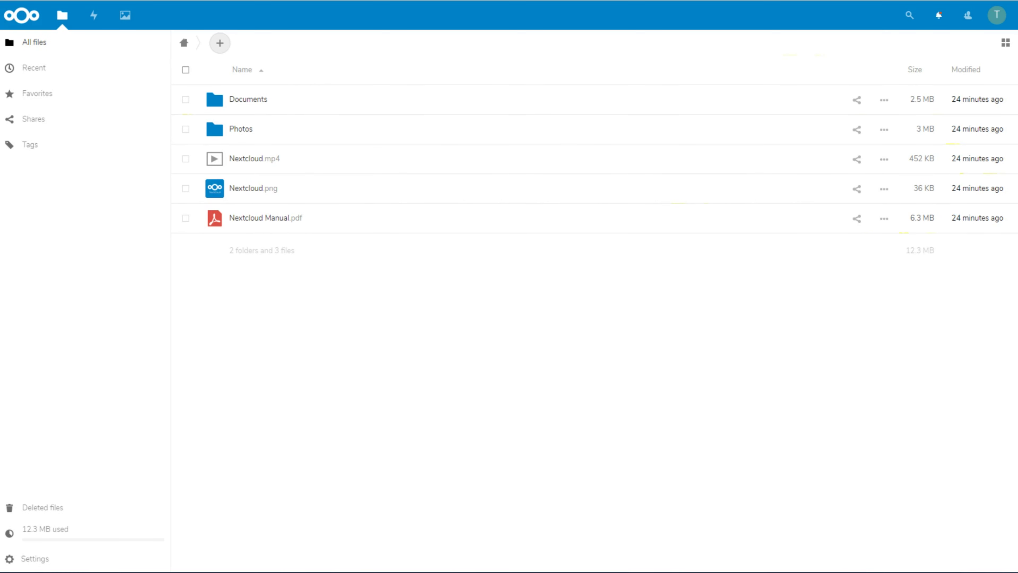
- Upload Univention Corporate Server.pdf into the Documents folder
{"action": "left_click", "coordinate": [247, 100]}
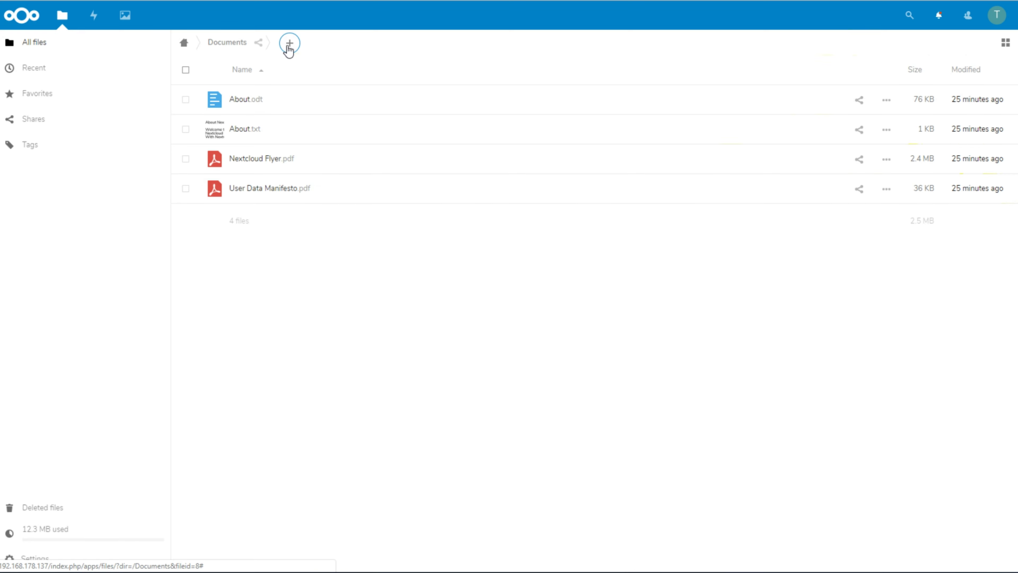
{"action": "left_click", "coordinate": [289, 45]}
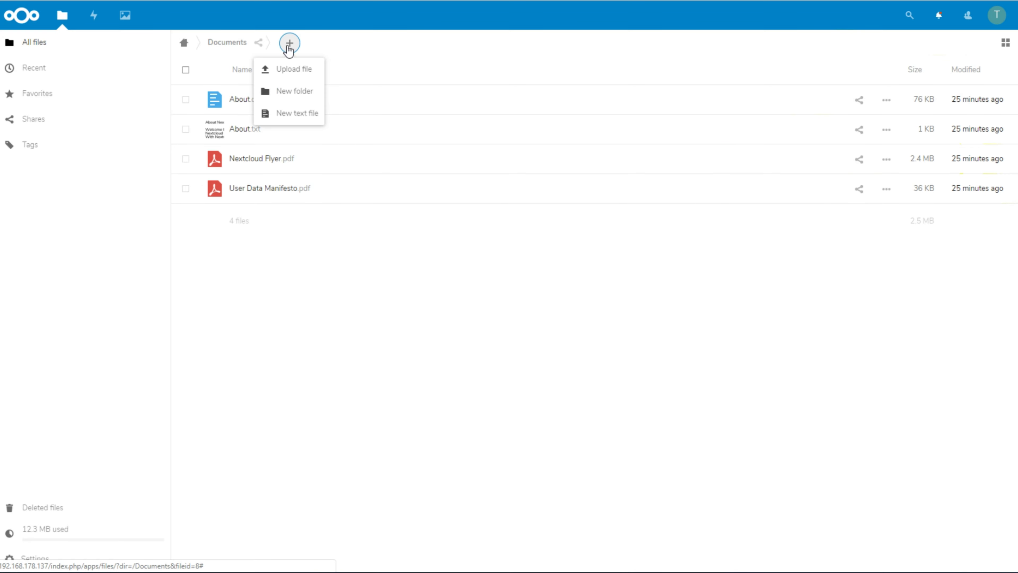
{"action": "left_click", "coordinate": [287, 72]}
{"action": "left_click", "coordinate": [200, 49]}
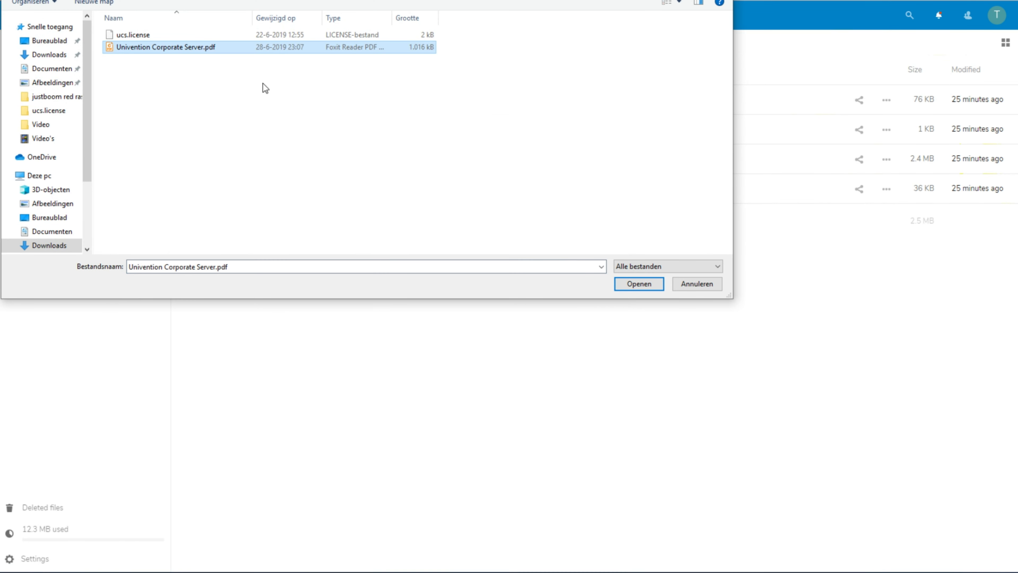
{"action": "left_click", "coordinate": [631, 285]}
{"action": "left_click", "coordinate": [629, 285]}
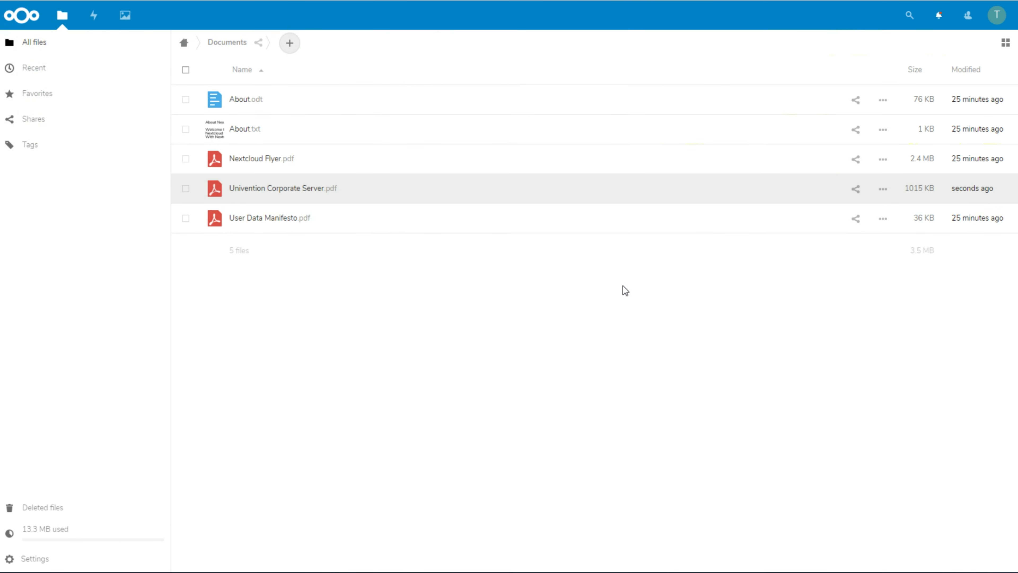
- Preview the uploaded PDF, scrolling through its pages, then return to All files
{"action": "left_click", "coordinate": [313, 192]}
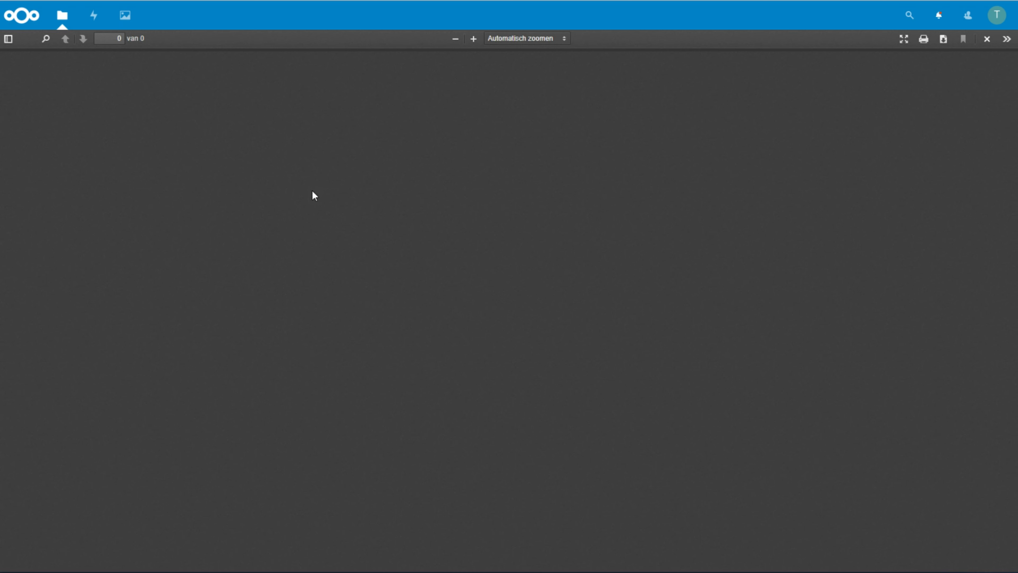
{"action": "scroll", "coordinate": [597, 219], "scroll_direction": "down", "scroll_amount": 2}
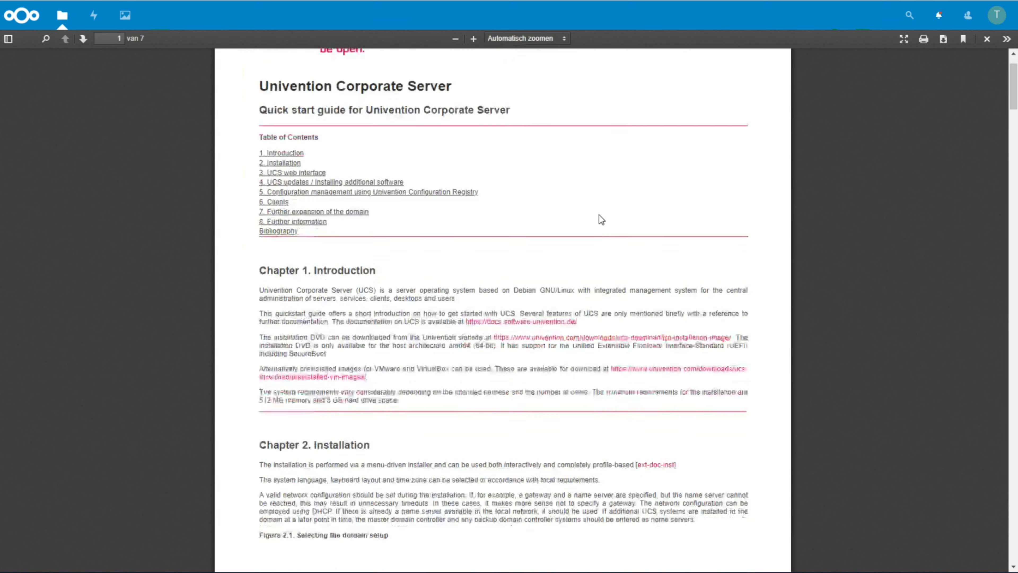
{"action": "scroll", "coordinate": [599, 215], "scroll_direction": "down", "scroll_amount": 8}
{"action": "scroll", "coordinate": [594, 215], "scroll_direction": "down", "scroll_amount": 15}
{"action": "scroll", "coordinate": [587, 218], "scroll_direction": "down", "scroll_amount": 6}
{"action": "scroll", "coordinate": [583, 213], "scroll_direction": "down", "scroll_amount": 6}
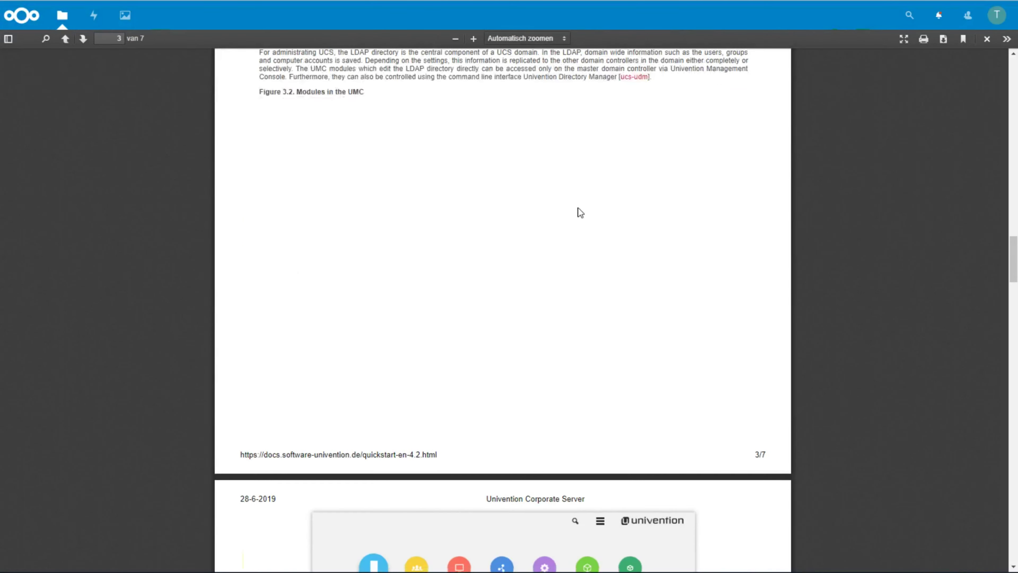
{"action": "scroll", "coordinate": [580, 210], "scroll_direction": "down", "scroll_amount": 6}
{"action": "scroll", "coordinate": [573, 206], "scroll_direction": "down", "scroll_amount": 6}
{"action": "scroll", "coordinate": [568, 199], "scroll_direction": "down", "scroll_amount": 6}
{"action": "scroll", "coordinate": [481, 177], "scroll_direction": "up", "scroll_amount": 9}
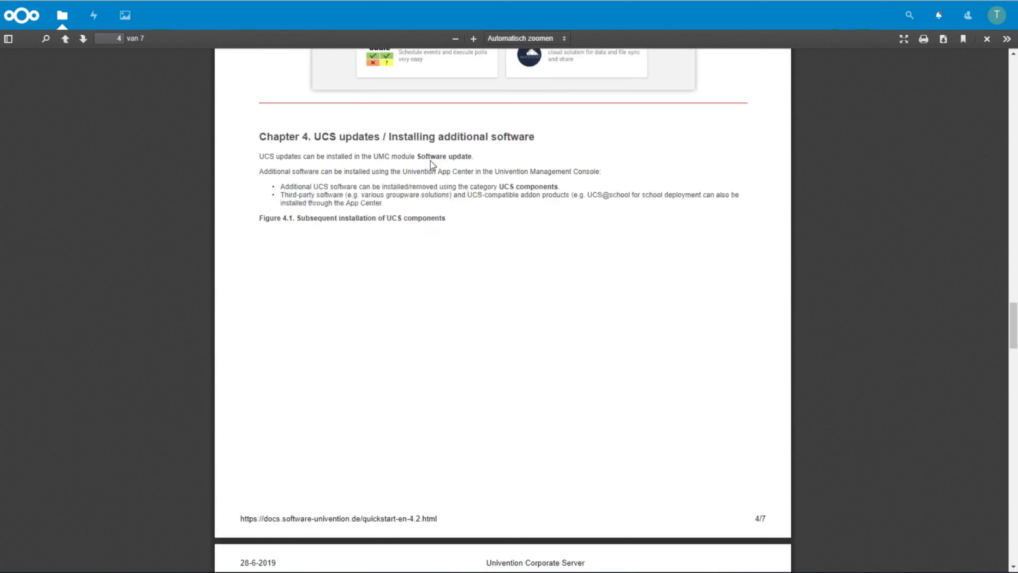
{"action": "scroll", "coordinate": [430, 161], "scroll_direction": "up", "scroll_amount": 3}
{"action": "left_click", "coordinate": [28, 23]}
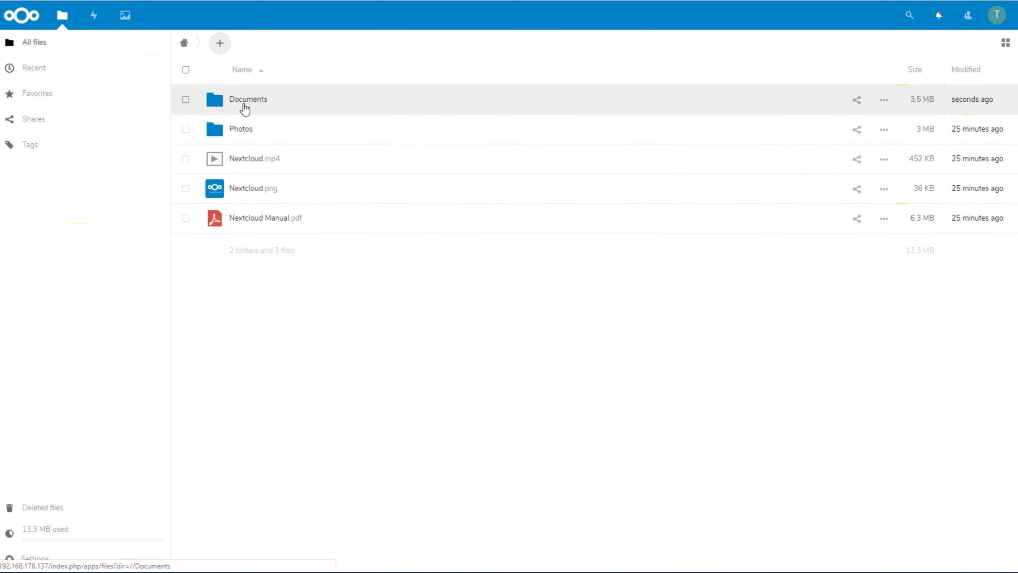
- Delete Univention Corporate Server.pdf from the Documents folder
{"action": "left_click", "coordinate": [245, 108]}
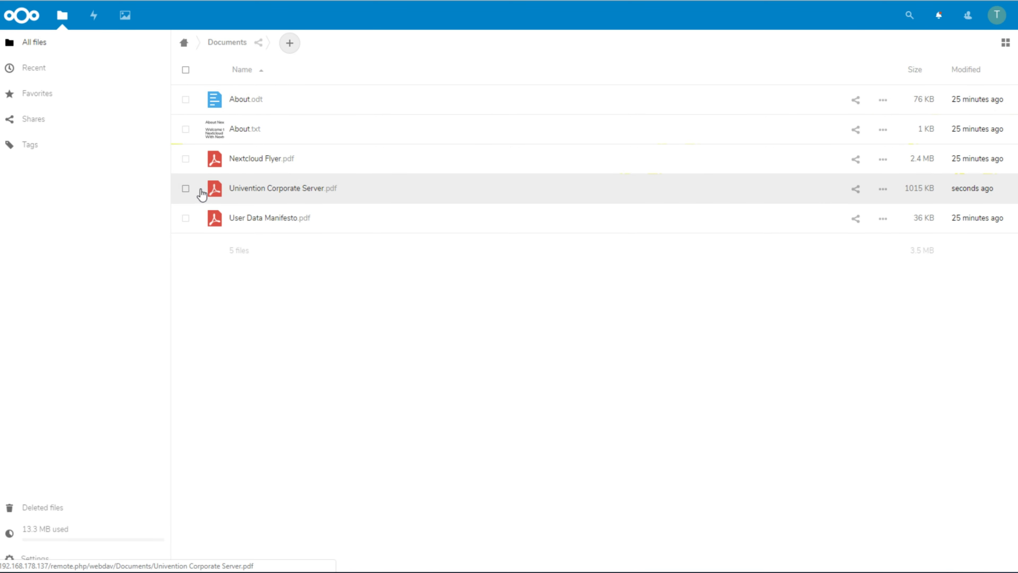
{"action": "left_click", "coordinate": [186, 189]}
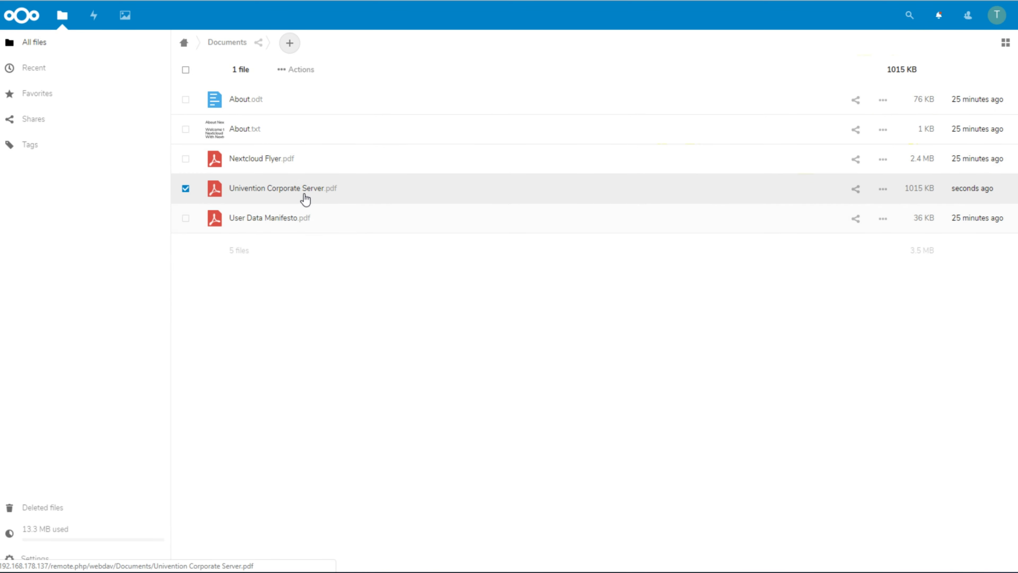
{"action": "left_click", "coordinate": [281, 72]}
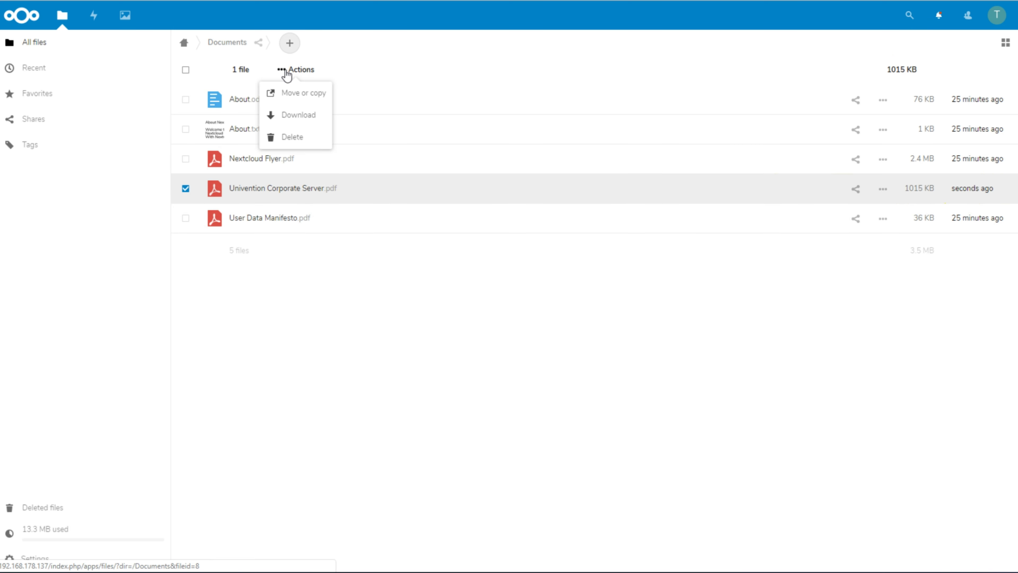
{"action": "left_click", "coordinate": [299, 138]}
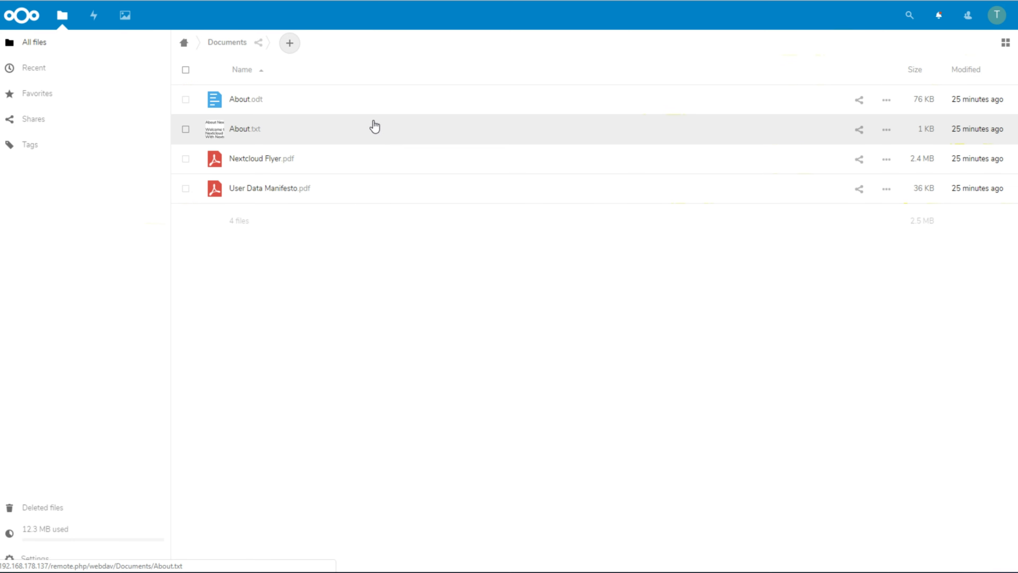
{"action": "left_click", "coordinate": [18, 20]}
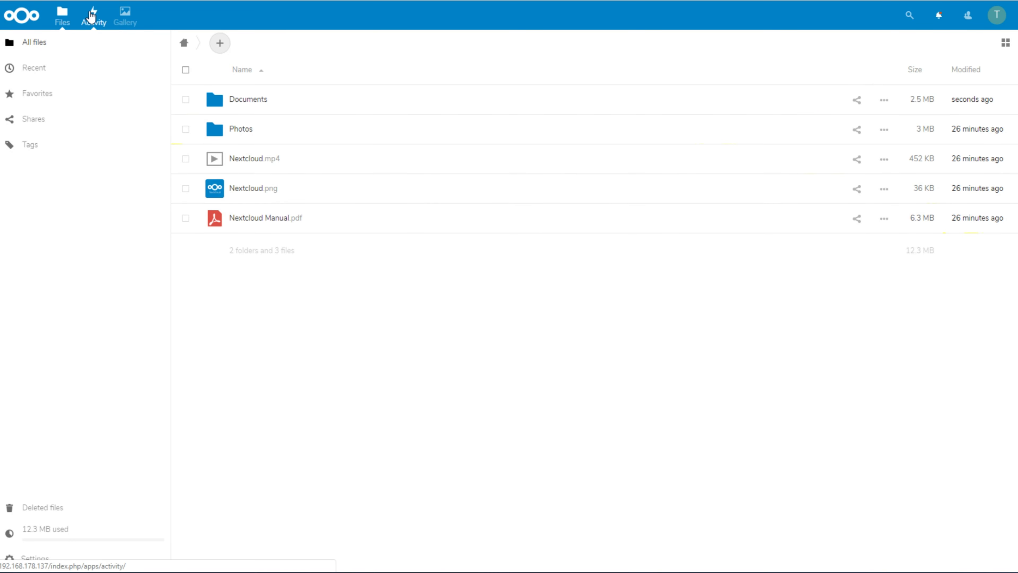
- Browse the Recent, Favorites, Shares and Tags file views
{"action": "left_click", "coordinate": [32, 68]}
{"action": "left_click", "coordinate": [27, 97]}
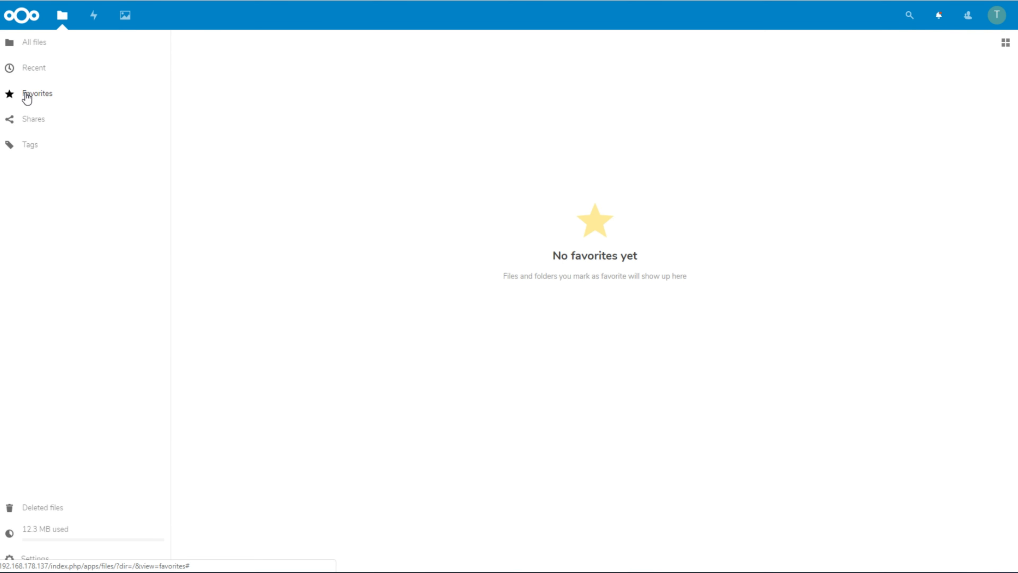
{"action": "left_click", "coordinate": [30, 120]}
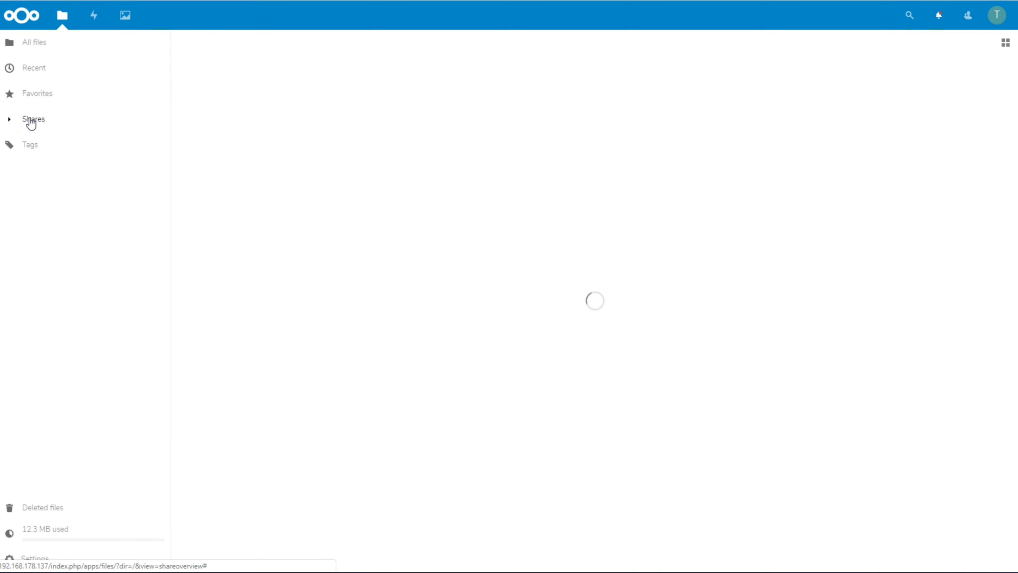
{"action": "left_click", "coordinate": [29, 149]}
{"action": "left_click", "coordinate": [93, 16]}
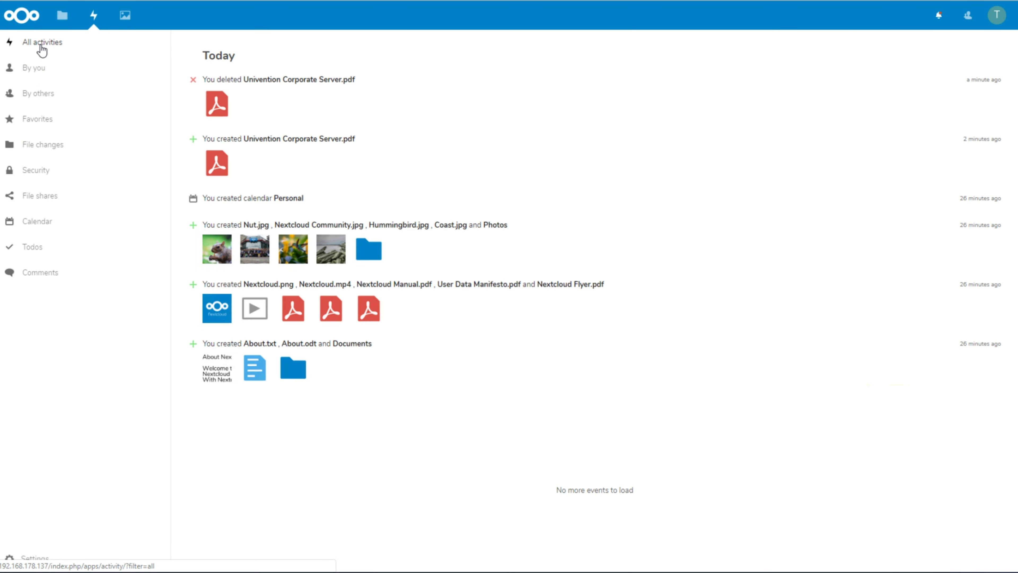
- Cycle through the Activity filters (by others, favorites, file changes, security, shares, to-dos, comments), ending on Calendar
{"action": "left_click", "coordinate": [47, 96]}
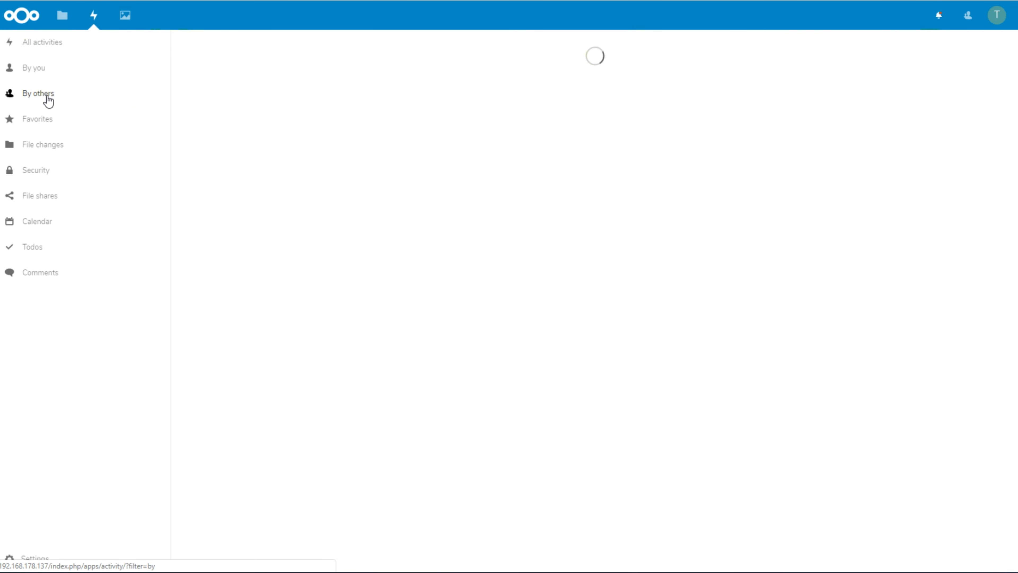
{"action": "left_click", "coordinate": [38, 119]}
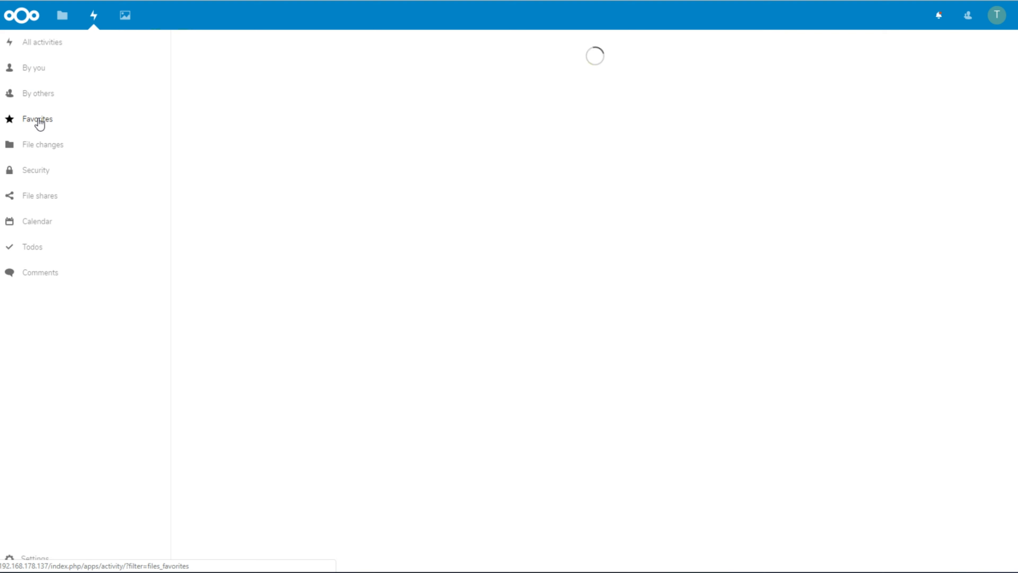
{"action": "left_click", "coordinate": [42, 146]}
{"action": "left_click", "coordinate": [37, 171]}
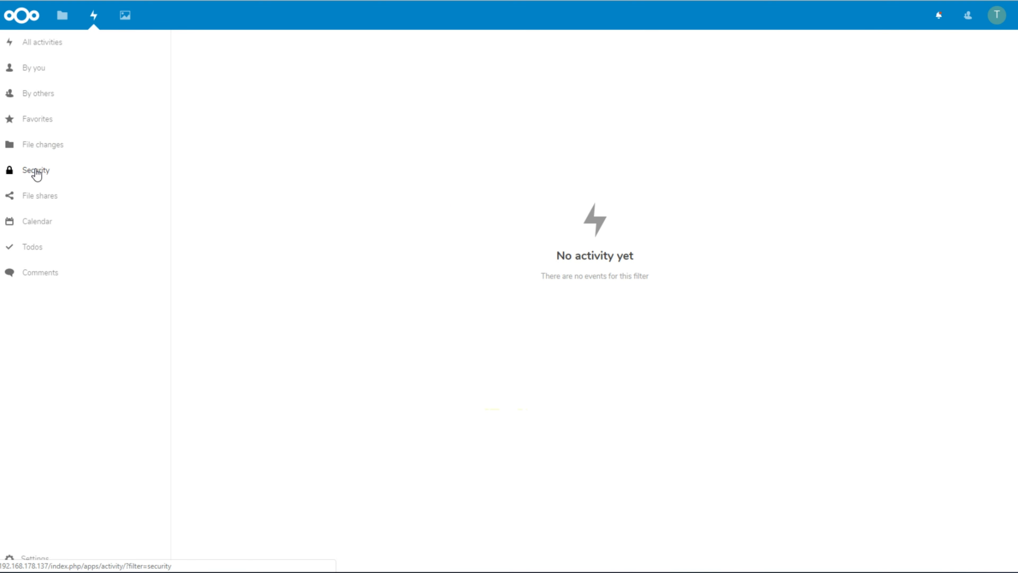
{"action": "left_click", "coordinate": [37, 200]}
{"action": "left_click", "coordinate": [41, 224]}
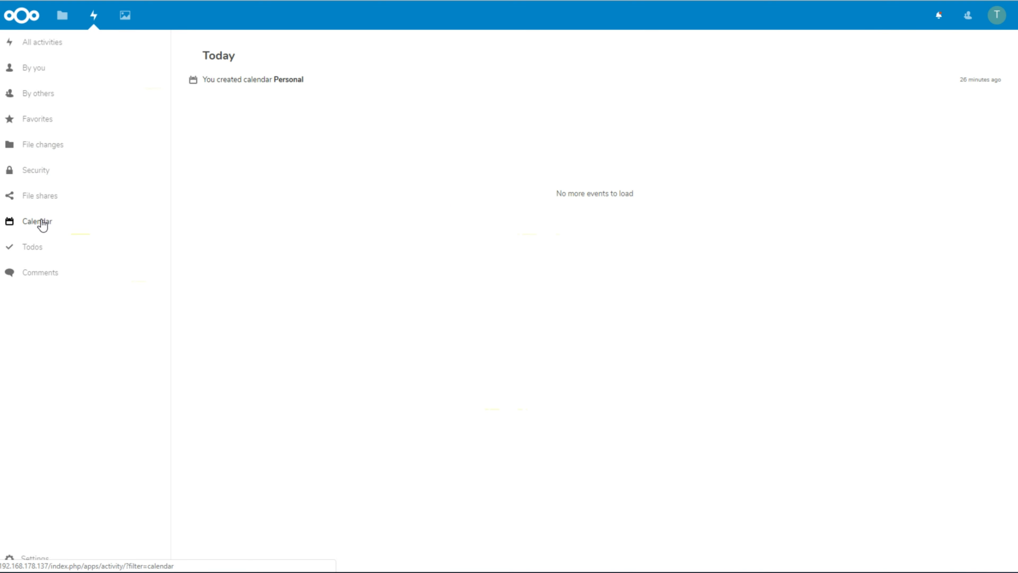
{"action": "left_click", "coordinate": [32, 251]}
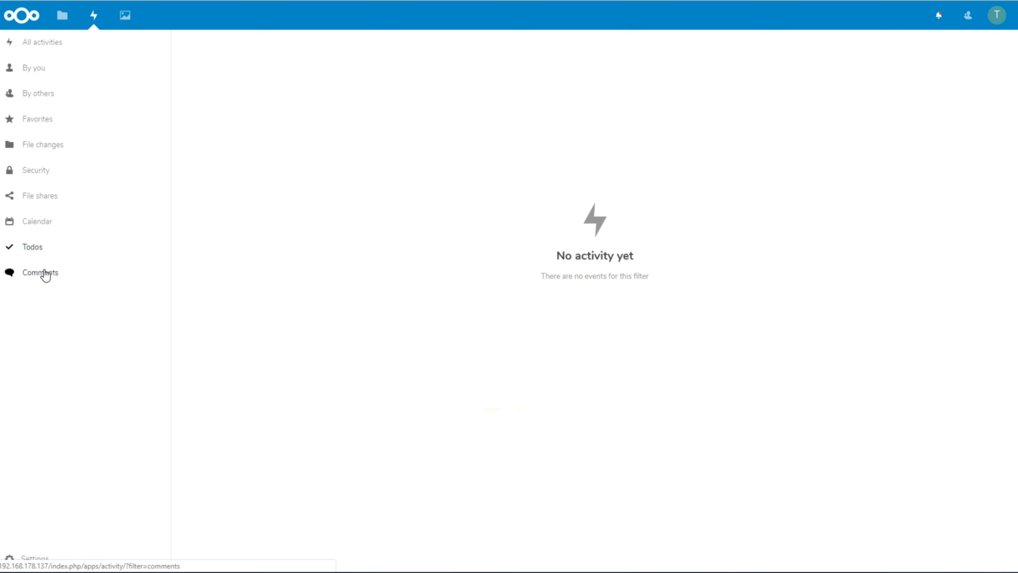
{"action": "left_click", "coordinate": [42, 279]}
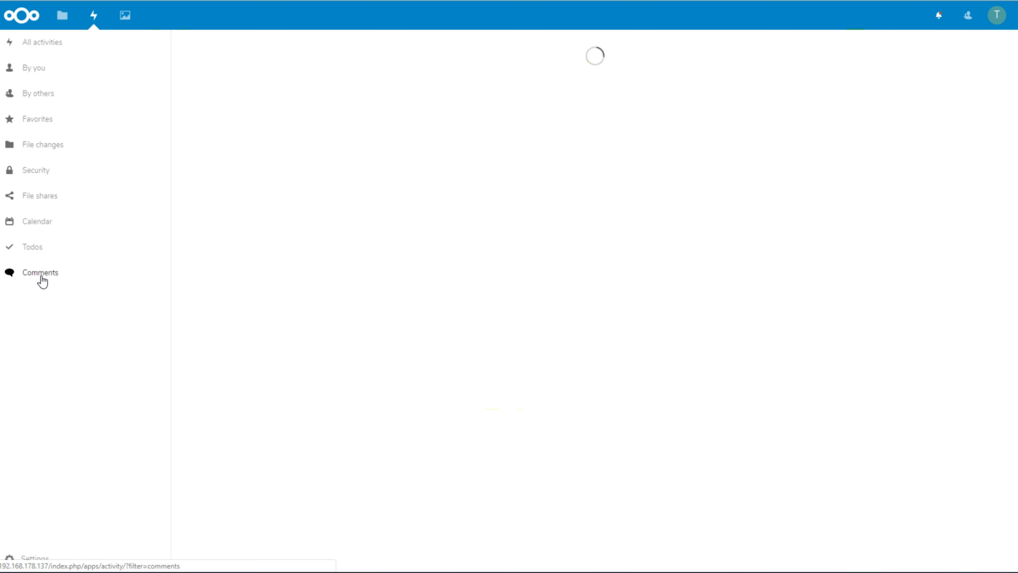
{"action": "left_click", "coordinate": [38, 250]}
{"action": "left_click", "coordinate": [39, 220]}
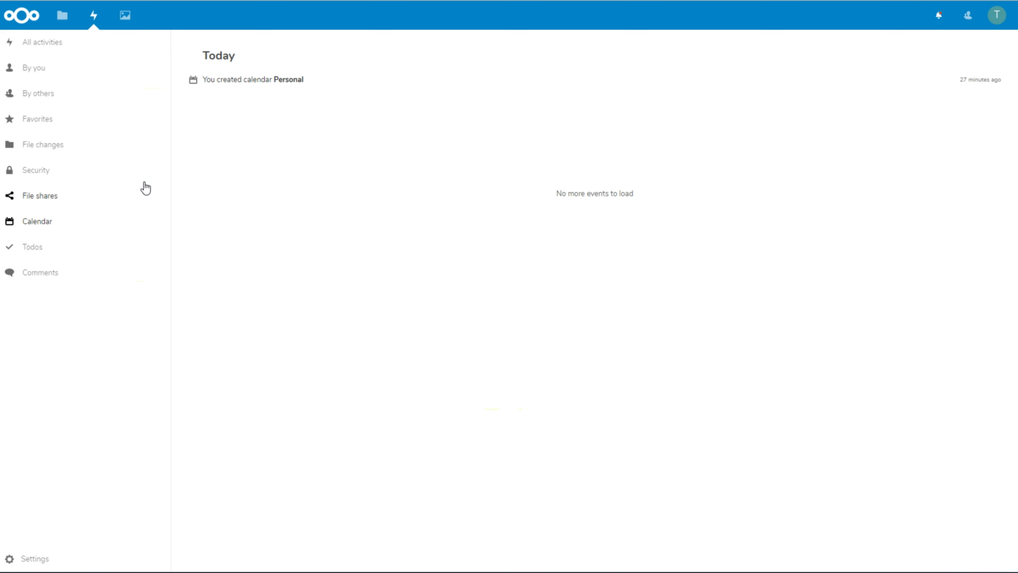
- Preview Nextcloud.png in the Gallery, then return to the home file list
{"action": "left_click", "coordinate": [127, 19]}
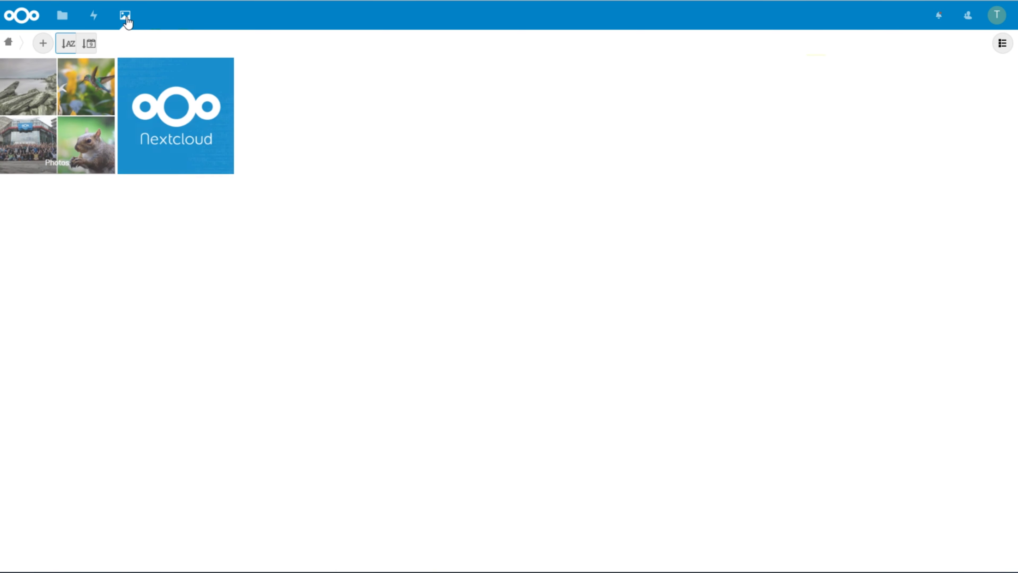
{"action": "left_click", "coordinate": [177, 117]}
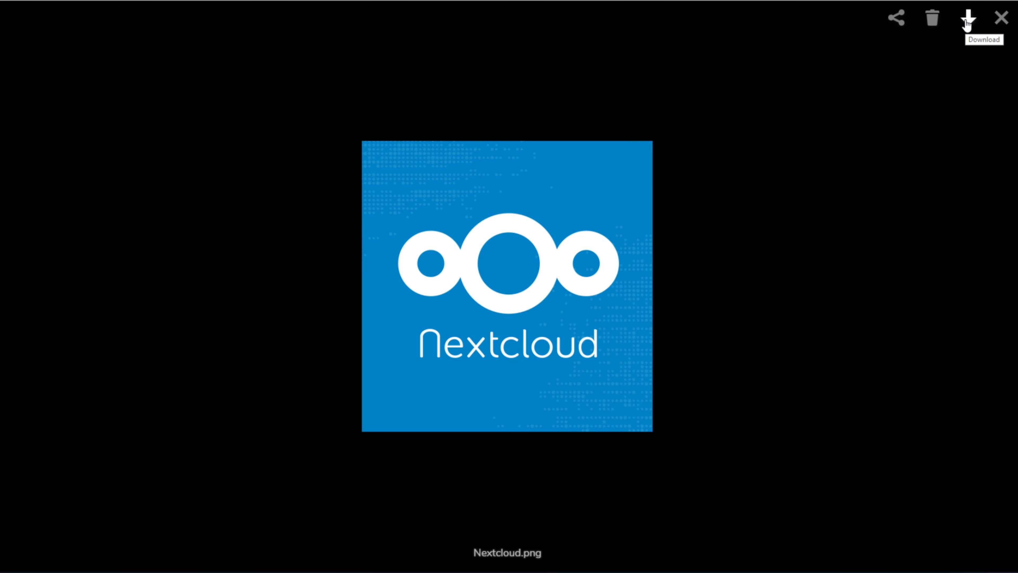
{"action": "left_click", "coordinate": [1000, 18]}
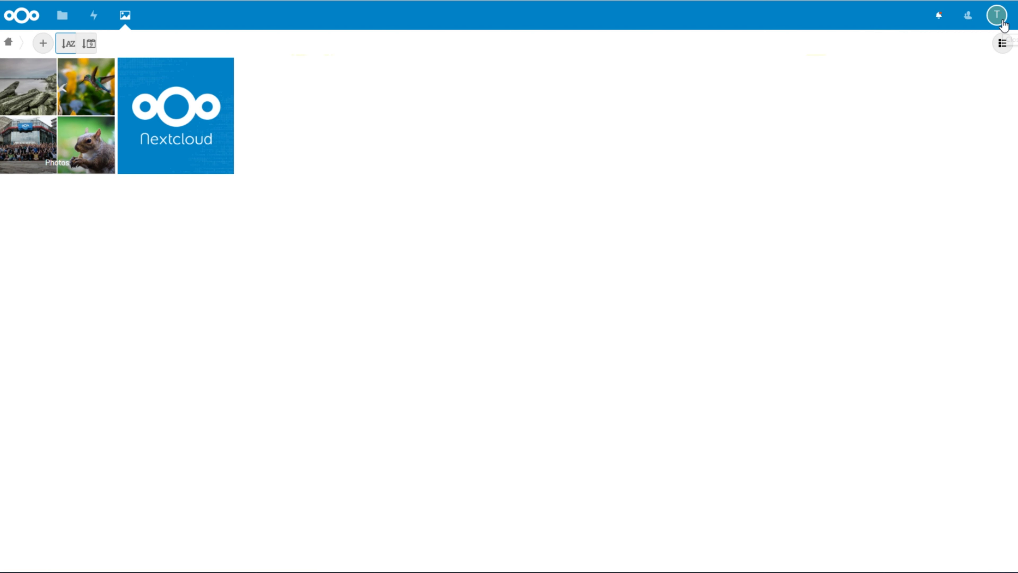
{"action": "left_click", "coordinate": [27, 20]}
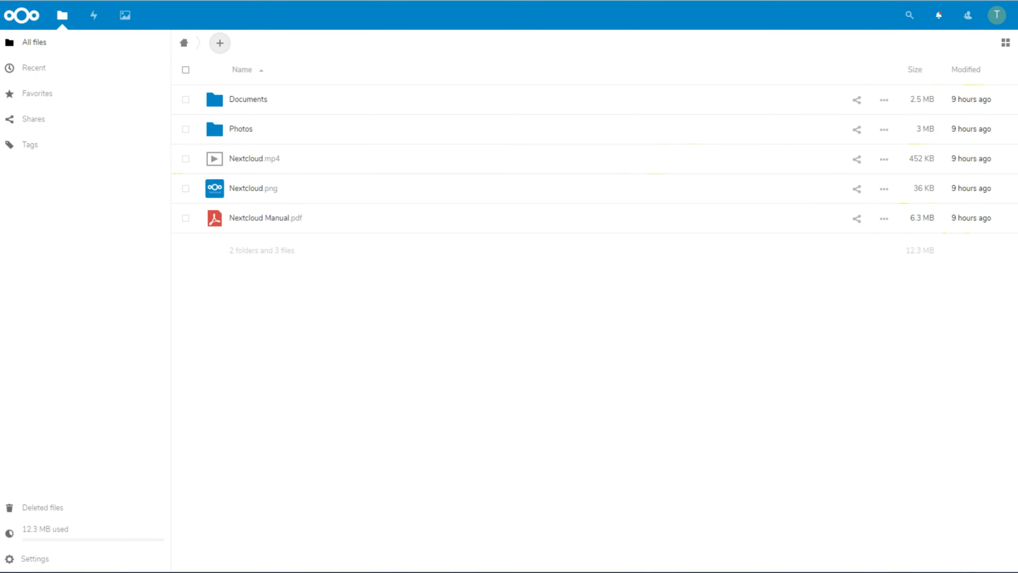
- In Documents, download About.odt and add a 'test!!' line to About.txt
{"action": "left_click", "coordinate": [267, 101]}
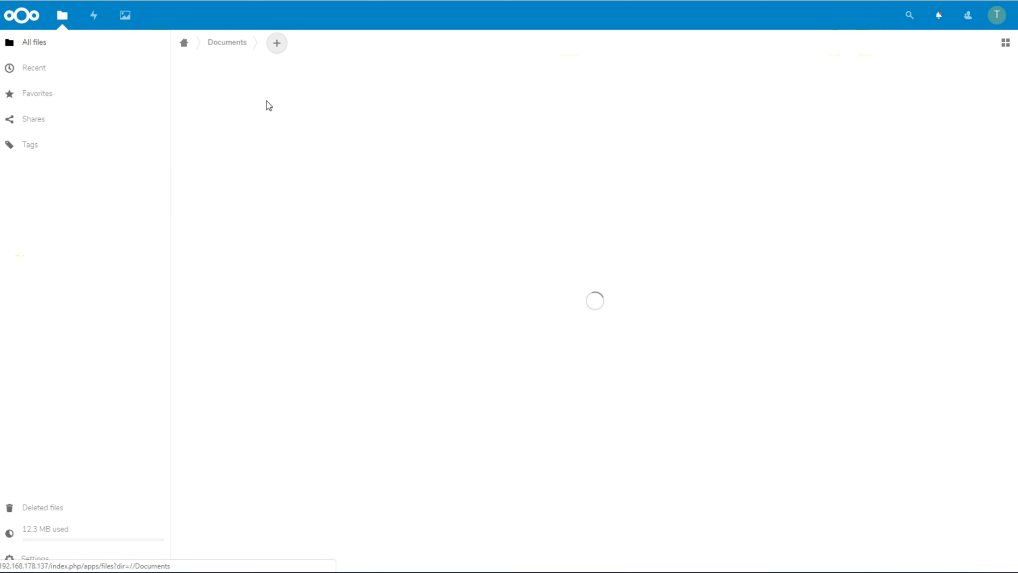
{"action": "left_click", "coordinate": [258, 108]}
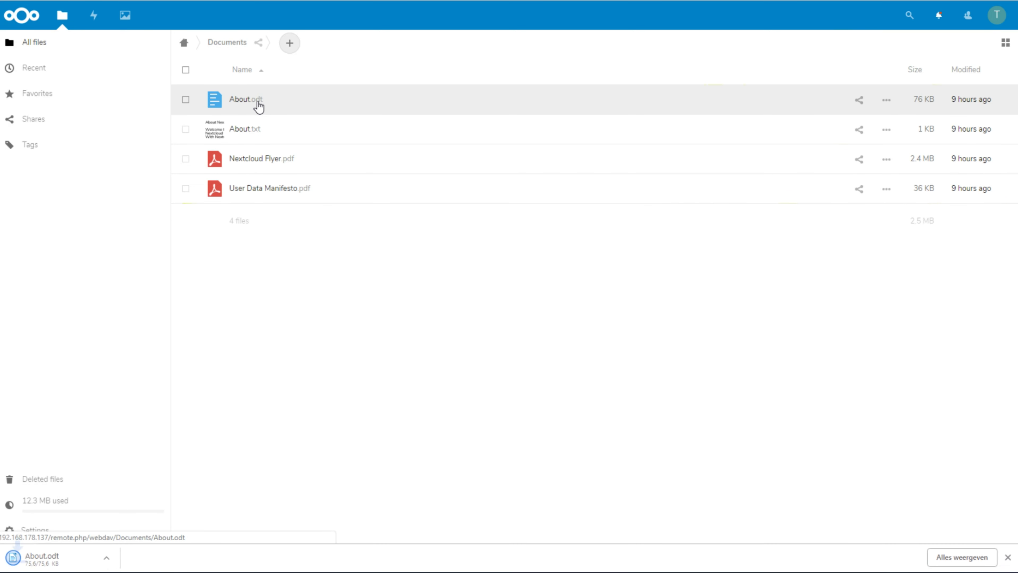
{"action": "left_click", "coordinate": [246, 129]}
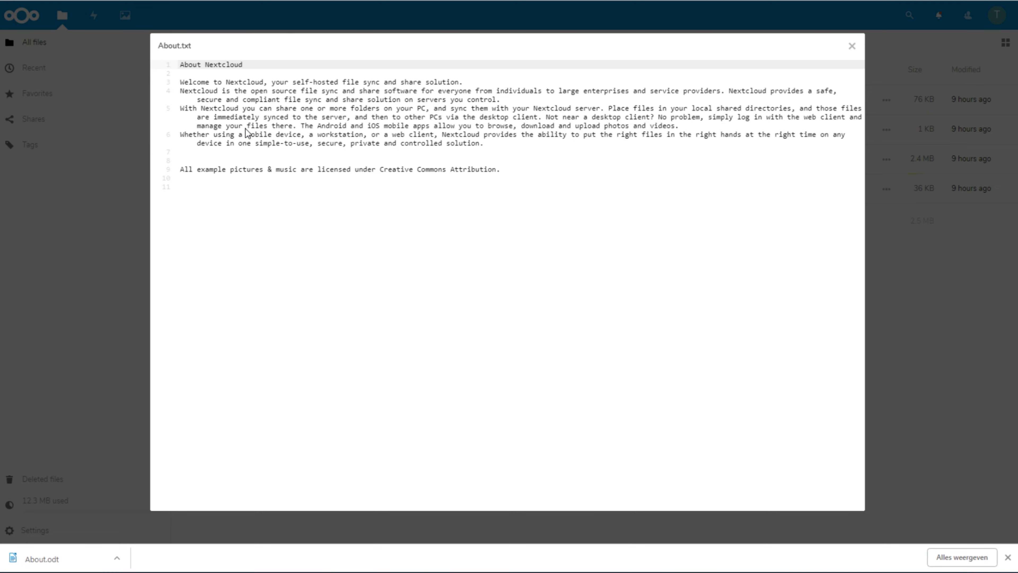
{"action": "left_click", "coordinate": [504, 170]}
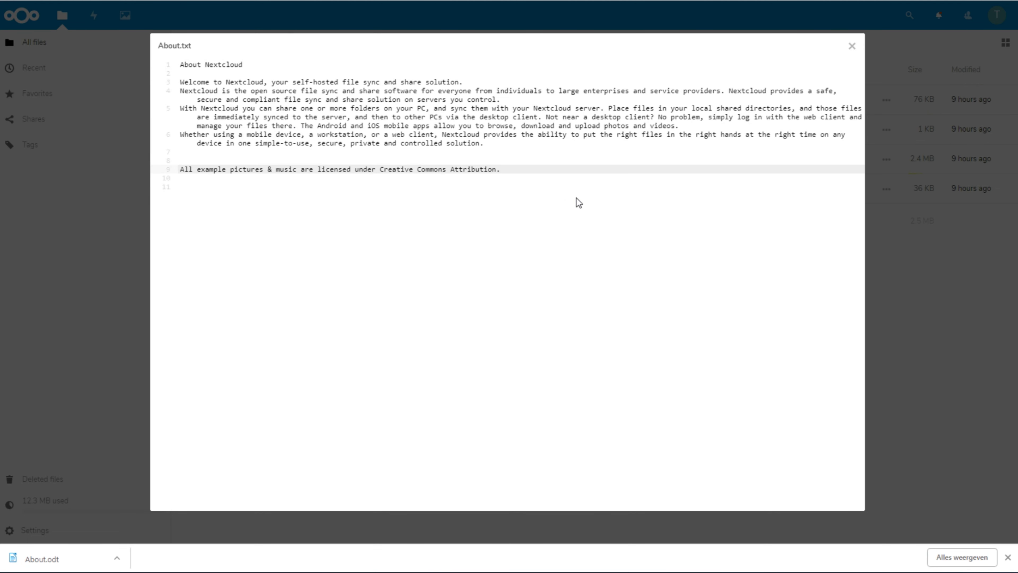
{"action": "key", "text": "Return"}
{"action": "key", "text": "Return"}
{"action": "type", "text": "test!!"}
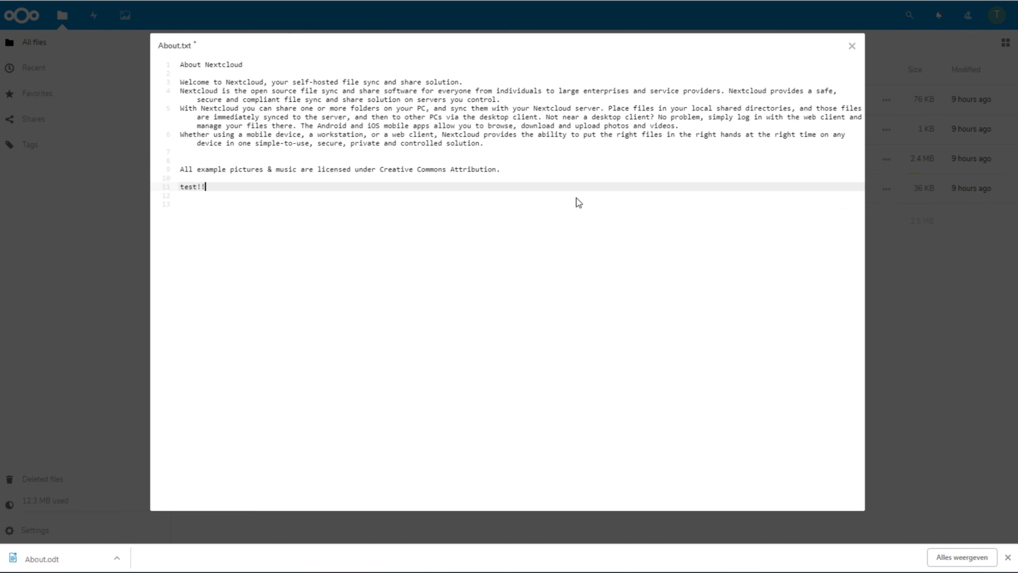
{"action": "left_click", "coordinate": [931, 375]}
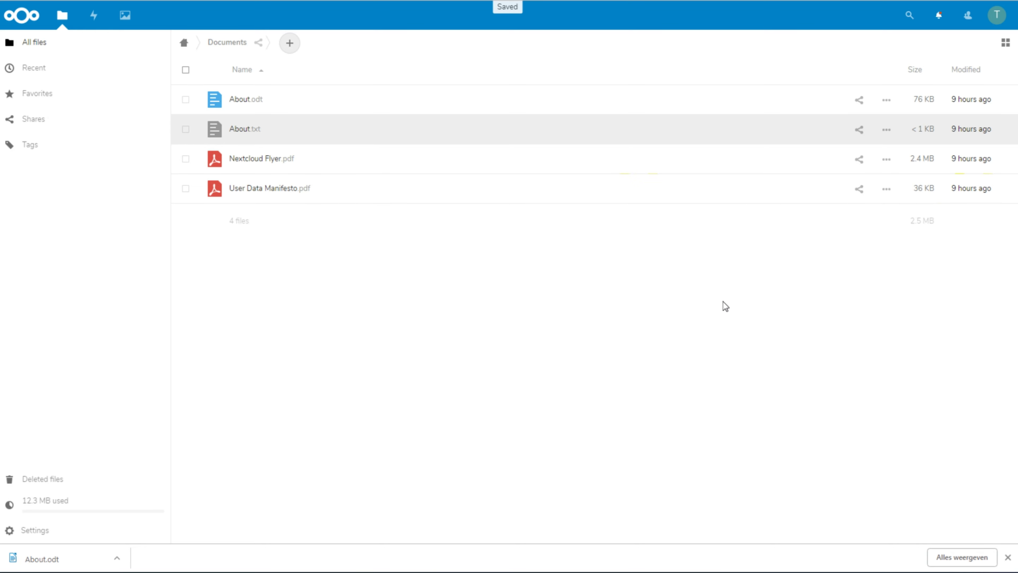
- Remove the 'test!!' line from About.txt and save it again
{"action": "left_click", "coordinate": [259, 128]}
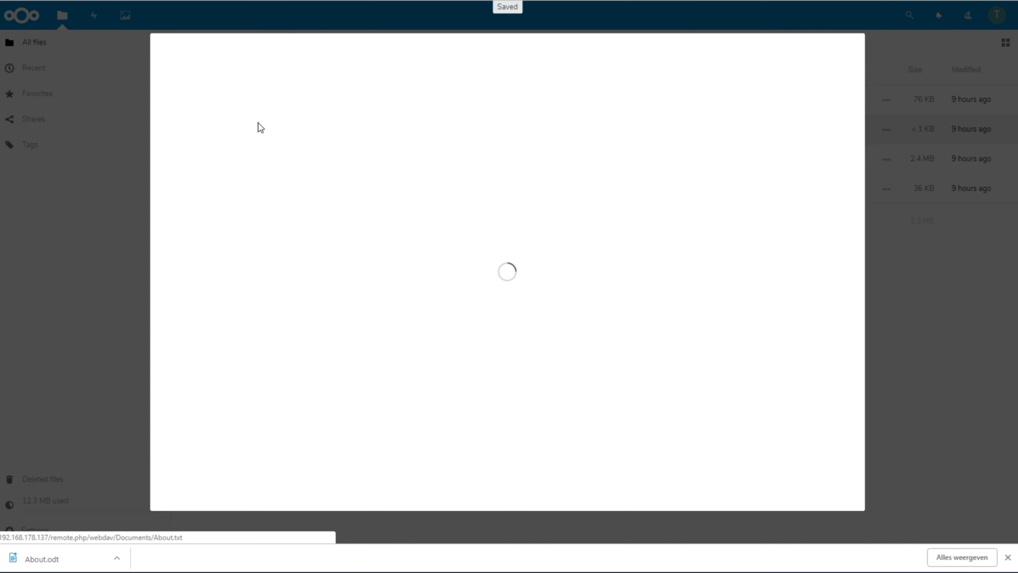
{"action": "left_click_drag", "start_coordinate": [225, 191], "coordinate": [173, 185]}
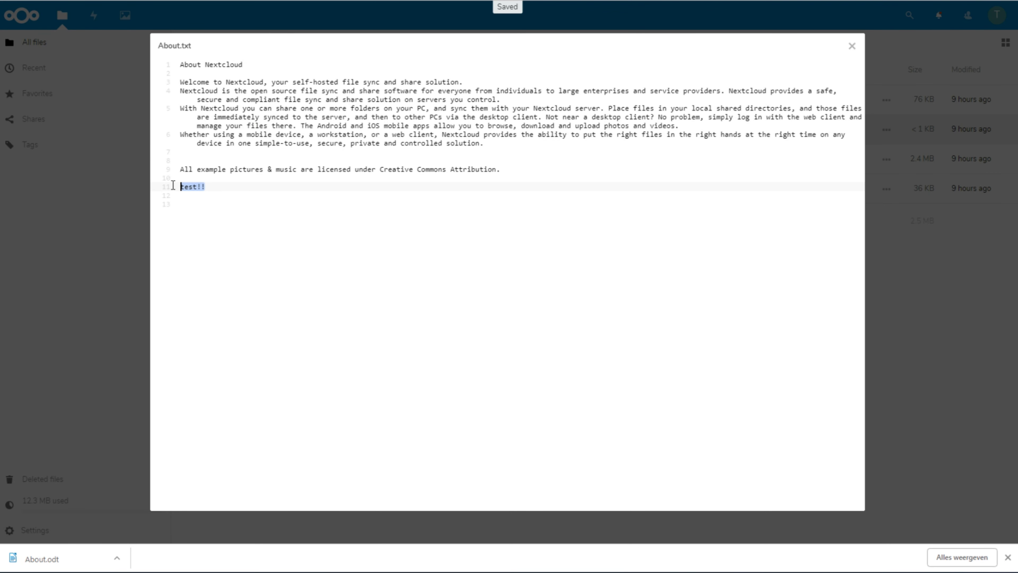
{"action": "key", "text": "BackSpace"}
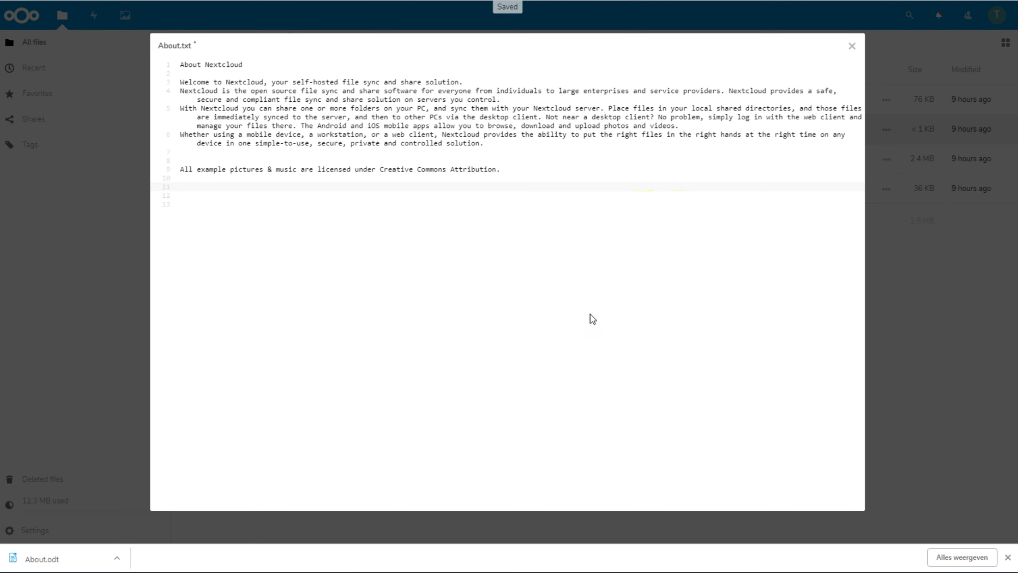
{"action": "left_click", "coordinate": [926, 381]}
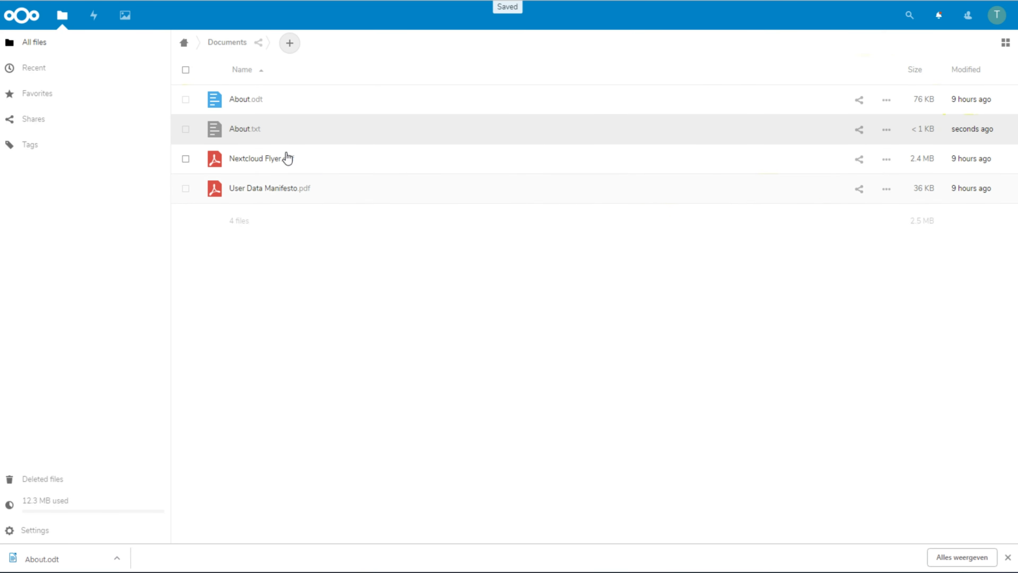
- Create a new folder named ISO in the home folder and open it
{"action": "left_click", "coordinate": [31, 14]}
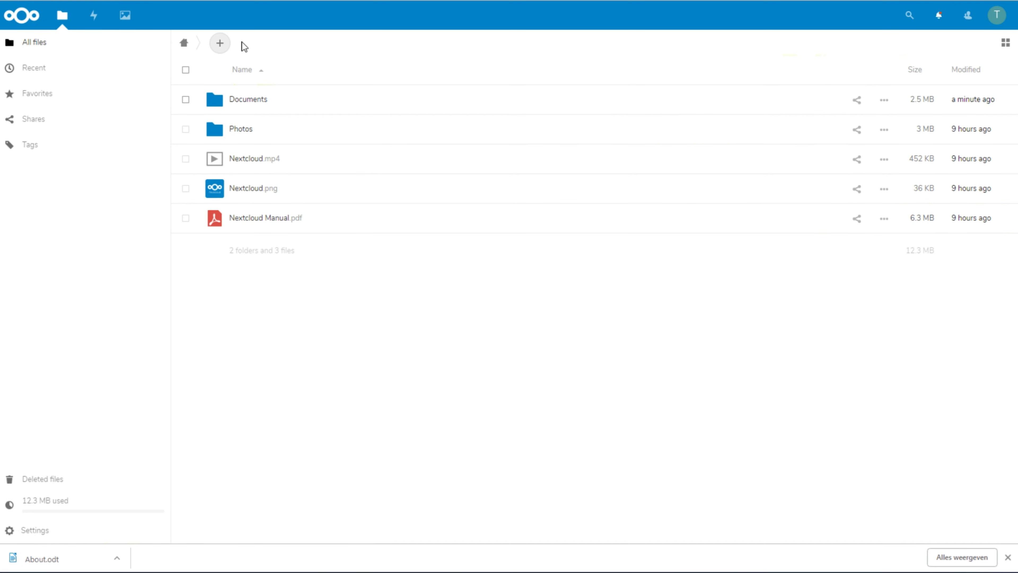
{"action": "left_click", "coordinate": [221, 44]}
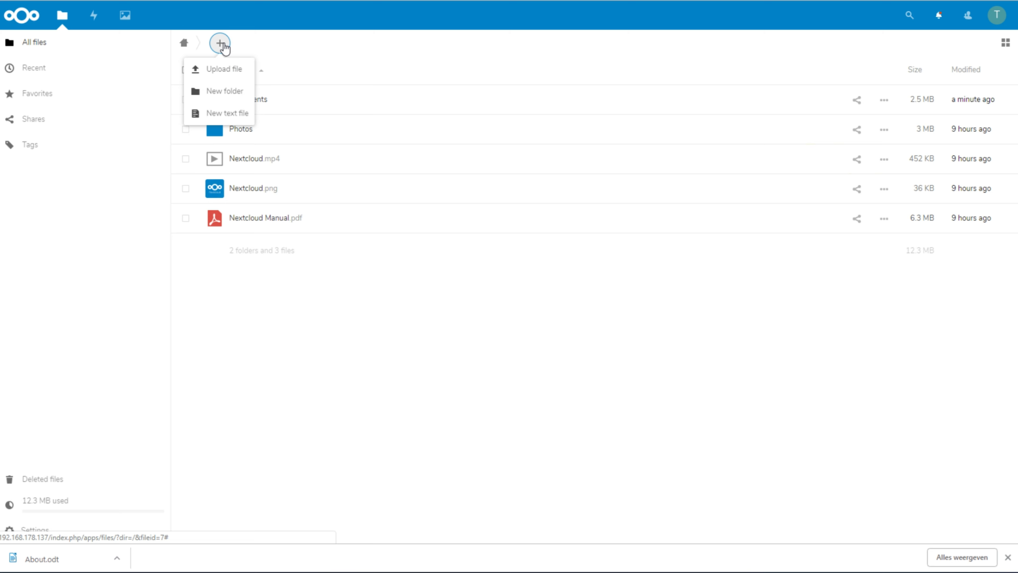
{"action": "left_click", "coordinate": [223, 93]}
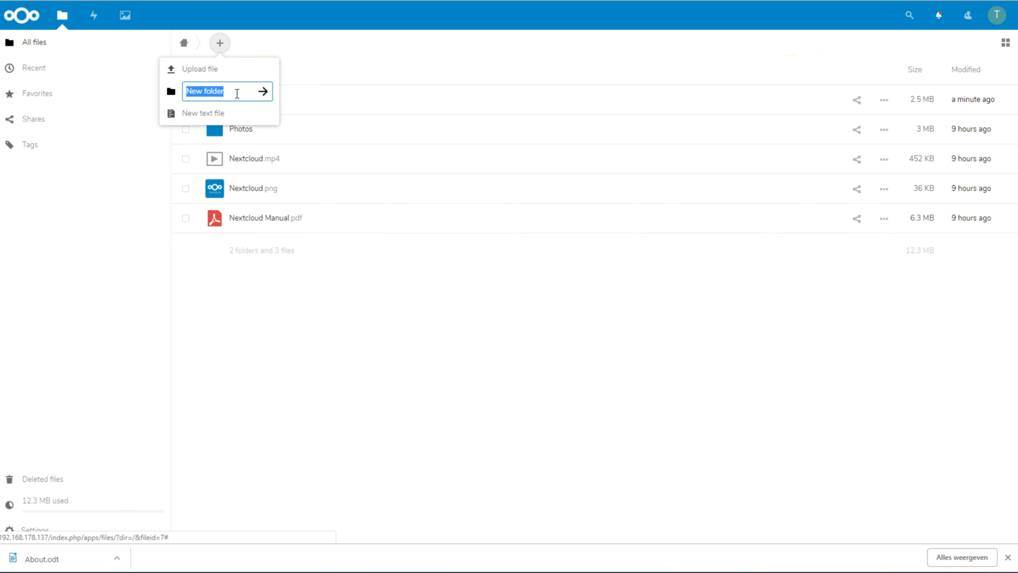
{"action": "type", "text": "is"}
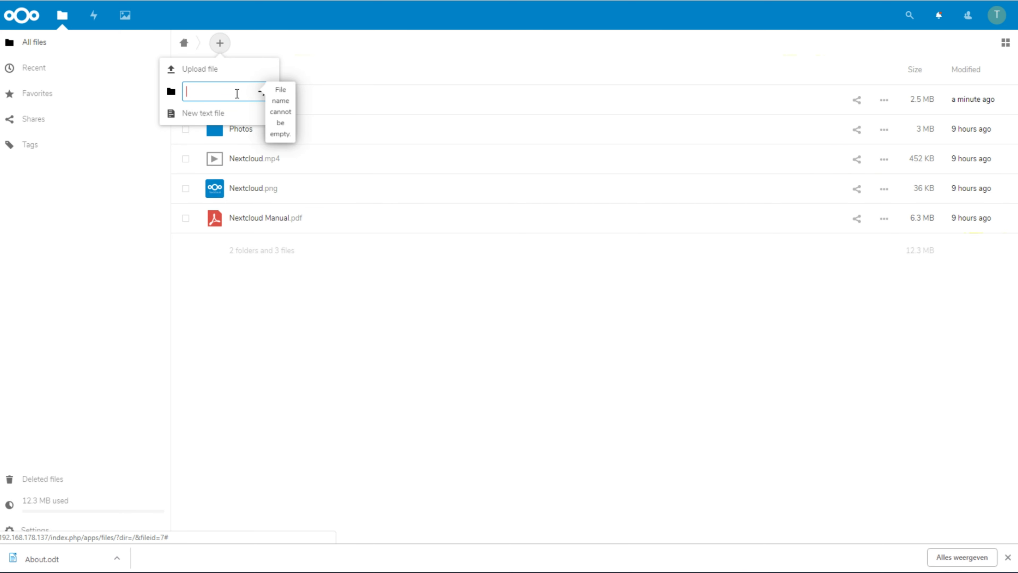
{"action": "type", "text": "ISO"}
{"action": "key", "text": "Return"}
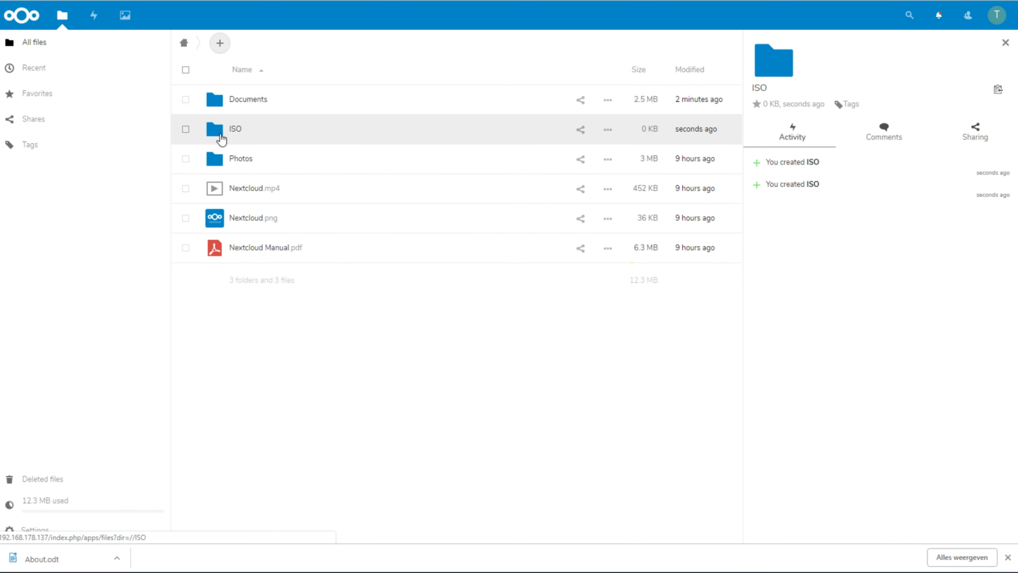
{"action": "left_click", "coordinate": [345, 139]}
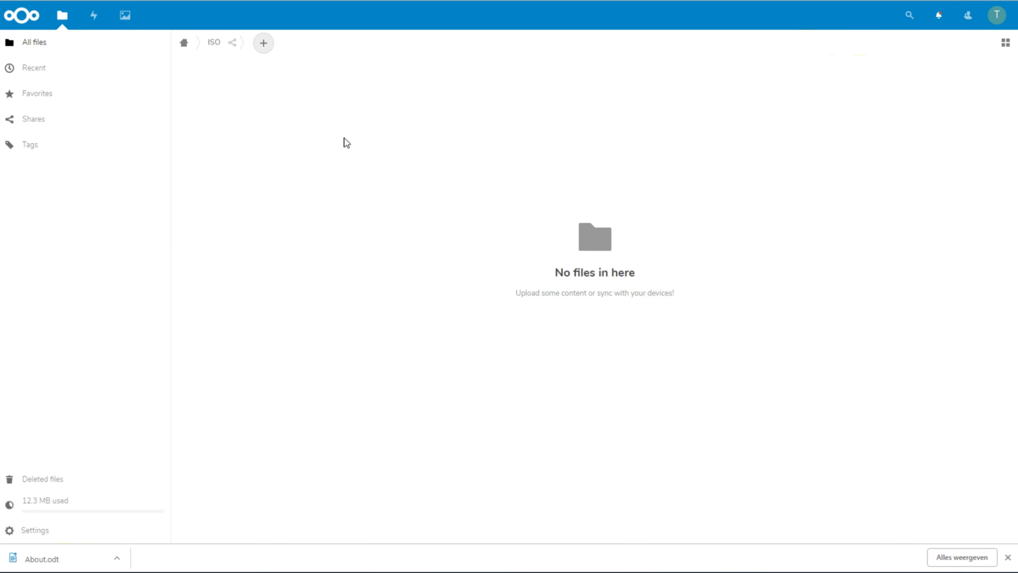
- Upload ubuntu-19.04-live-server-amd64.iso into the ISO folder
{"action": "left_click", "coordinate": [268, 46]}
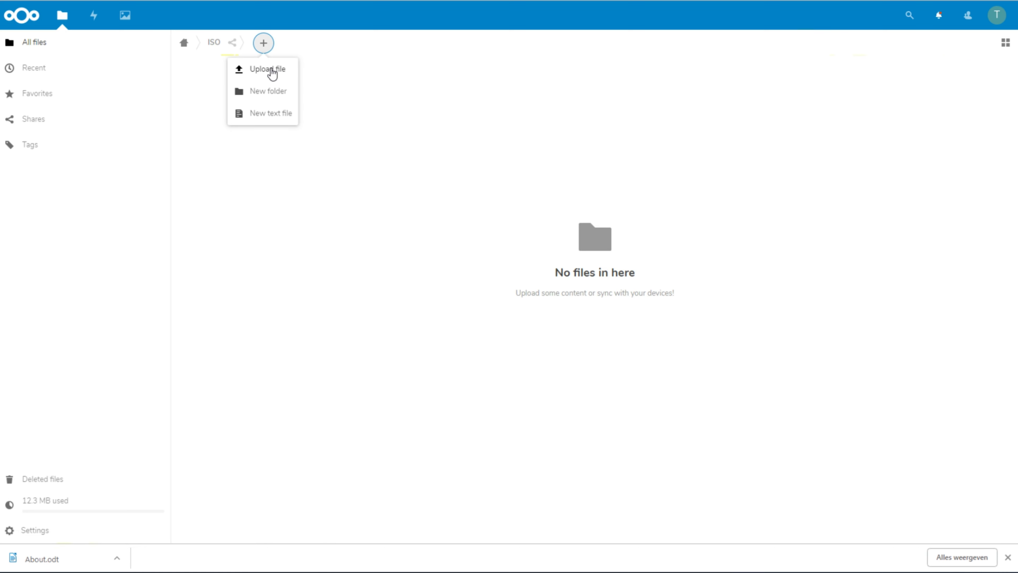
{"action": "left_click", "coordinate": [271, 69]}
{"action": "left_click", "coordinate": [264, 35]}
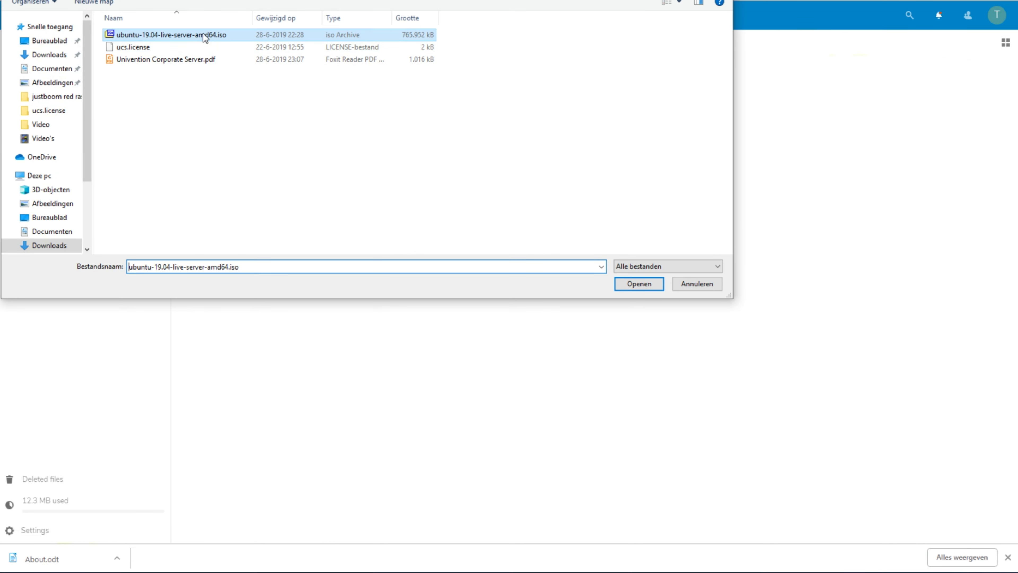
{"action": "left_click", "coordinate": [647, 288]}
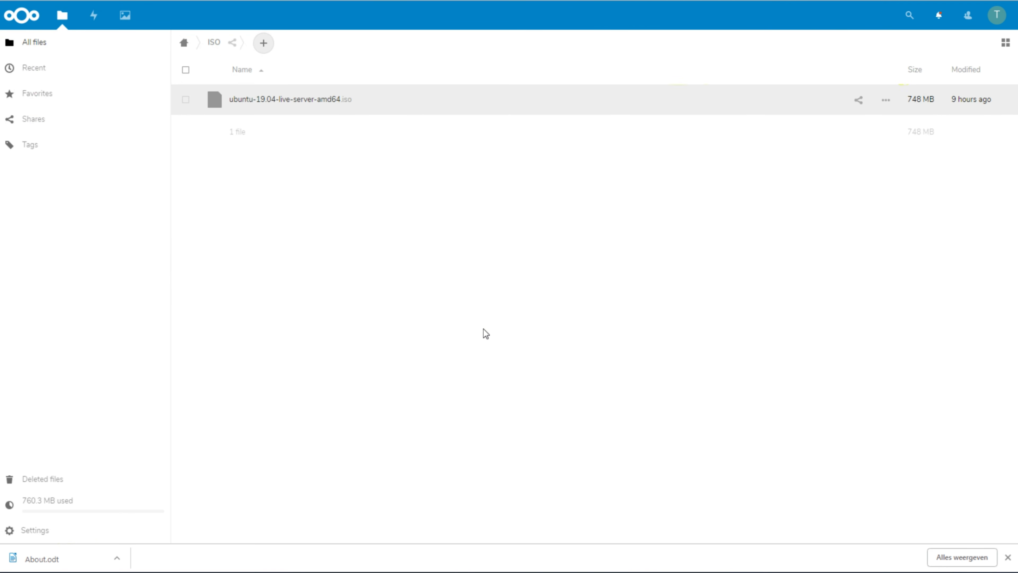
- Inspect the Ubuntu ISO's details and move options, then delete the ISO file
{"action": "left_click", "coordinate": [886, 100]}
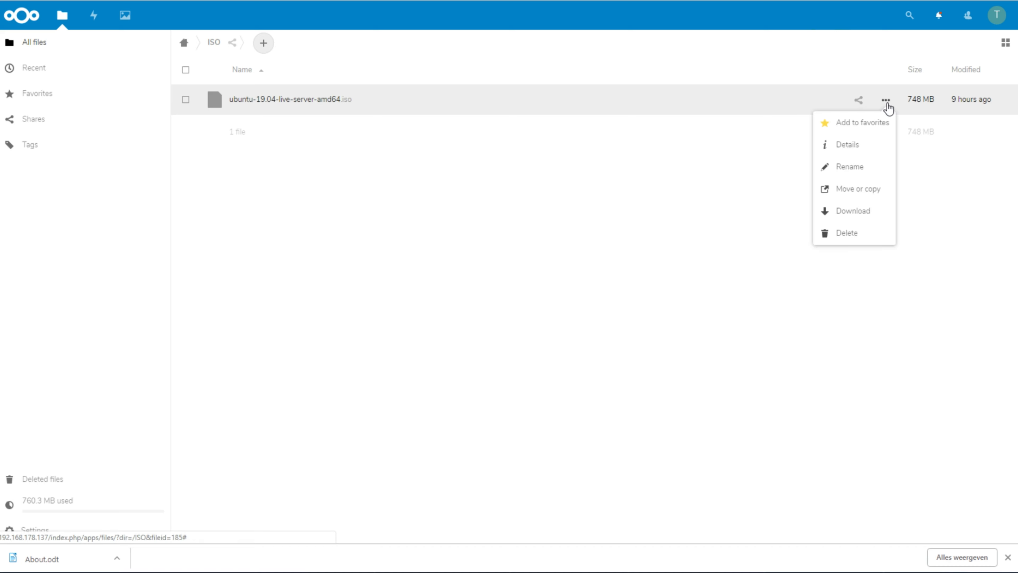
{"action": "left_click", "coordinate": [848, 145]}
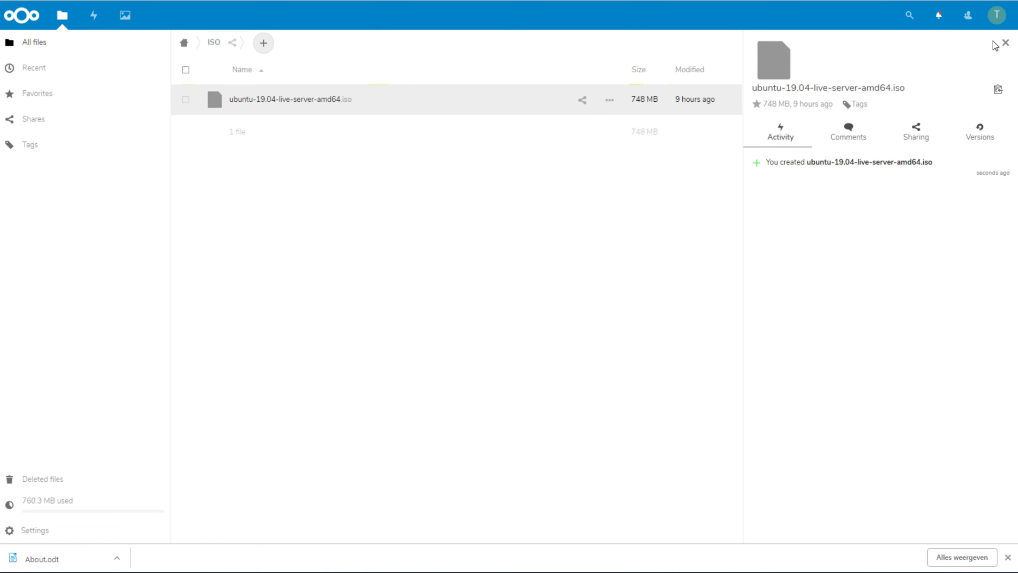
{"action": "left_click", "coordinate": [1006, 42]}
{"action": "left_click", "coordinate": [886, 100]}
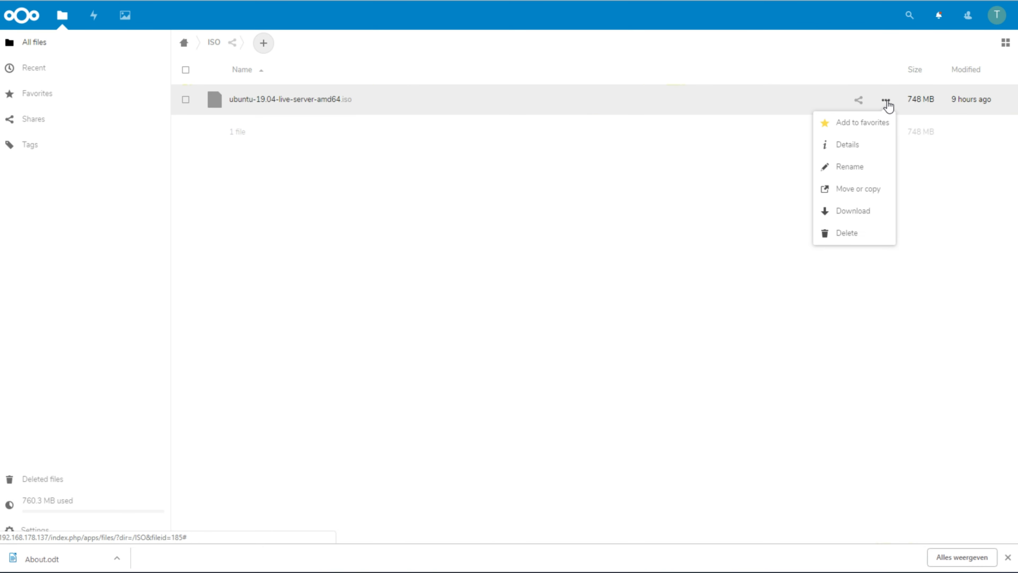
{"action": "left_click", "coordinate": [872, 190]}
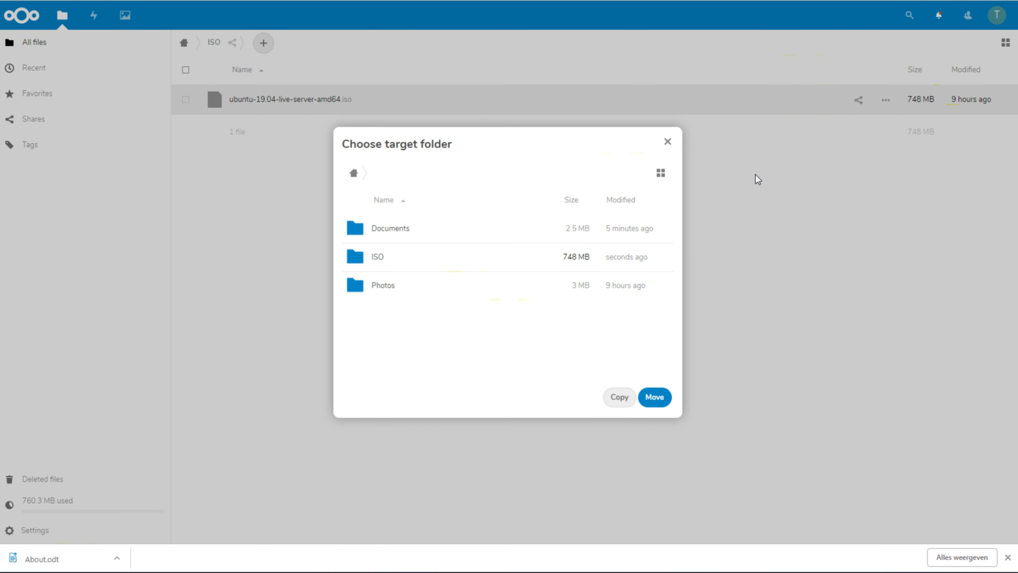
{"action": "left_click", "coordinate": [660, 172]}
{"action": "left_click", "coordinate": [661, 172]}
{"action": "left_click", "coordinate": [668, 142]}
{"action": "left_click", "coordinate": [886, 101]}
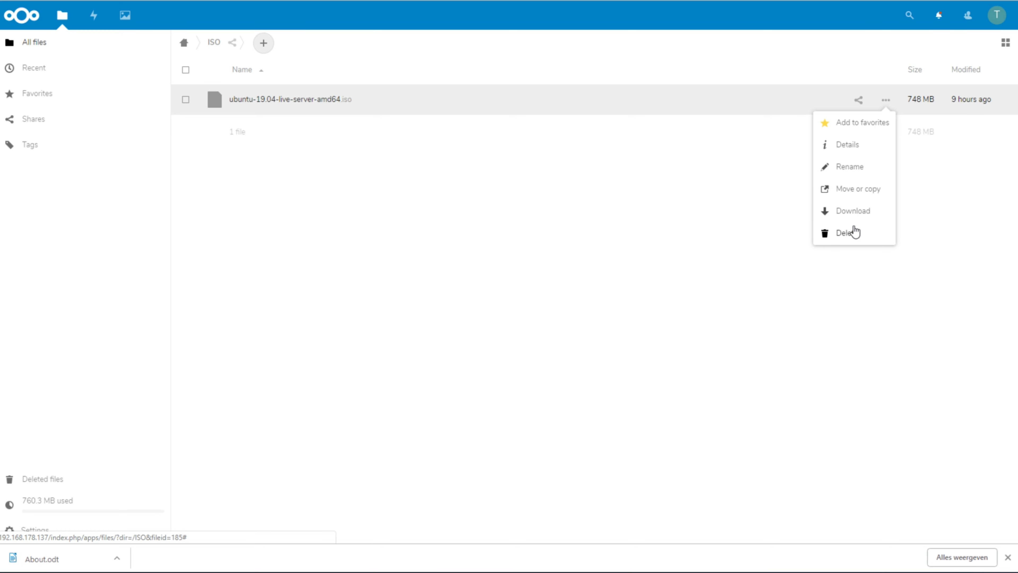
{"action": "left_click", "coordinate": [850, 233]}
- Delete the ISO folder from the home file listing
{"action": "left_click", "coordinate": [9, 44]}
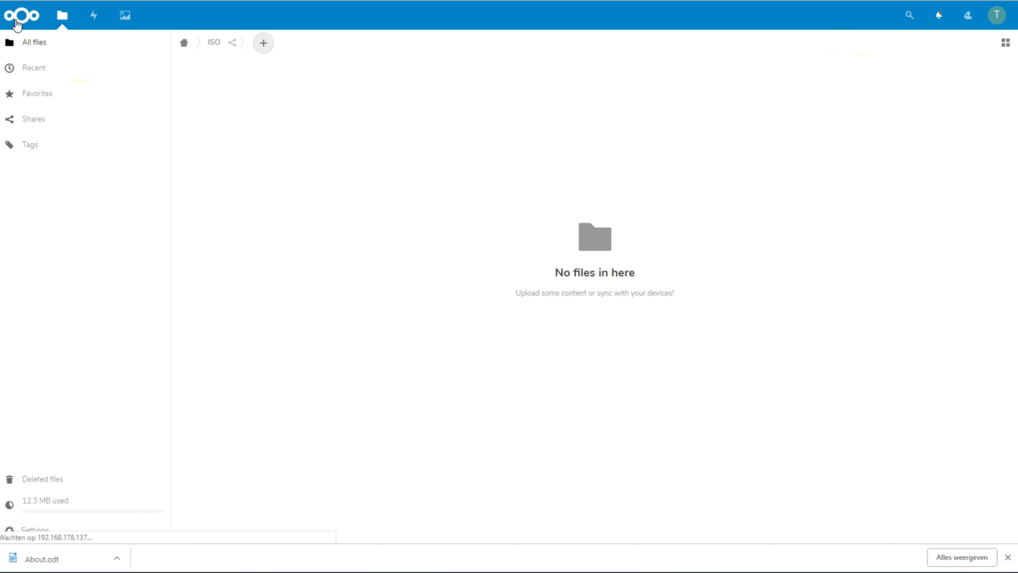
{"action": "left_click", "coordinate": [185, 129]}
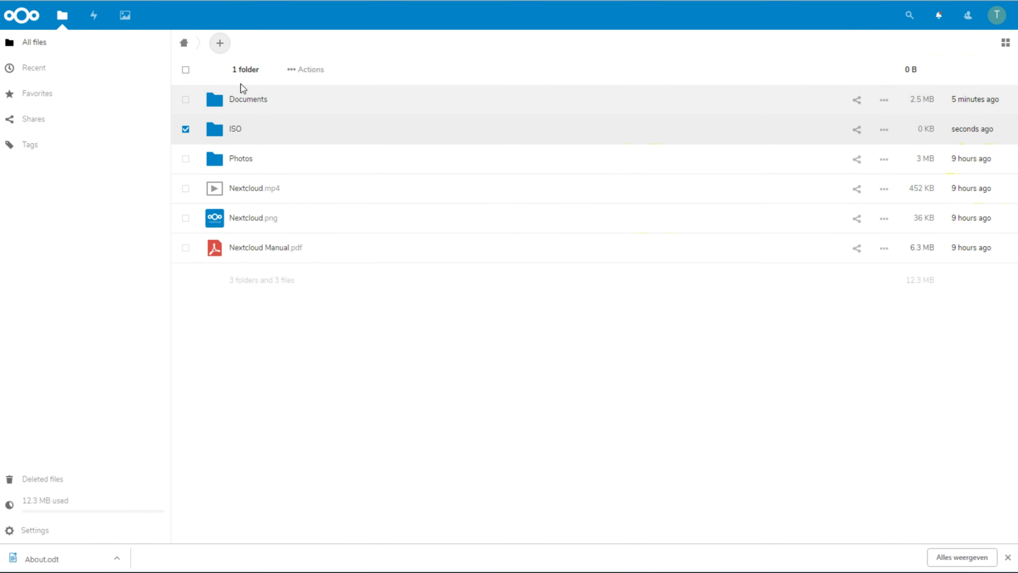
{"action": "left_click", "coordinate": [307, 70]}
{"action": "left_click", "coordinate": [300, 137]}
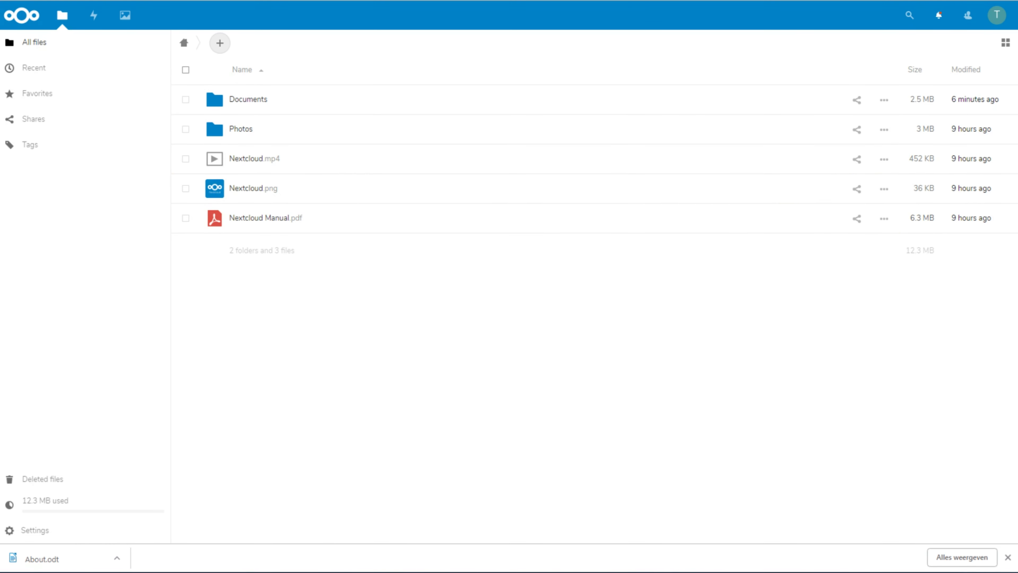
{"action": "left_click", "coordinate": [997, 14]}
{"action": "left_click", "coordinate": [985, 66]}
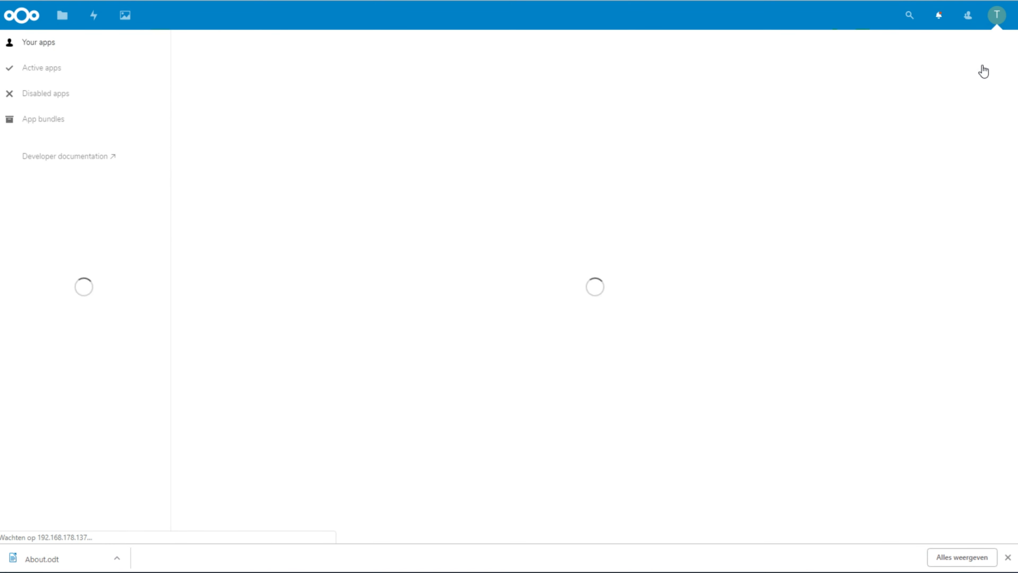
{"action": "scroll", "coordinate": [352, 130], "scroll_direction": "down", "scroll_amount": 3}
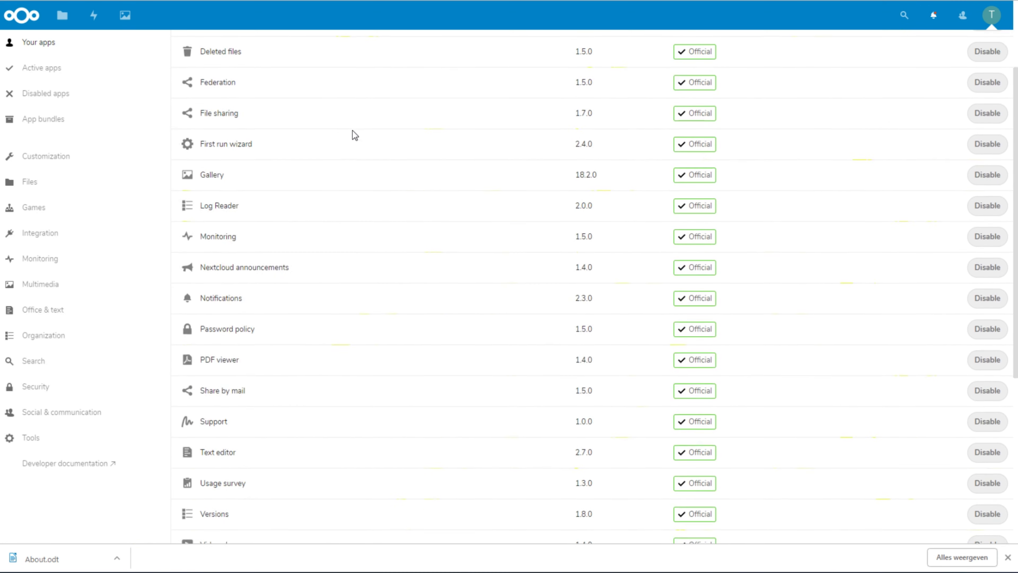
{"action": "scroll", "coordinate": [352, 130], "scroll_direction": "down", "scroll_amount": 4}
{"action": "scroll", "coordinate": [353, 131], "scroll_direction": "down", "scroll_amount": 3}
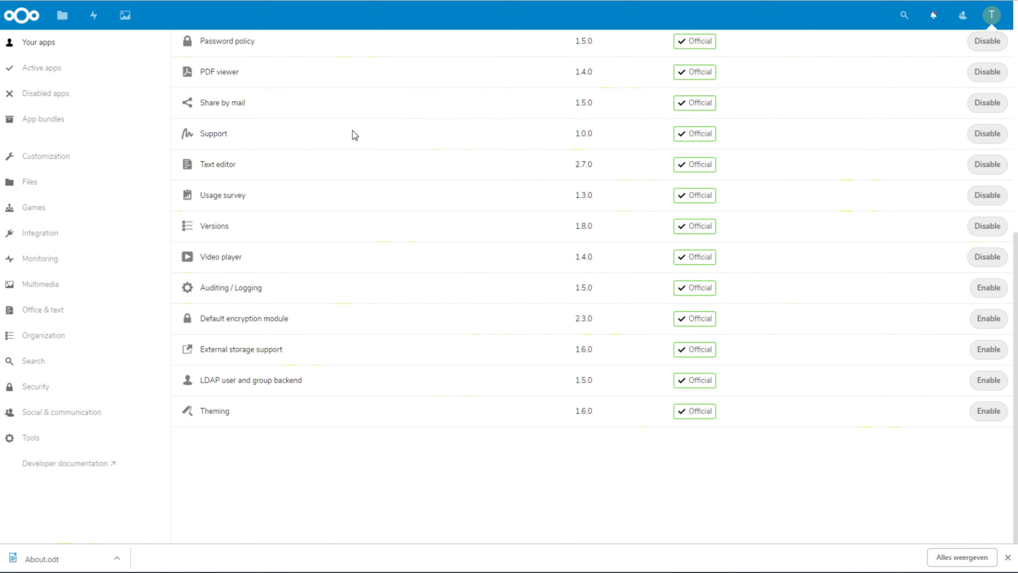
{"action": "left_click", "coordinate": [43, 68]}
{"action": "left_click", "coordinate": [41, 103]}
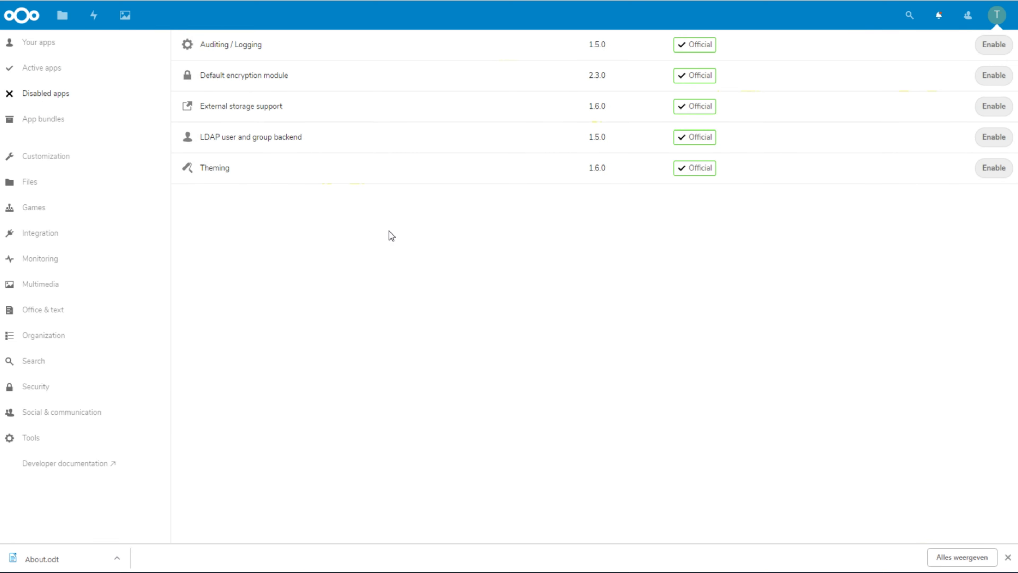
{"action": "left_click", "coordinate": [47, 160]}
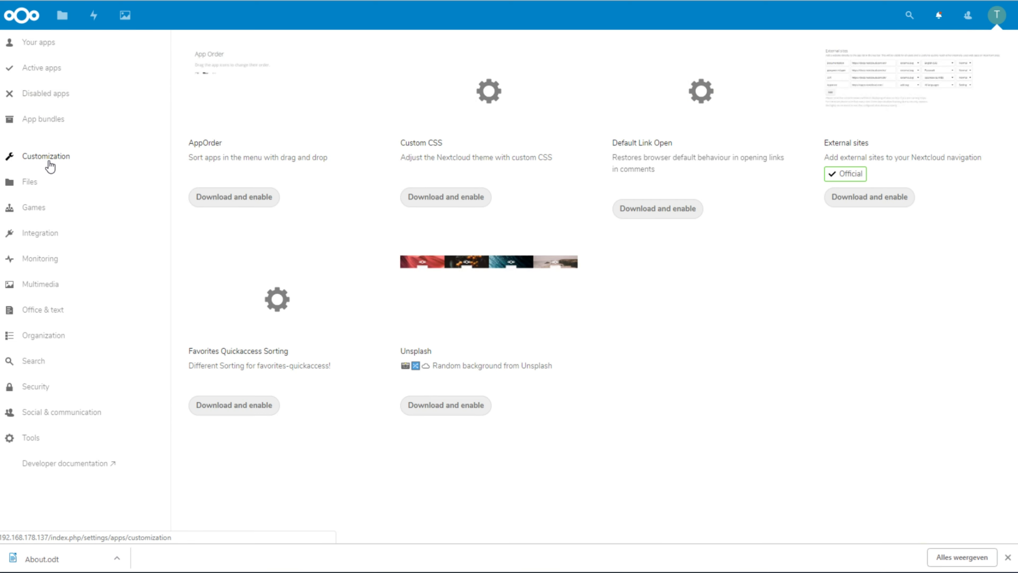
{"action": "left_click", "coordinate": [38, 185]}
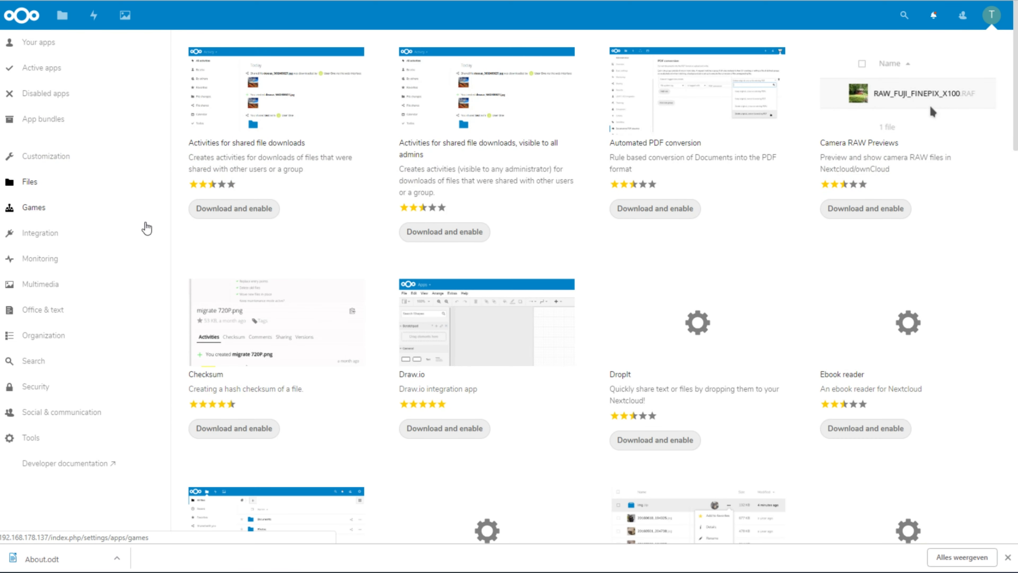
{"action": "left_click", "coordinate": [11, 210]}
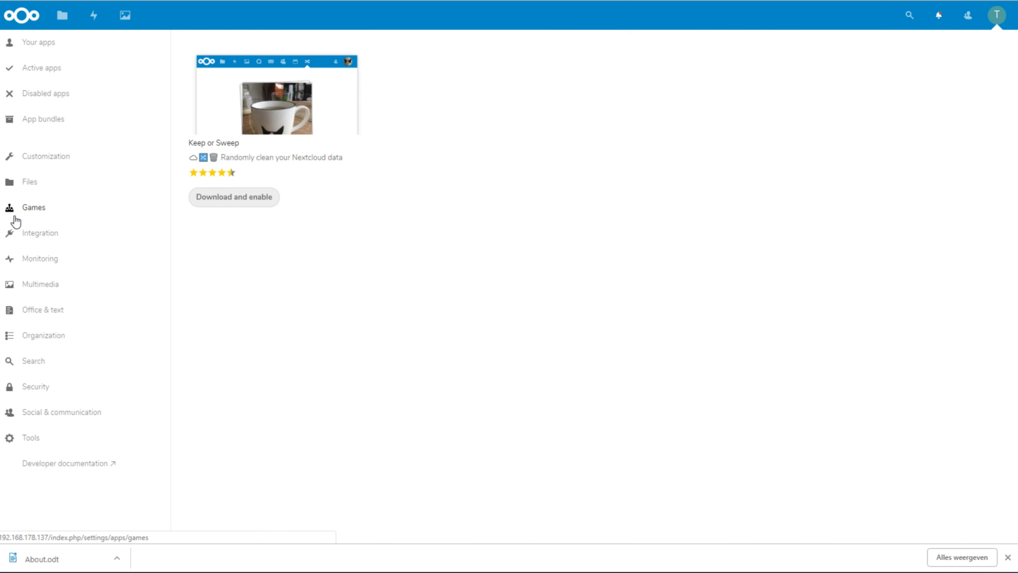
{"action": "left_click", "coordinate": [34, 236]}
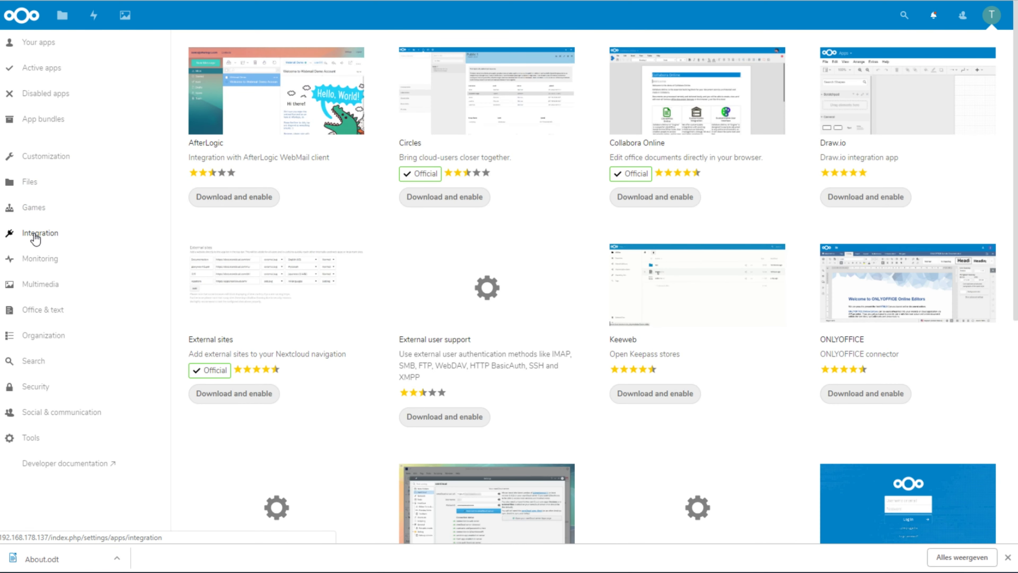
{"action": "left_click", "coordinate": [39, 261]}
{"action": "left_click", "coordinate": [36, 285]}
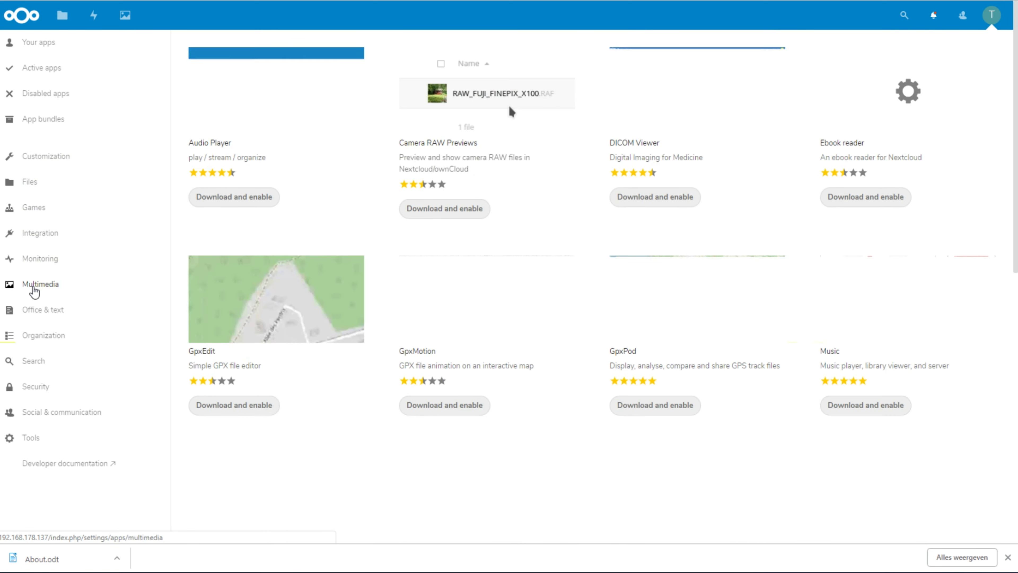
{"action": "left_click", "coordinate": [30, 312]}
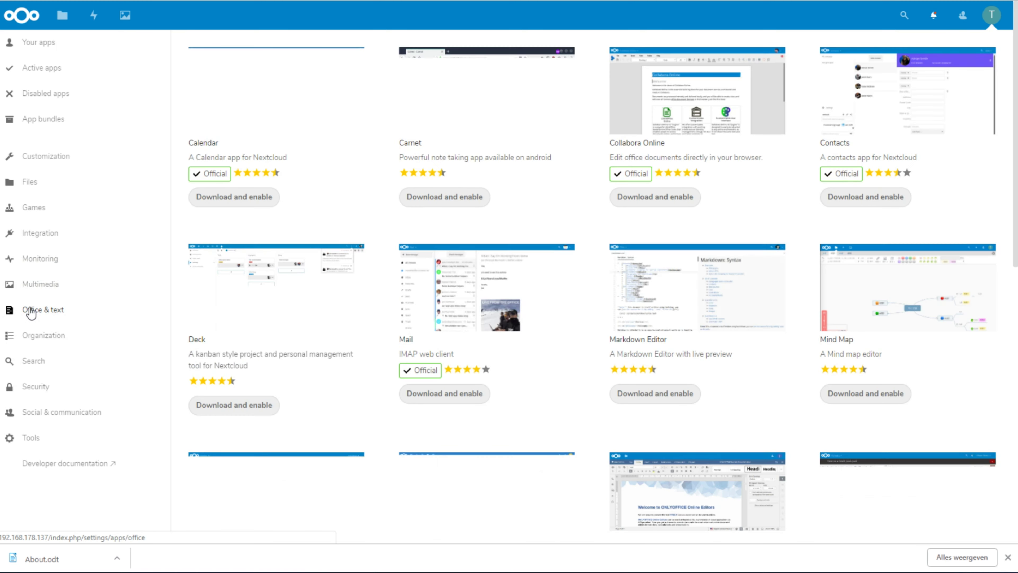
{"action": "left_click", "coordinate": [40, 285]}
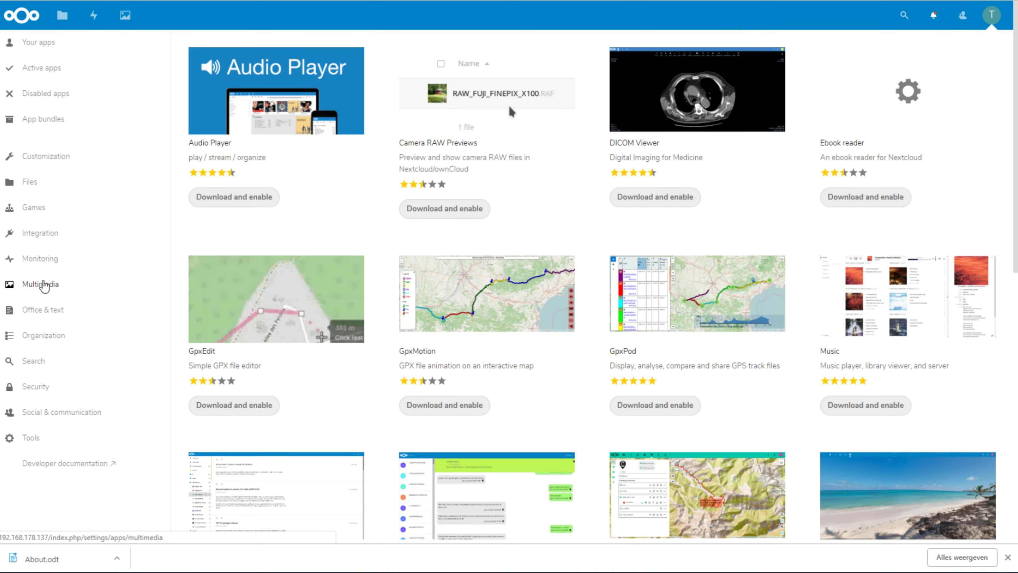
{"action": "left_click", "coordinate": [38, 312]}
{"action": "left_click", "coordinate": [44, 338]}
{"action": "left_click", "coordinate": [34, 363]}
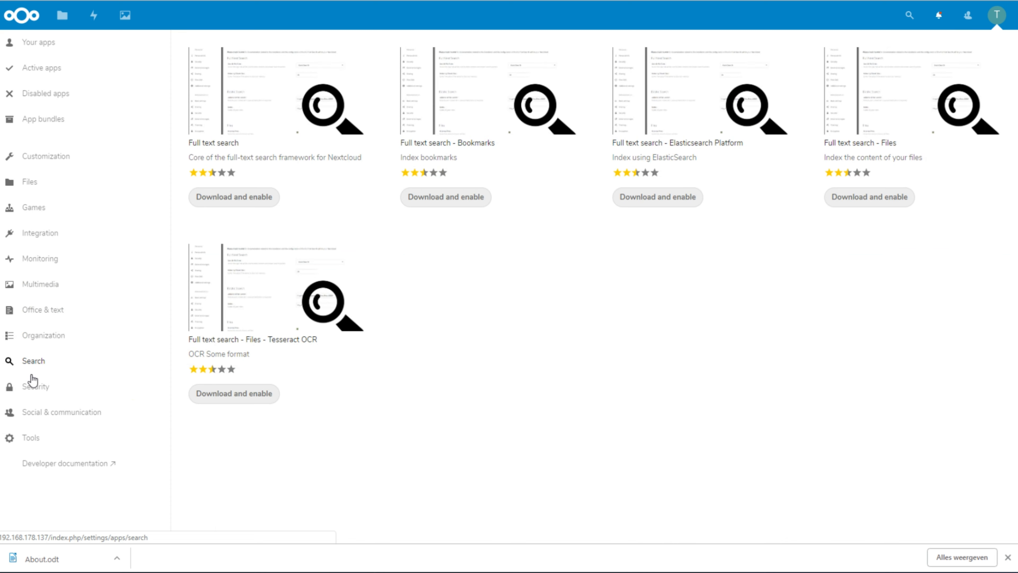
{"action": "left_click", "coordinate": [30, 388]}
{"action": "left_click", "coordinate": [41, 419]}
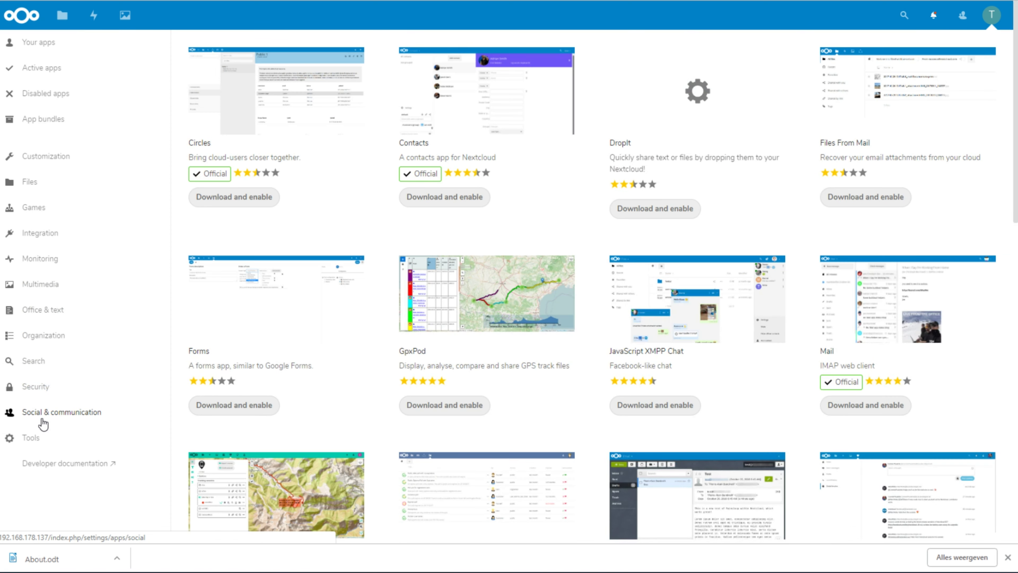
{"action": "left_click", "coordinate": [34, 444]}
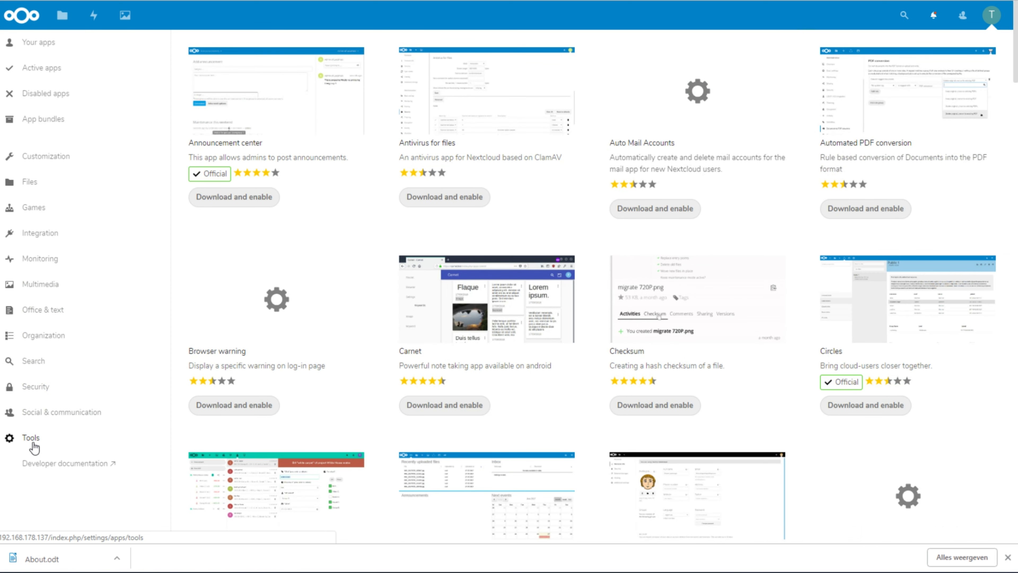
{"action": "left_click", "coordinate": [22, 15]}
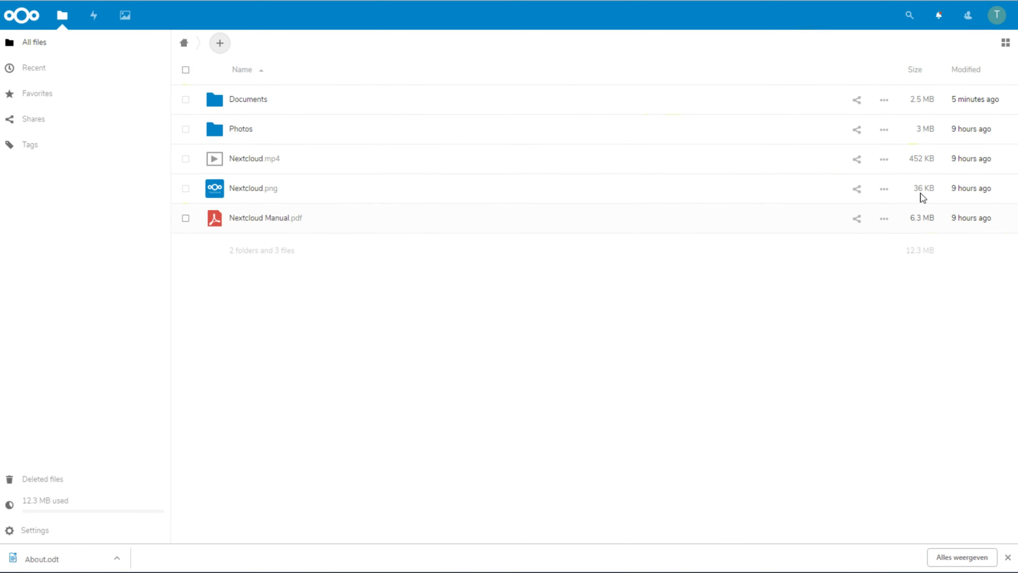
- Log out of Nextcloud from the avatar menu, returning to the UCS Nextcloud app page
{"action": "left_click", "coordinate": [997, 17]}
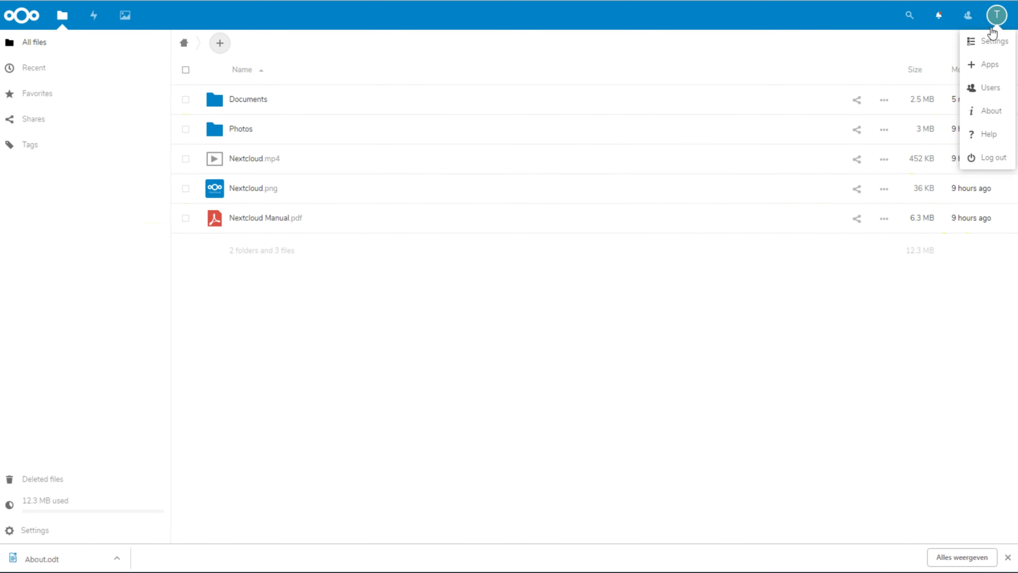
{"action": "left_click", "coordinate": [994, 159]}
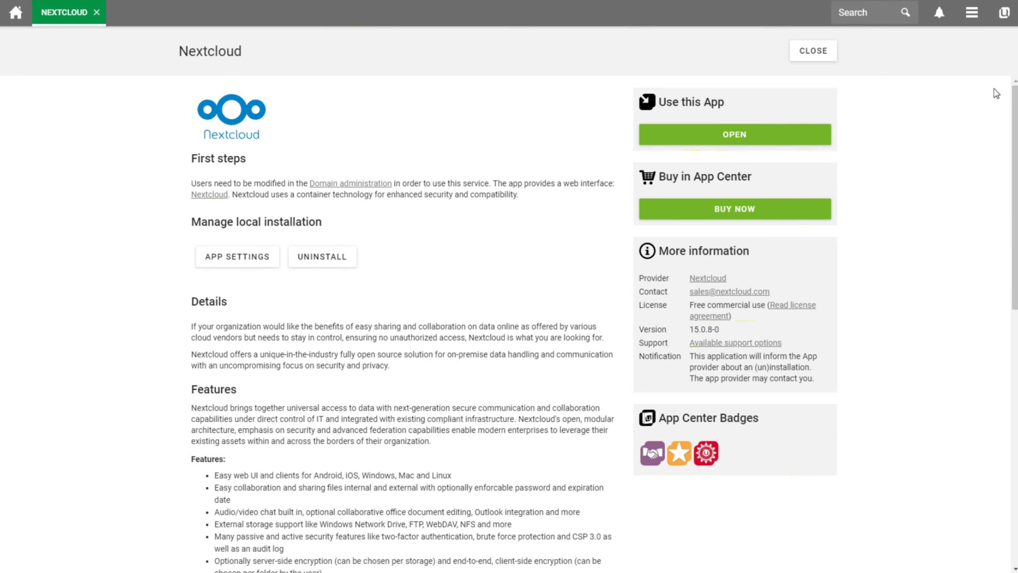
- Log out of the UCS management console via the hamburger menu and confirm with LOGOUT
{"action": "left_click", "coordinate": [1002, 12]}
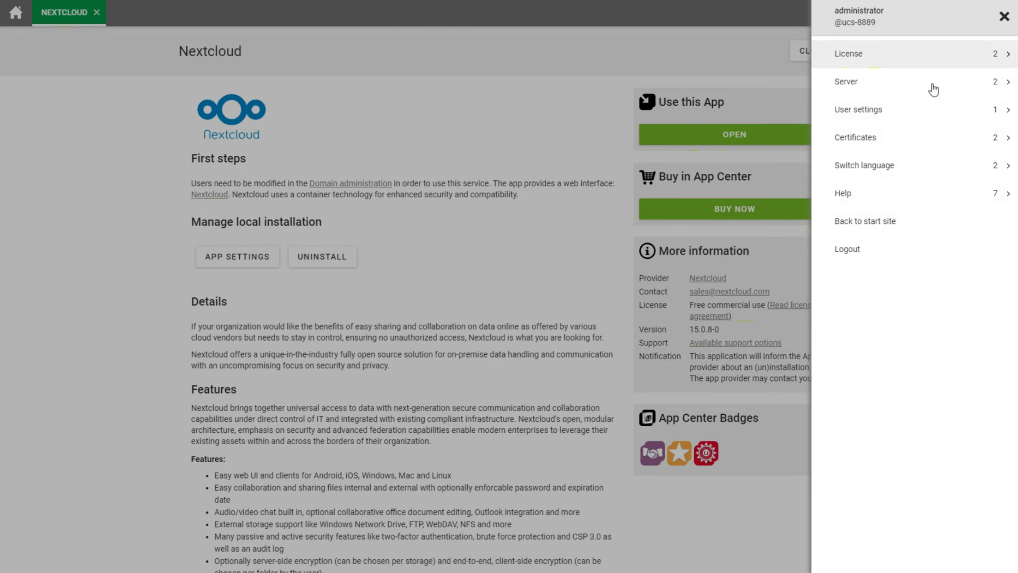
{"action": "left_click", "coordinate": [861, 251]}
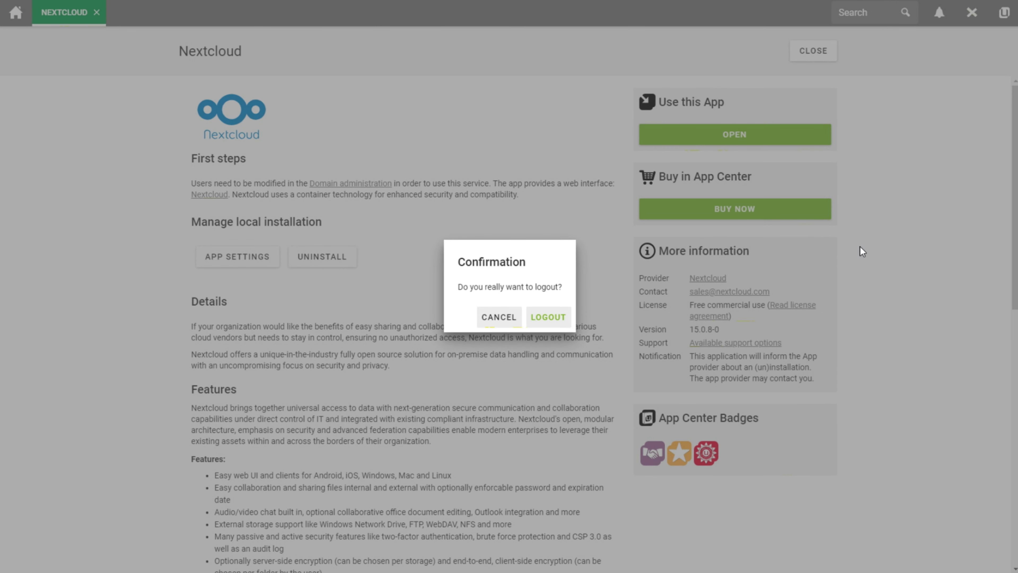
{"action": "left_click", "coordinate": [548, 317]}
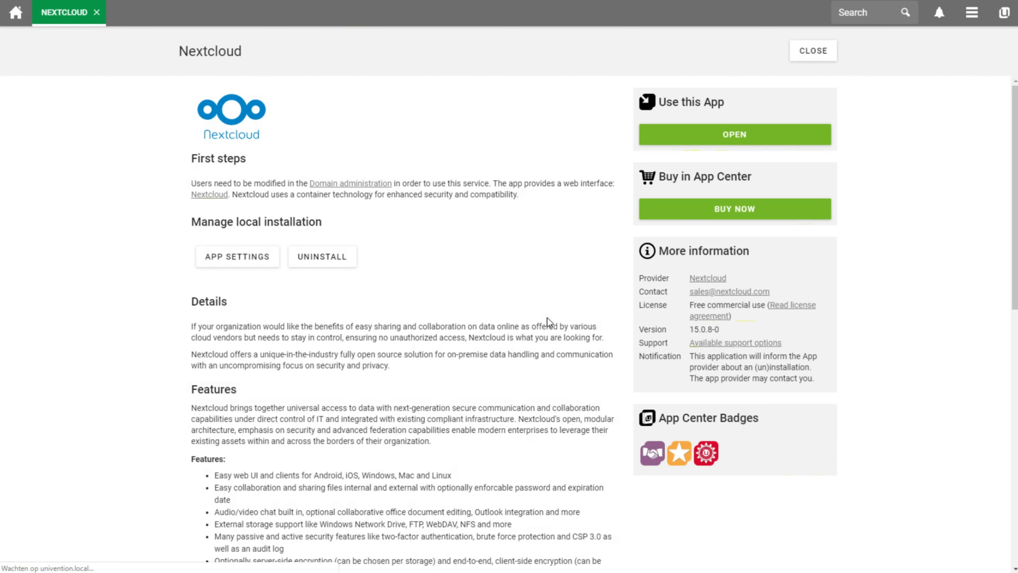